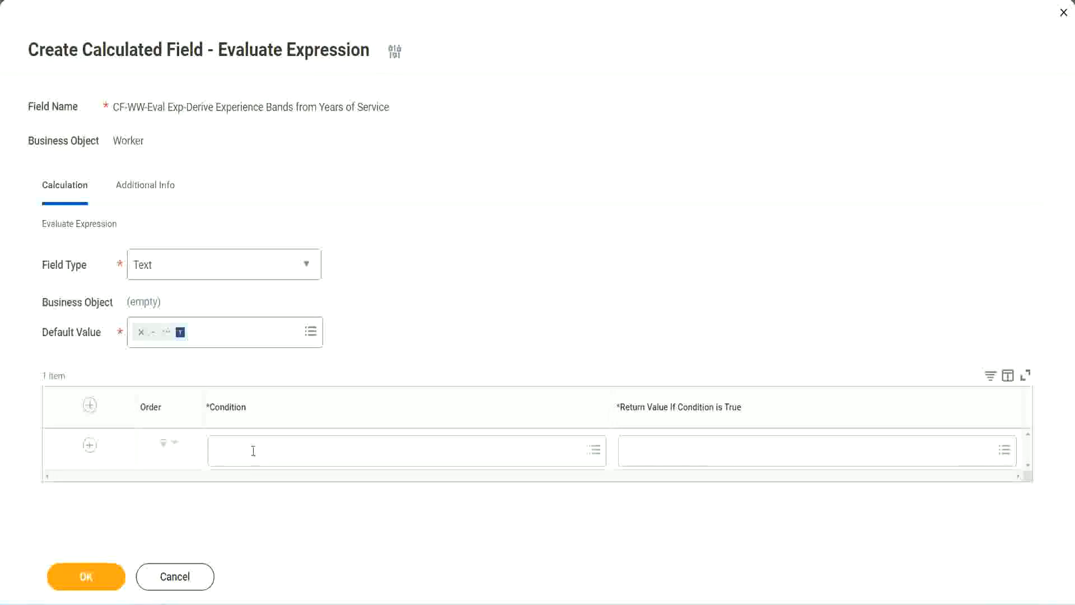
- Set the first row's condition to CF-WW-TF-Length of Service between 0 and 7 years, copying the field name from the Notepad++ notes
{"action": "left_click", "coordinate": [253, 451]}
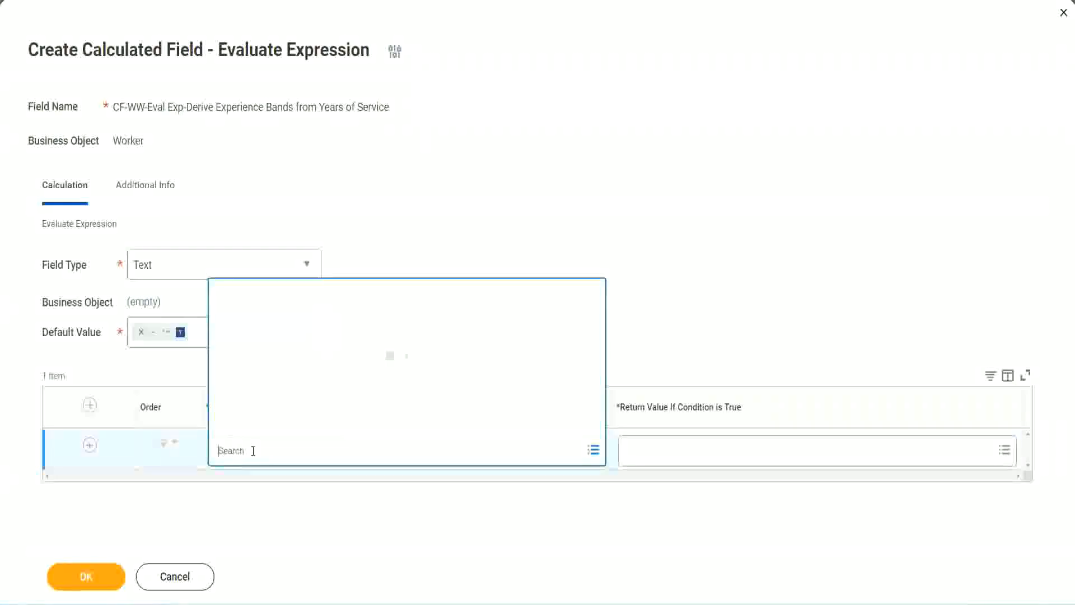
{"action": "left_click", "coordinate": [411, 250]}
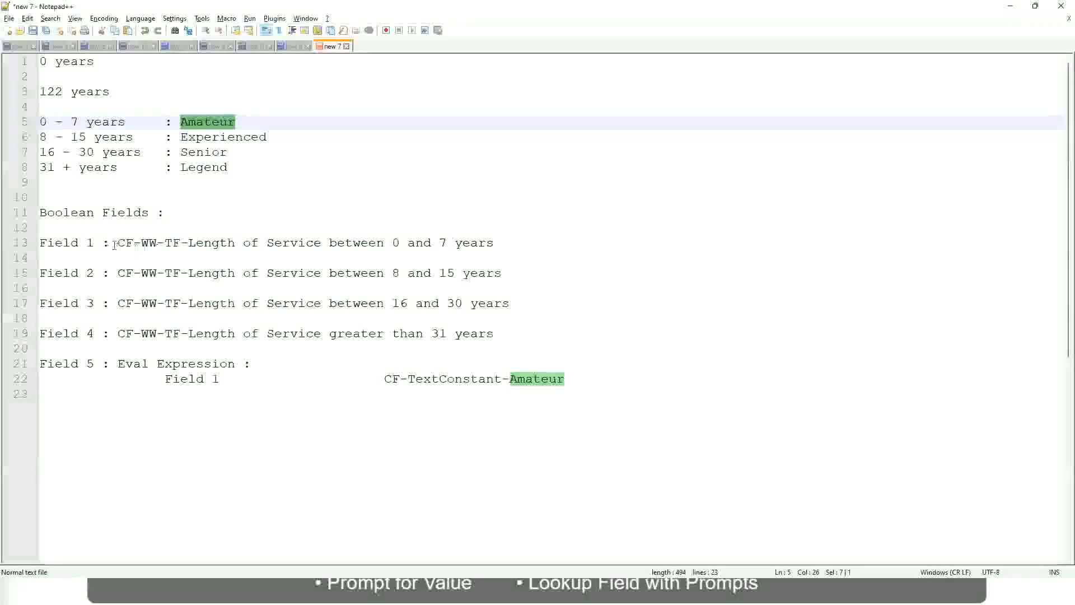
{"action": "left_click_drag", "start_coordinate": [119, 243], "coordinate": [495, 247]}
{"action": "key", "text": "ctrl+c"}
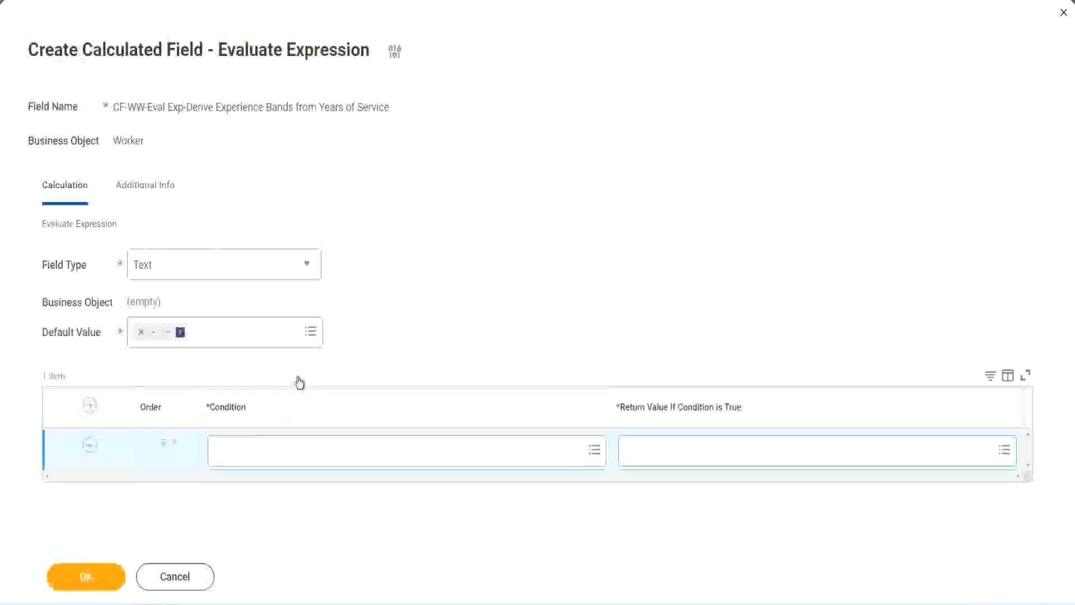
{"action": "left_click", "coordinate": [273, 455]}
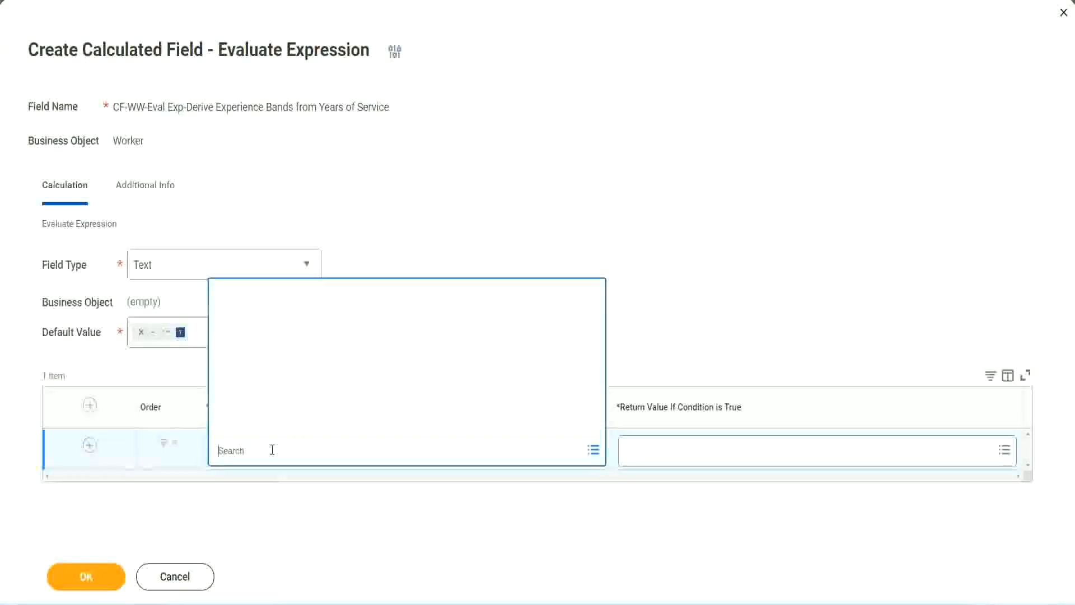
{"action": "key", "text": "ctrl+v"}
{"action": "key", "text": "Return"}
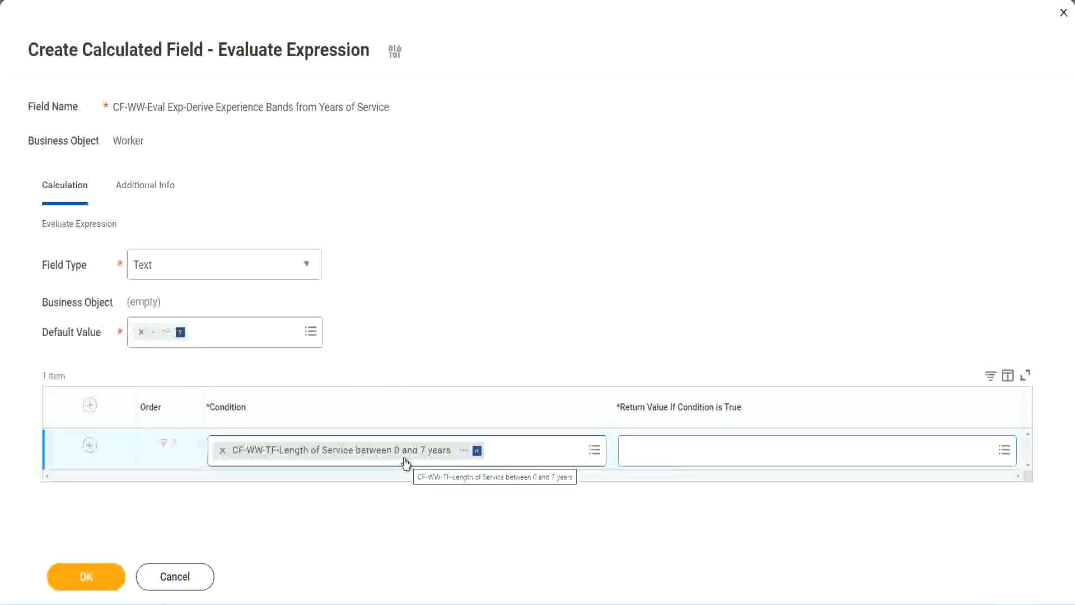
{"action": "left_click", "coordinate": [699, 459]}
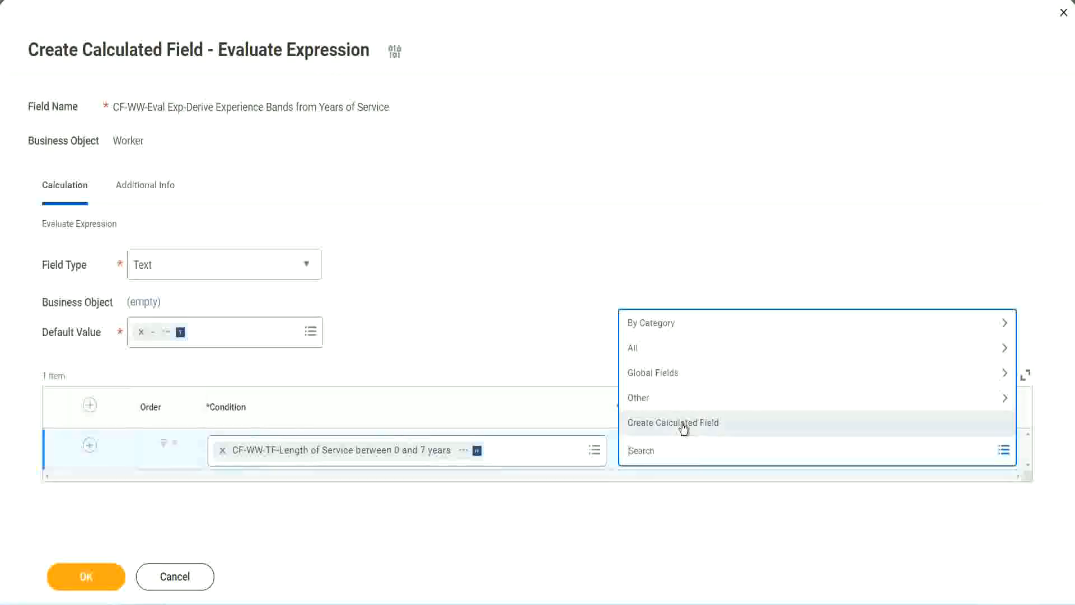
{"action": "left_click", "coordinate": [623, 279]}
{"action": "left_click", "coordinate": [648, 459]}
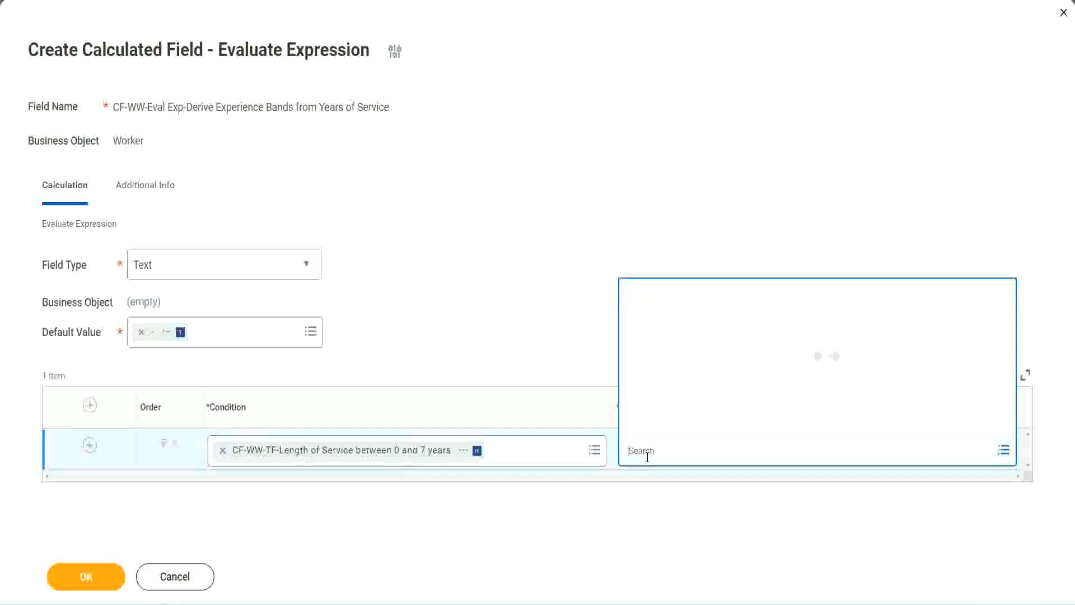
{"action": "type", "text": "Amaterue"}
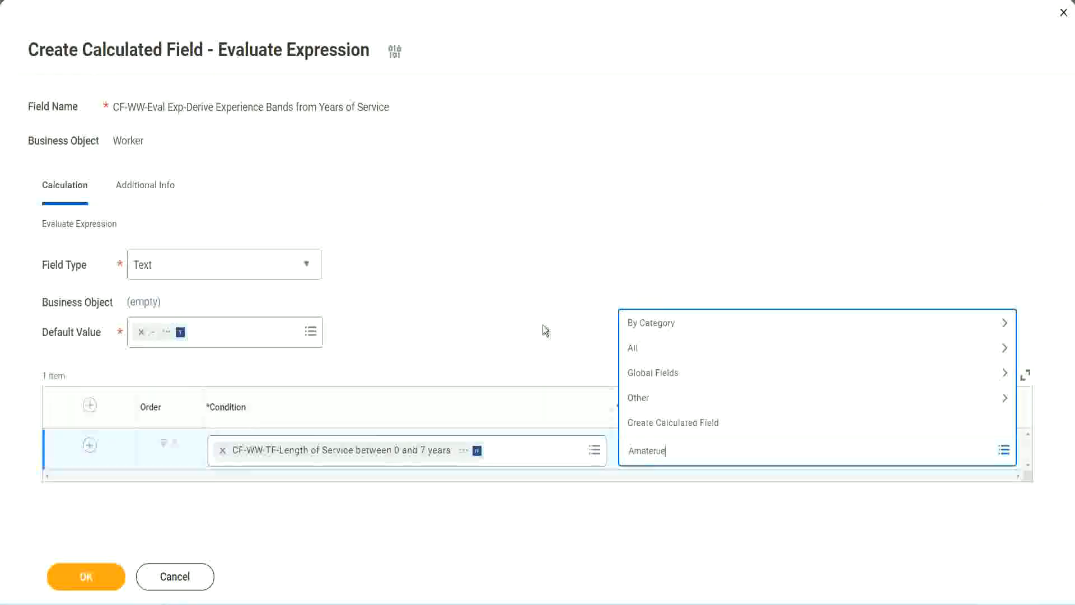
{"action": "left_click", "coordinate": [542, 325]}
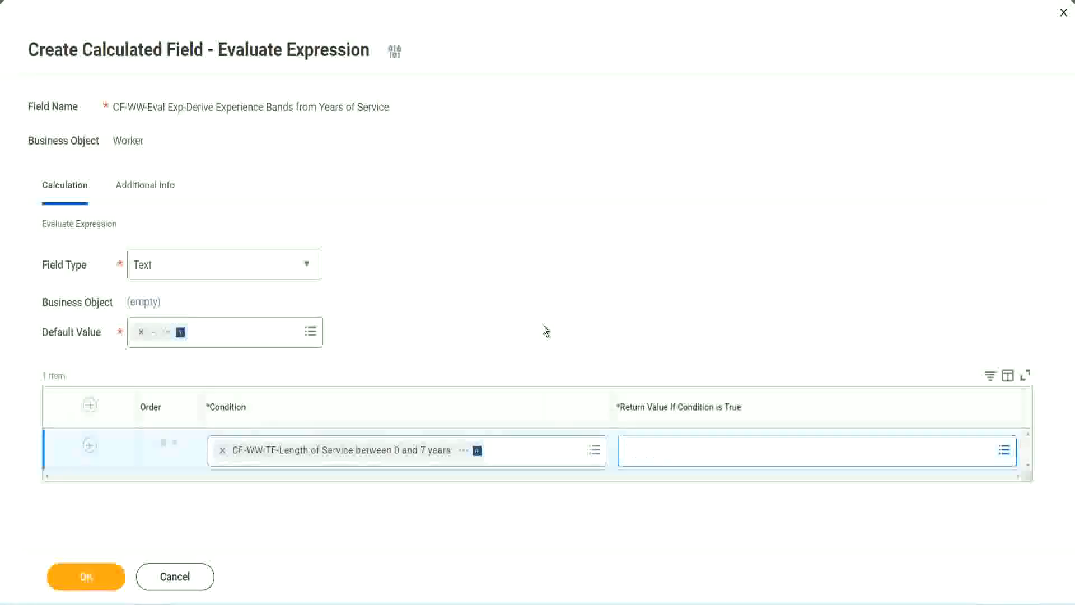
{"action": "left_click", "coordinate": [677, 459]}
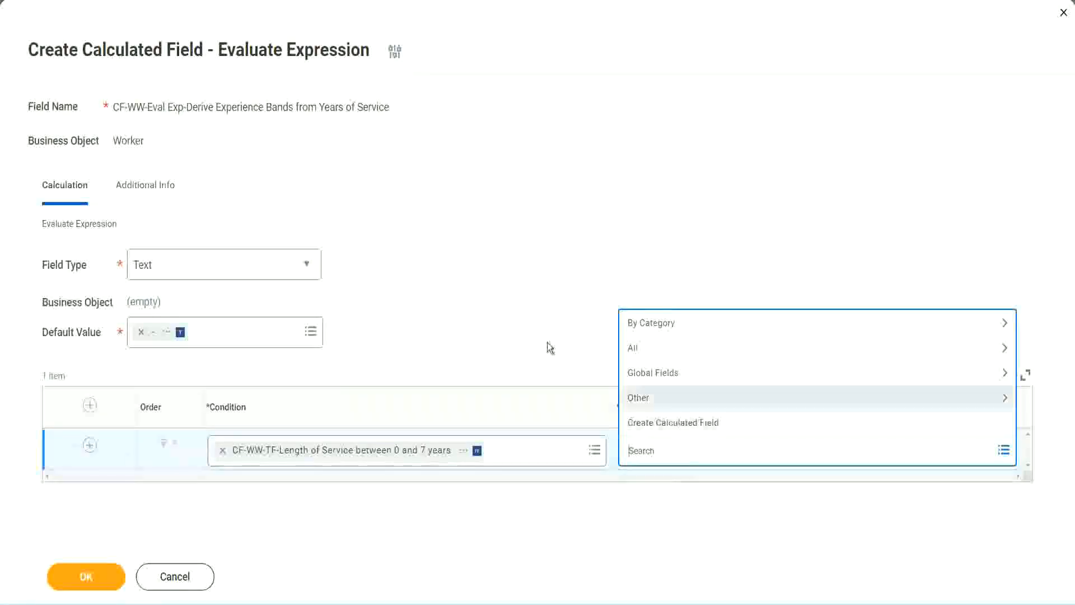
{"action": "left_click", "coordinate": [542, 326]}
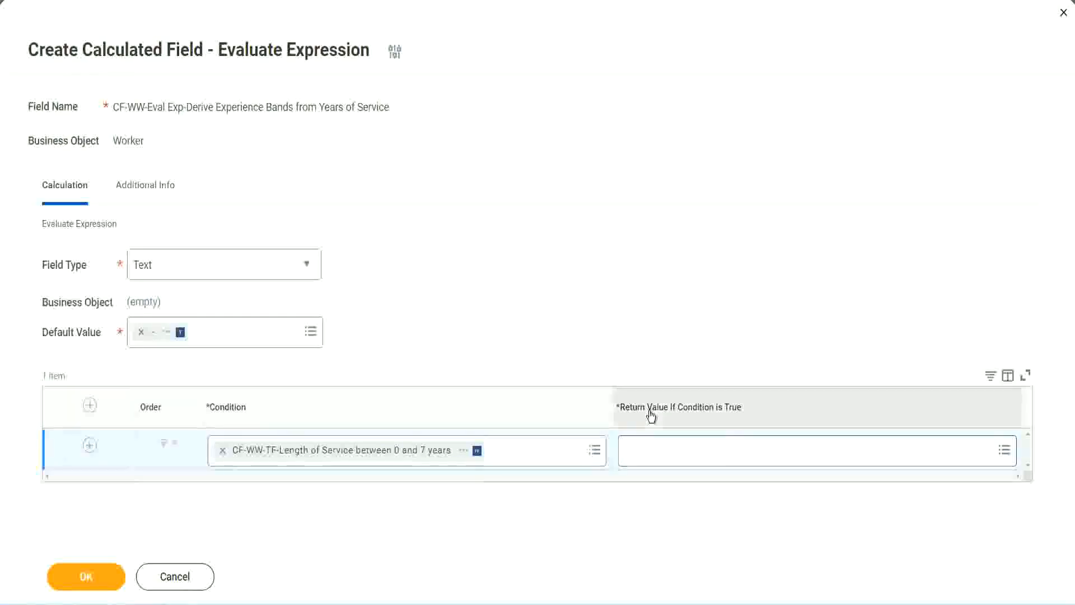
- Start a new calculated field for the first row's return value and name it CF-WW-TC-Amateur
{"action": "left_click", "coordinate": [697, 454]}
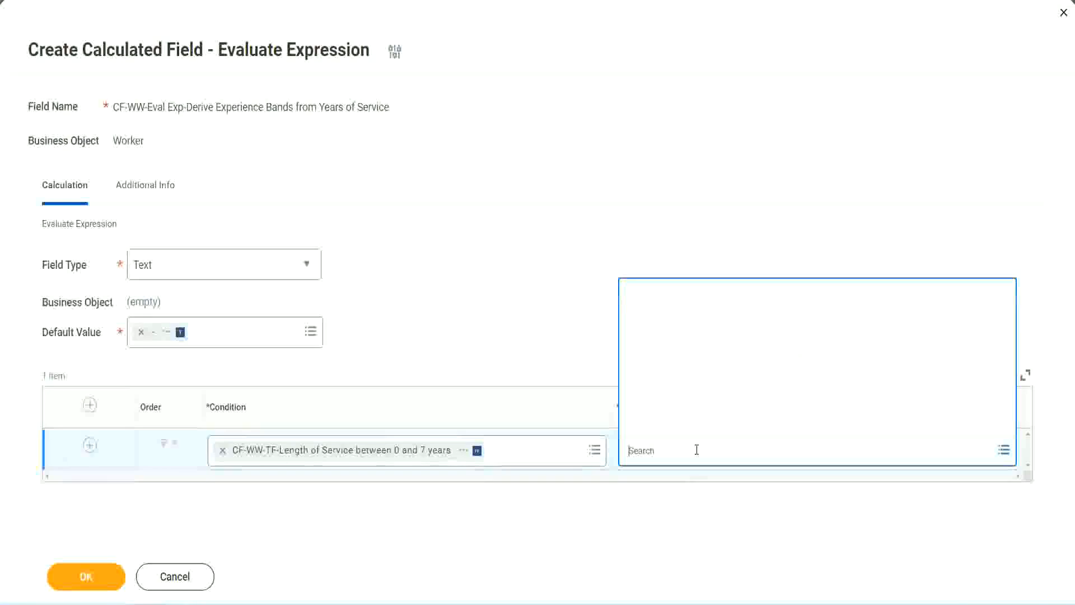
{"action": "left_click", "coordinate": [689, 424]}
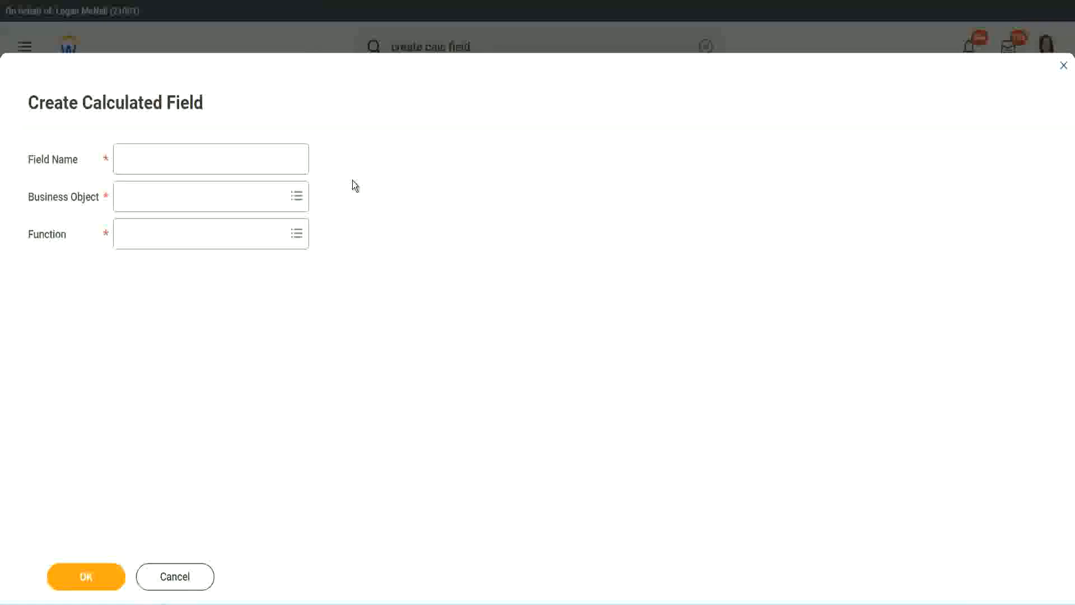
{"action": "left_click", "coordinate": [132, 160]}
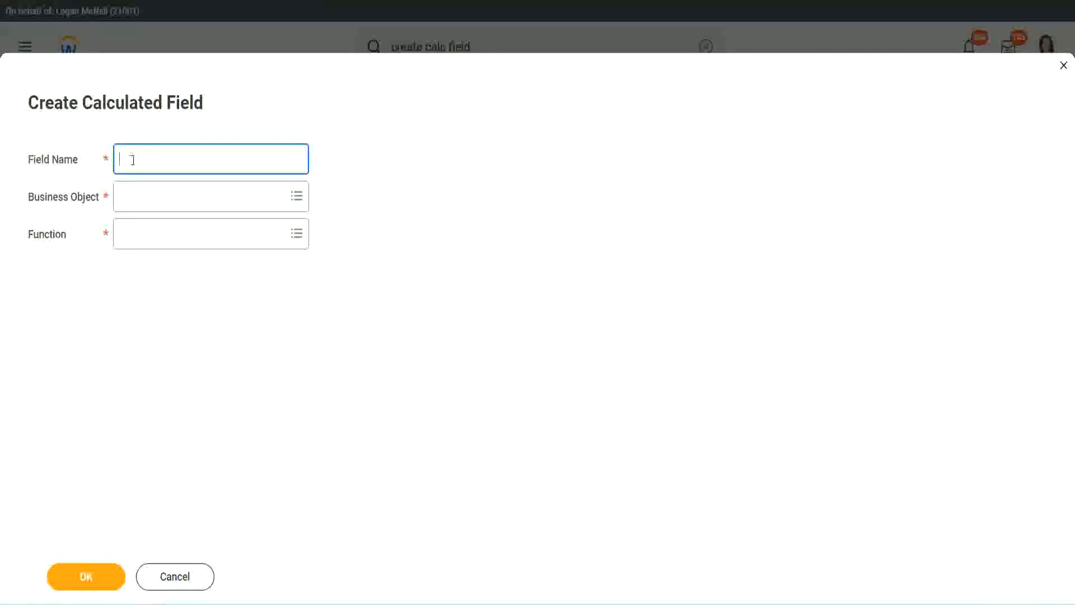
{"action": "type", "text": "CF-TC-Amateur"}
{"action": "left_click", "coordinate": [133, 159]}
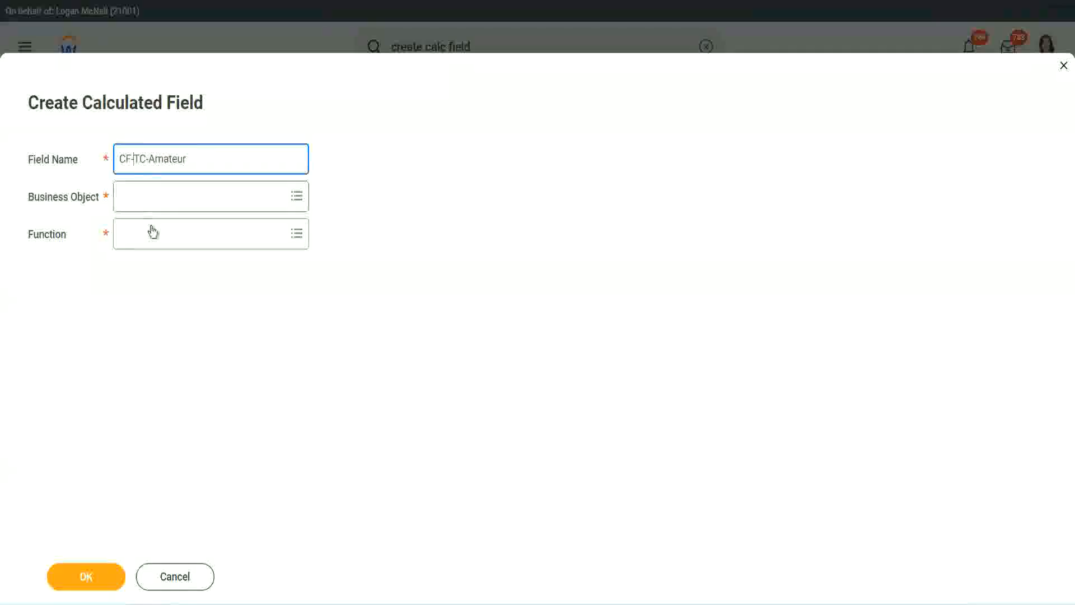
{"action": "type", "text": "WW-"}
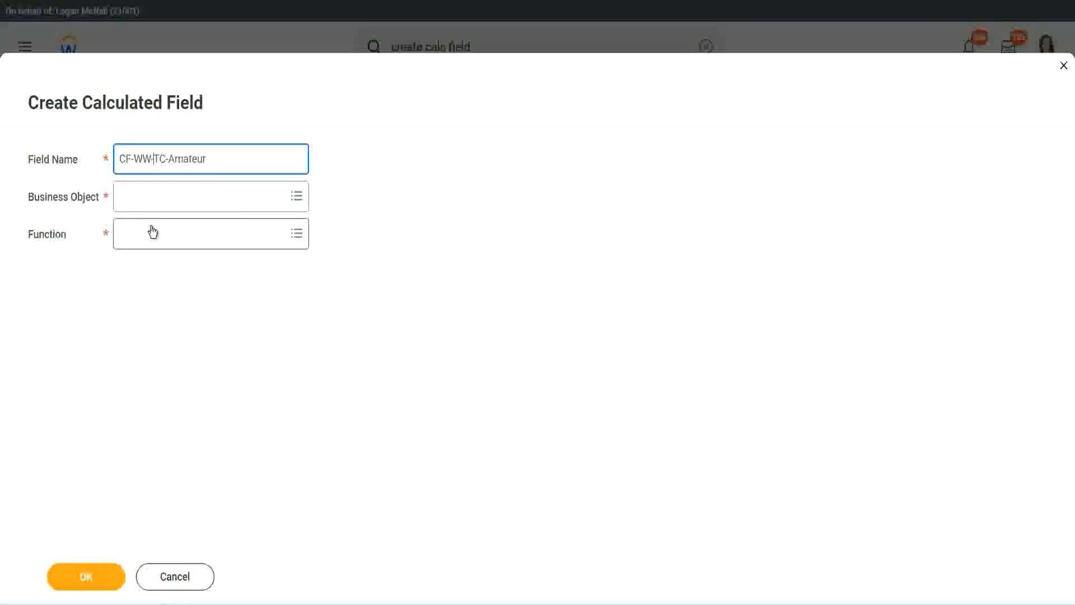
- Set the new field's business object to Global
{"action": "left_click", "coordinate": [153, 197]}
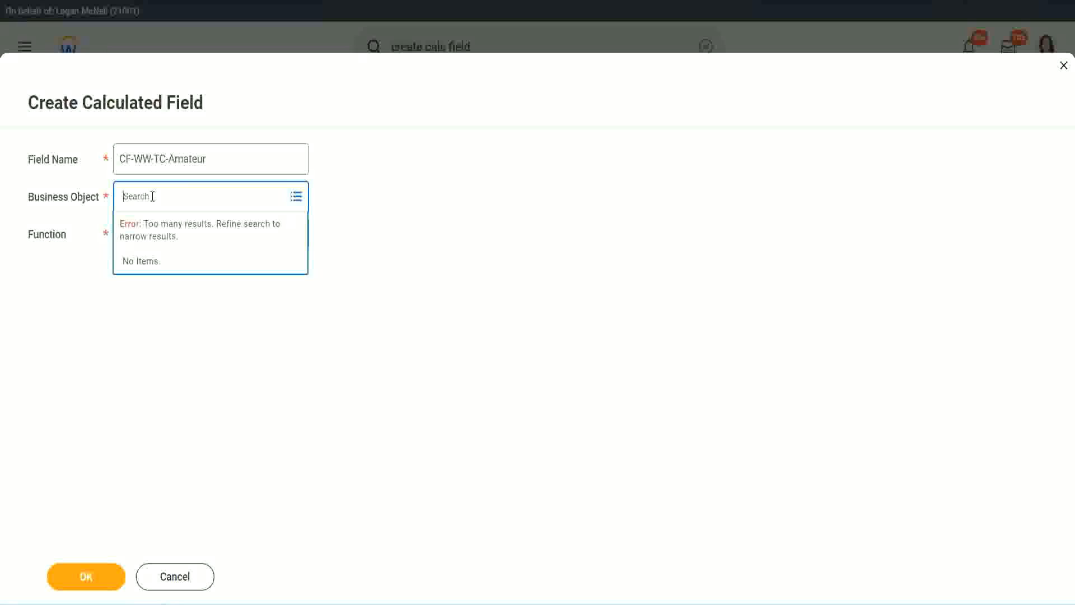
{"action": "type", "text": "worker"}
{"action": "key", "text": "BackSpace"}
{"action": "type", "text": "global"}
{"action": "key", "text": "Return"}
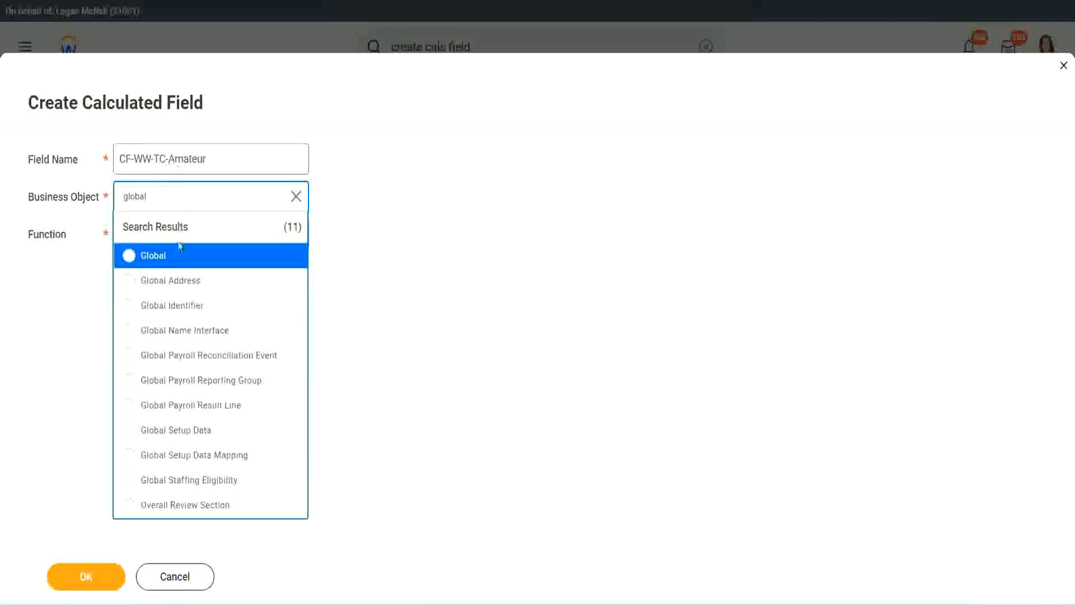
{"action": "left_click", "coordinate": [167, 262]}
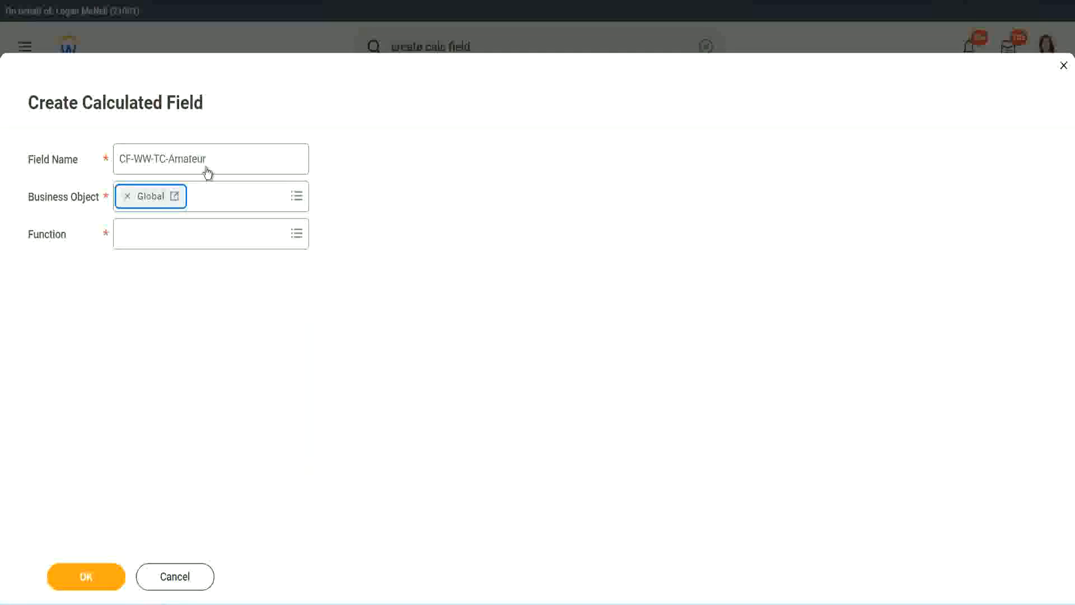
{"action": "left_click_drag", "start_coordinate": [119, 159], "coordinate": [278, 151]}
{"action": "left_click", "coordinate": [234, 161]}
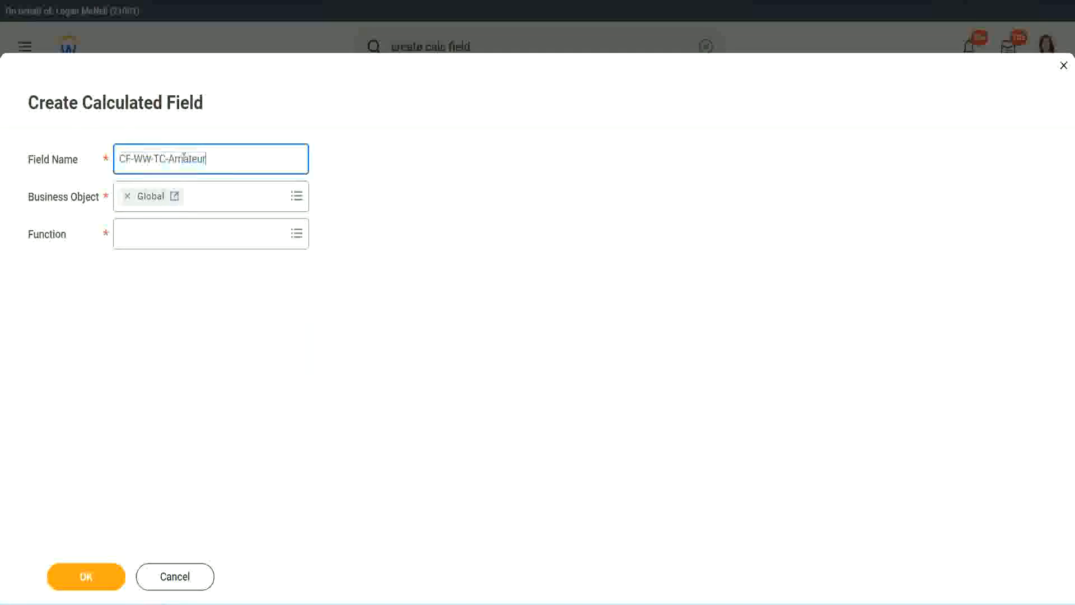
{"action": "double_click", "coordinate": [184, 158]}
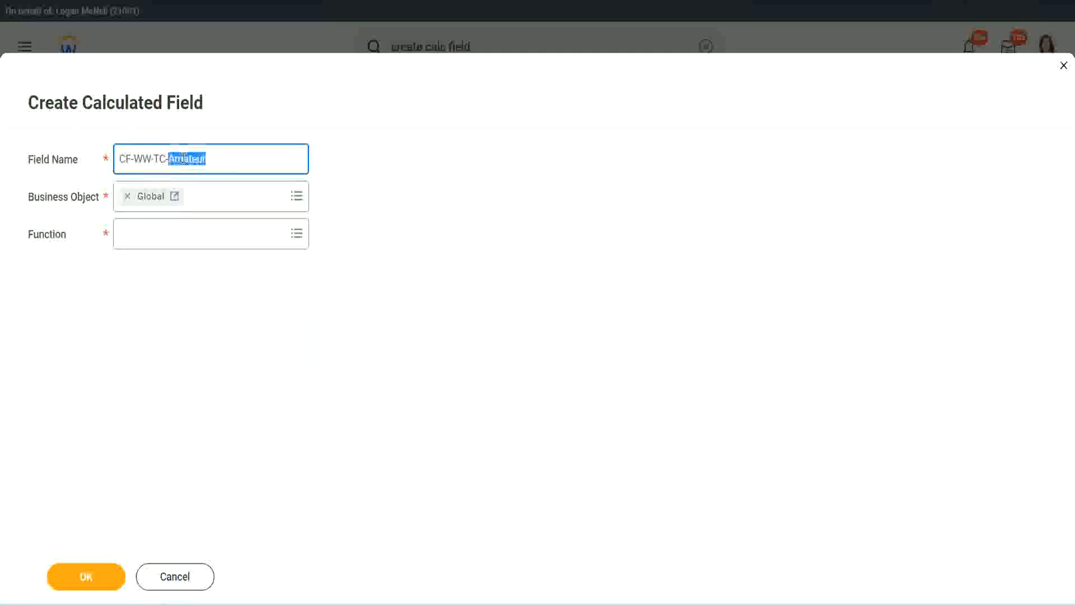
{"action": "left_click", "coordinate": [223, 156]}
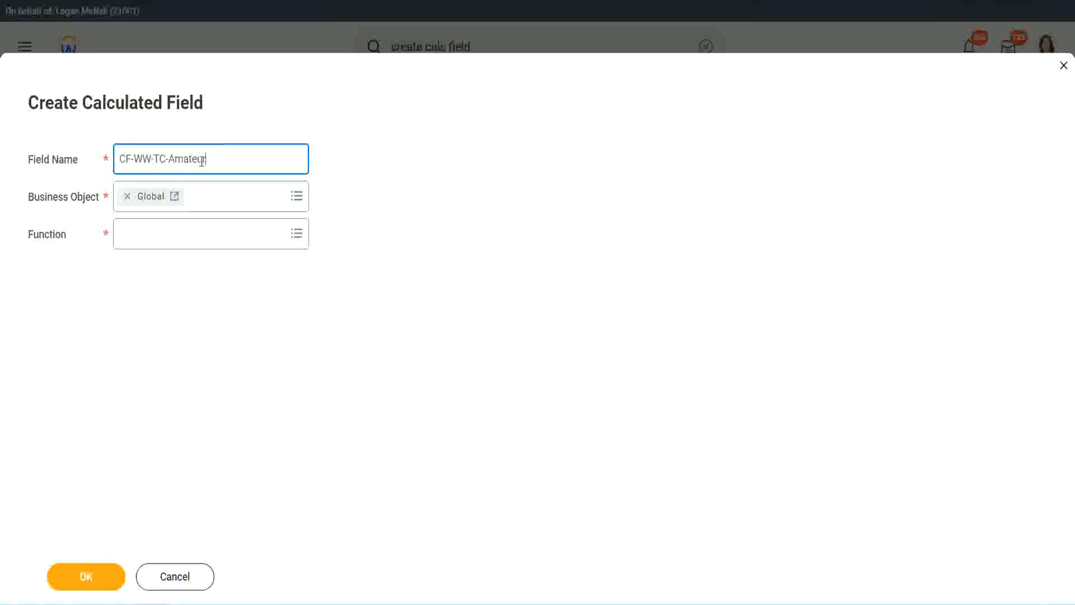
{"action": "double_click", "coordinate": [201, 161]}
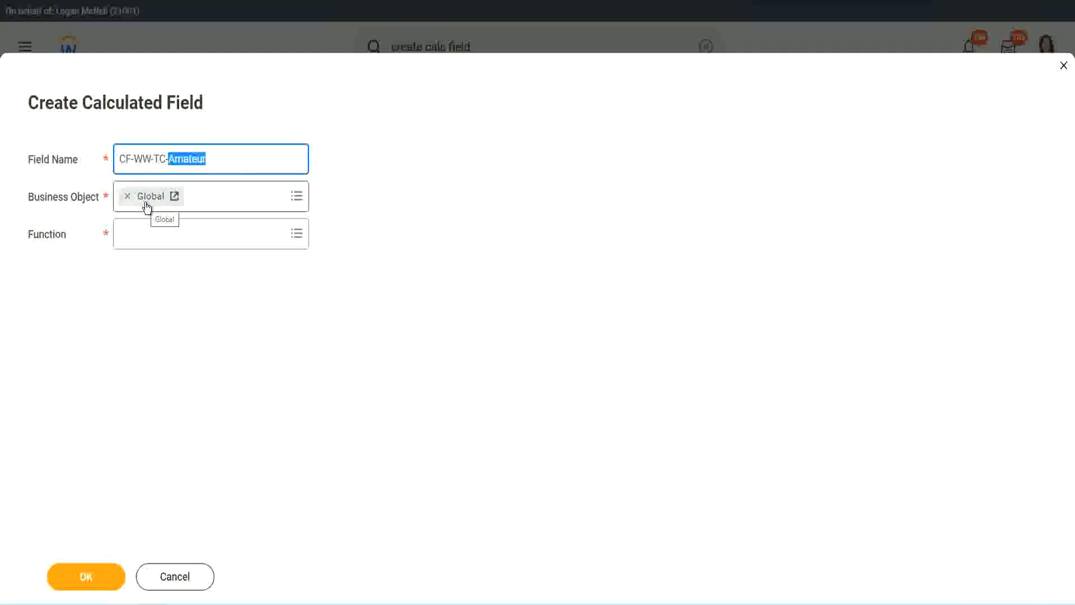
- Set the new field's function to Text Constant and confirm the basic field details
{"action": "left_click", "coordinate": [150, 234]}
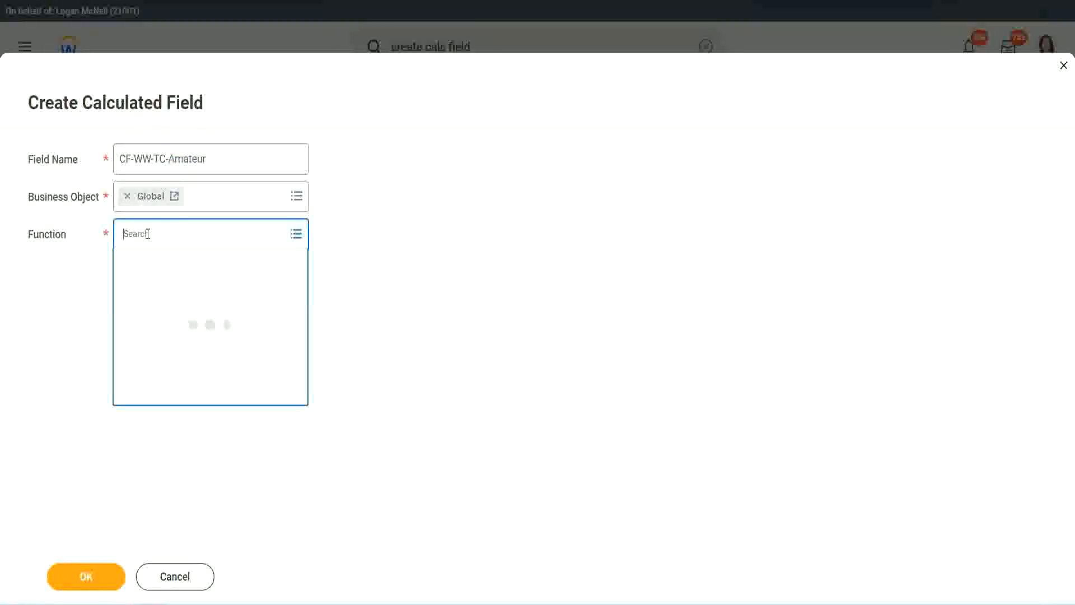
{"action": "type", "text": "text const"}
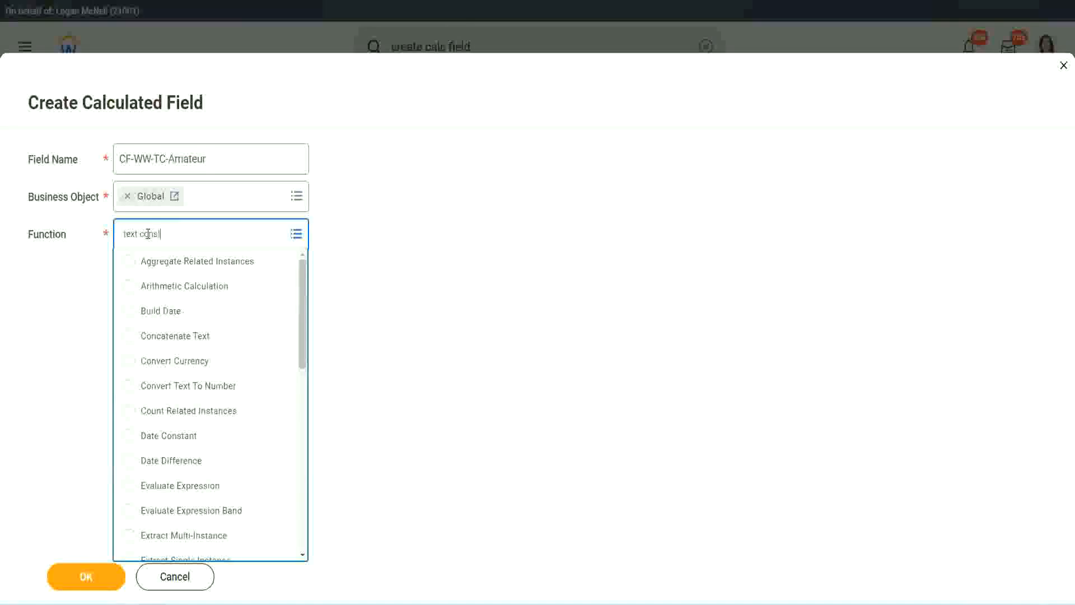
{"action": "key", "text": "Return"}
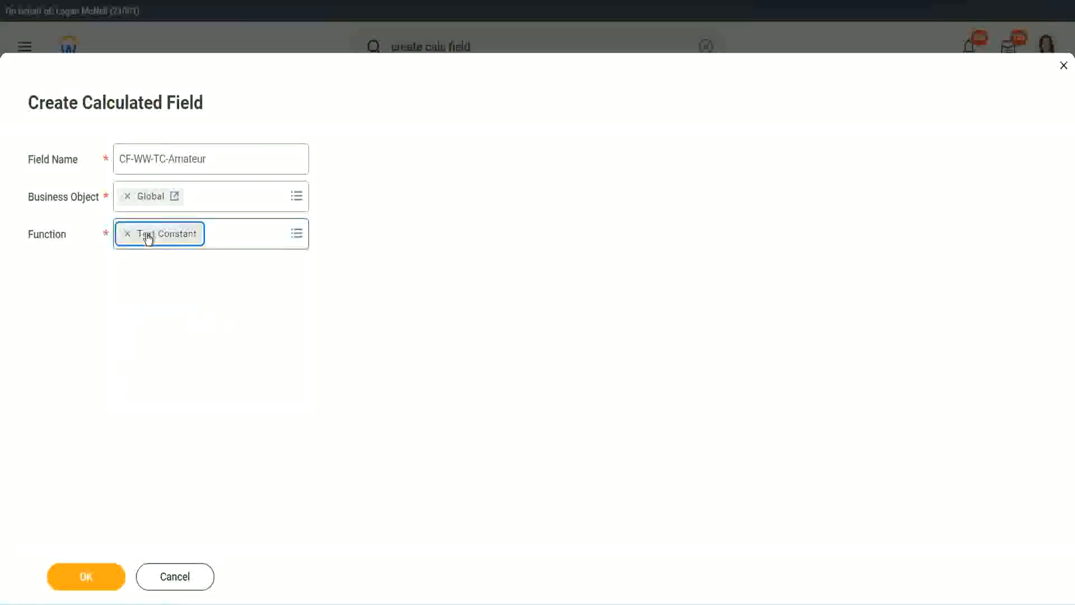
{"action": "left_click", "coordinate": [89, 583]}
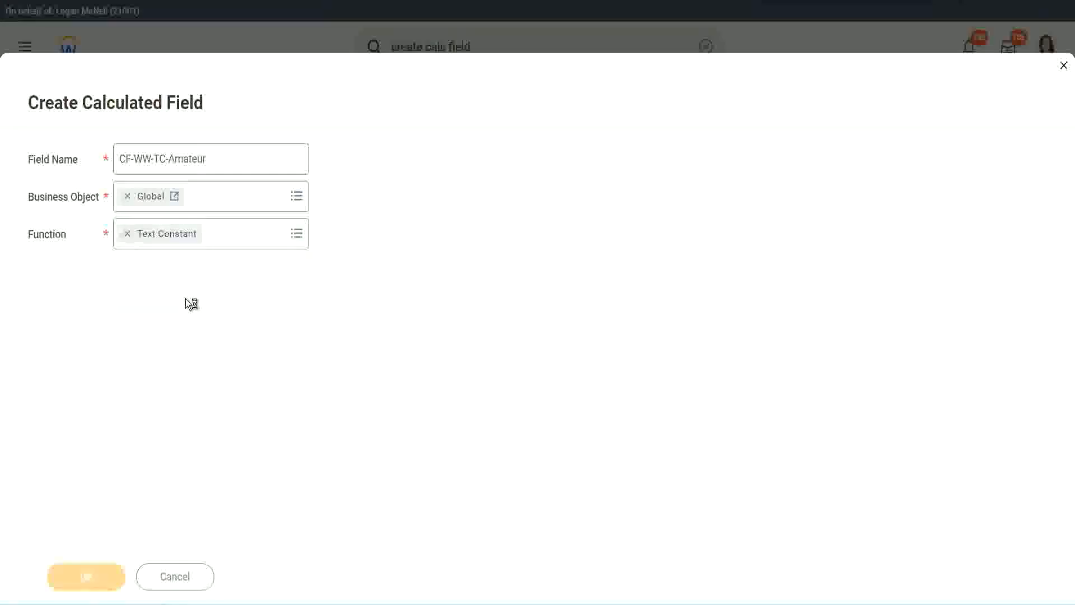
- Set the text constant to Amateur and save the field as the first row's return value
{"action": "left_click", "coordinate": [179, 318]}
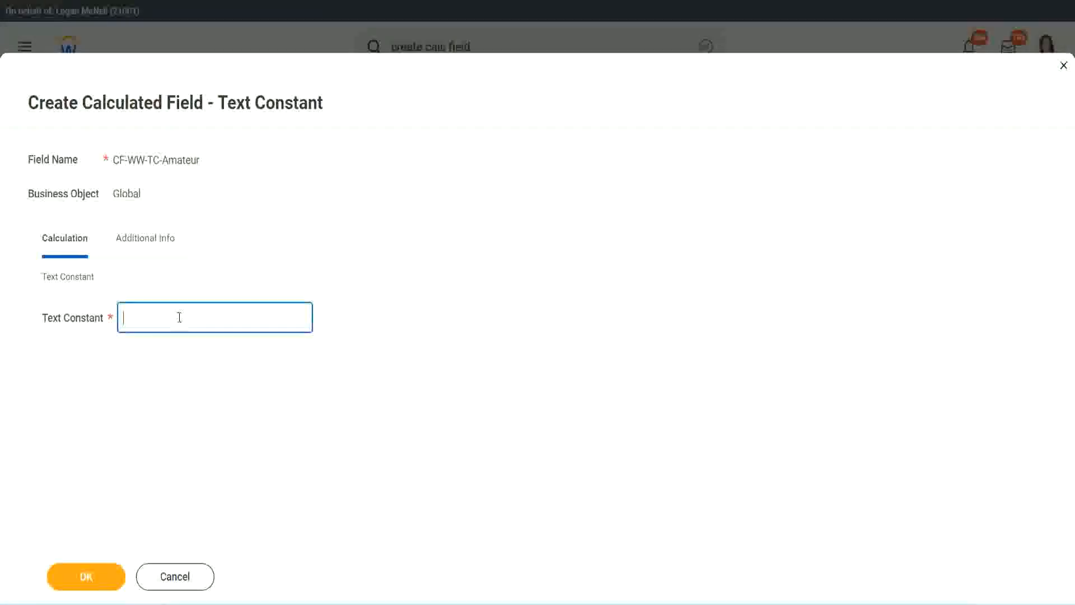
{"action": "type", "text": "Amateur"}
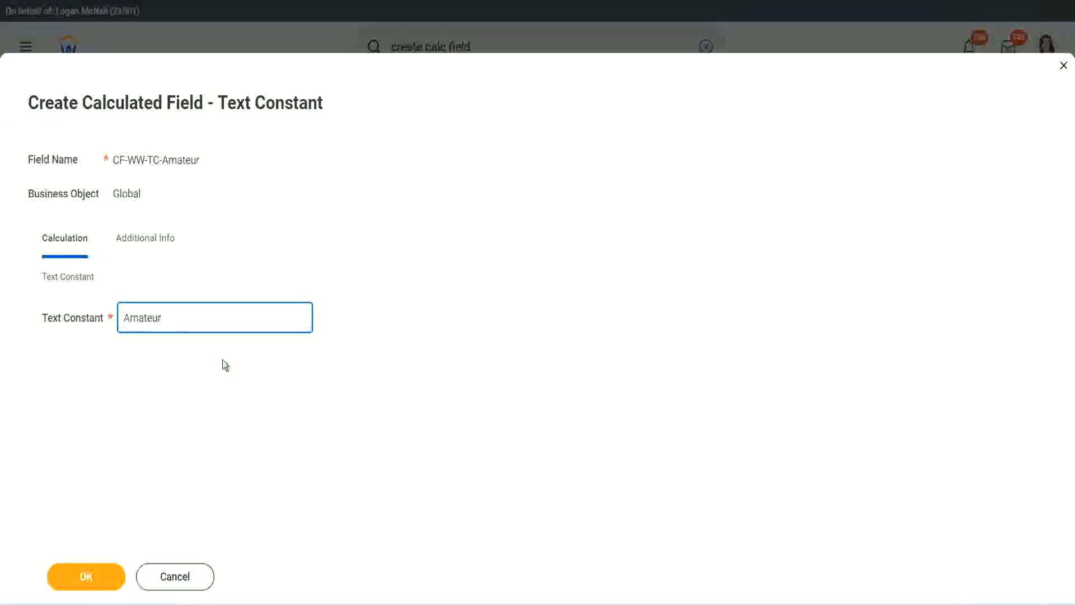
{"action": "left_click", "coordinate": [85, 577]}
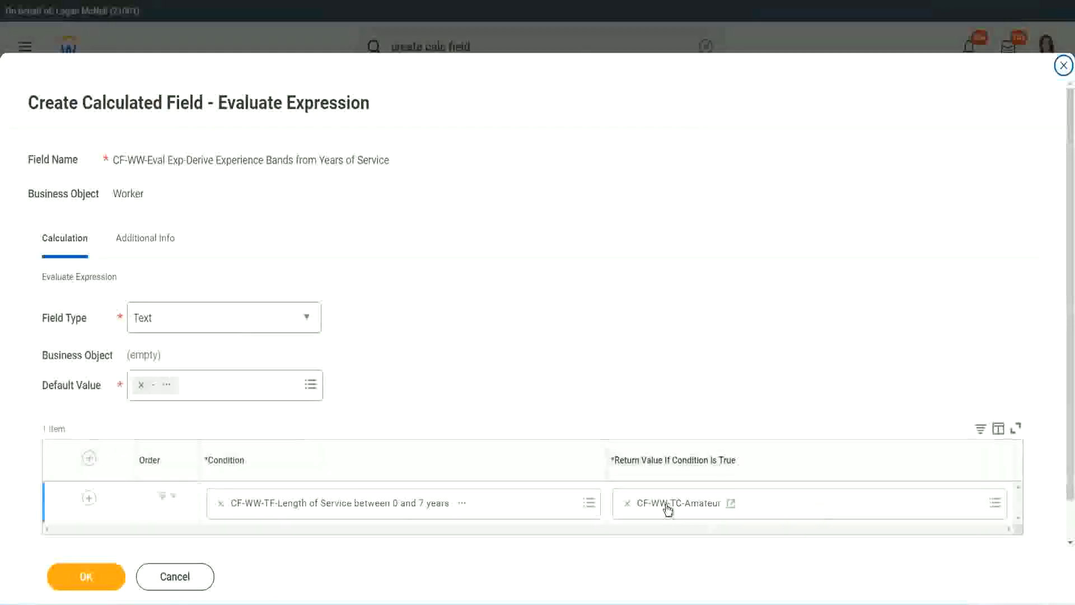
- Copy the text of the first row's CF-WW-TC-Amateur return value
{"action": "right_click", "coordinate": [668, 507]}
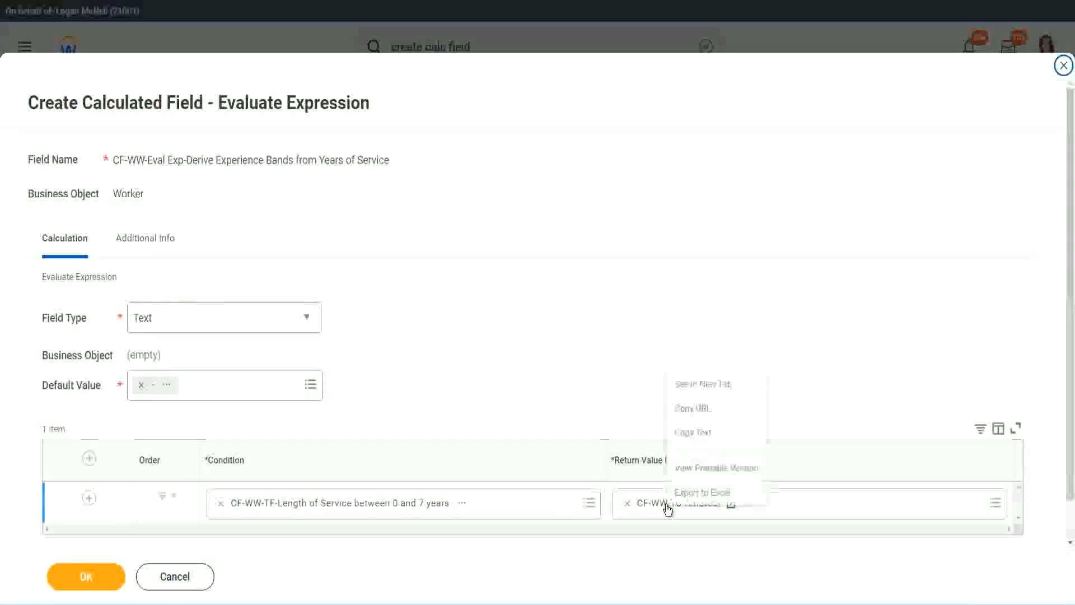
{"action": "left_click", "coordinate": [703, 435]}
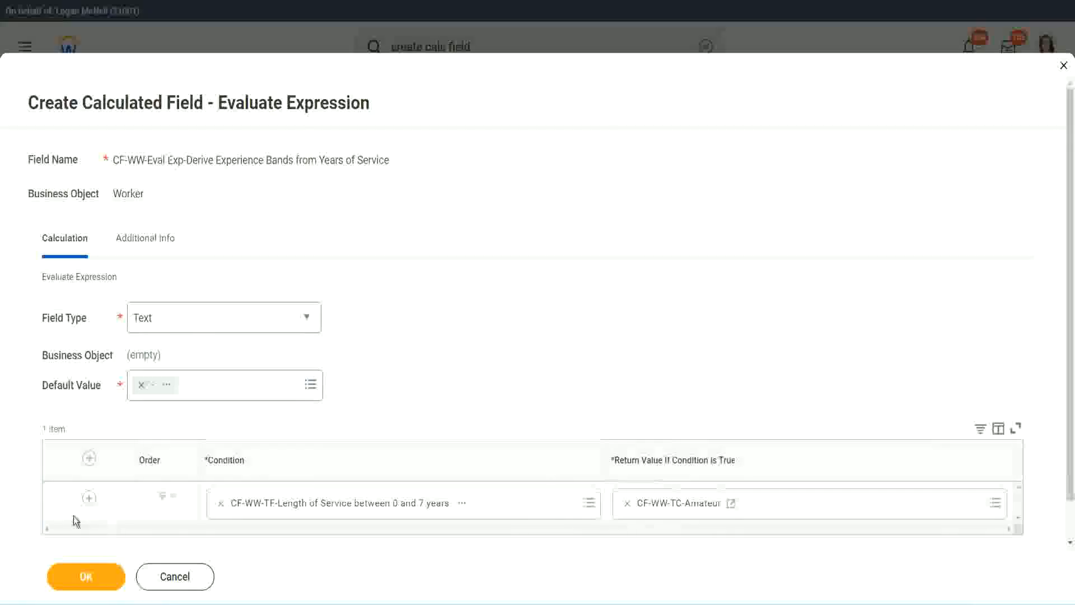
- Add three more condition rows and set the second row's condition to CF-WW-TF-Length of Service between 8 and 15 years
{"action": "left_click", "coordinate": [89, 498]}
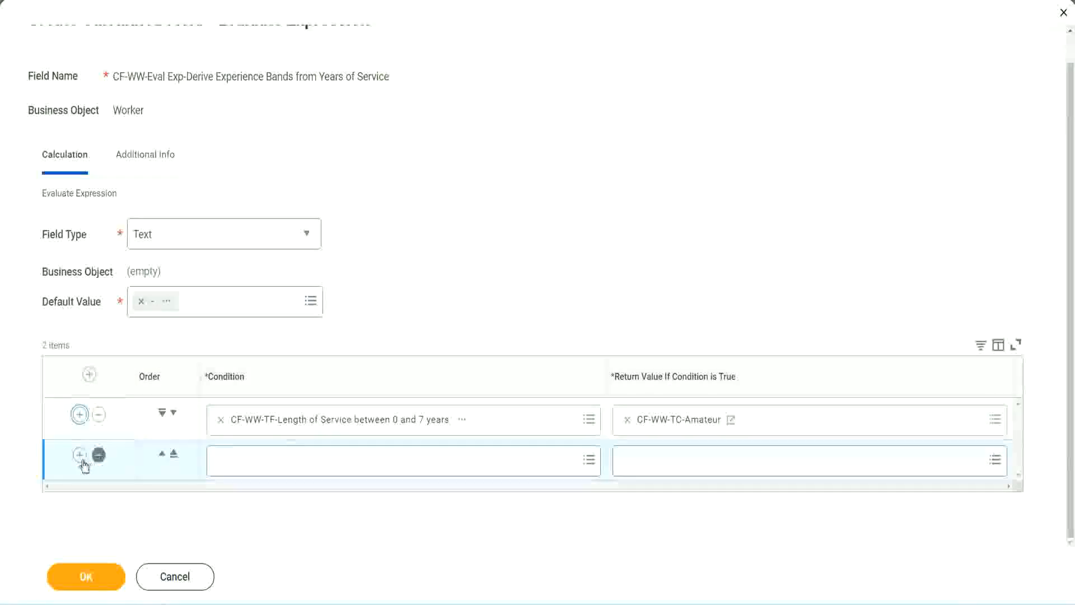
{"action": "left_click", "coordinate": [80, 456]}
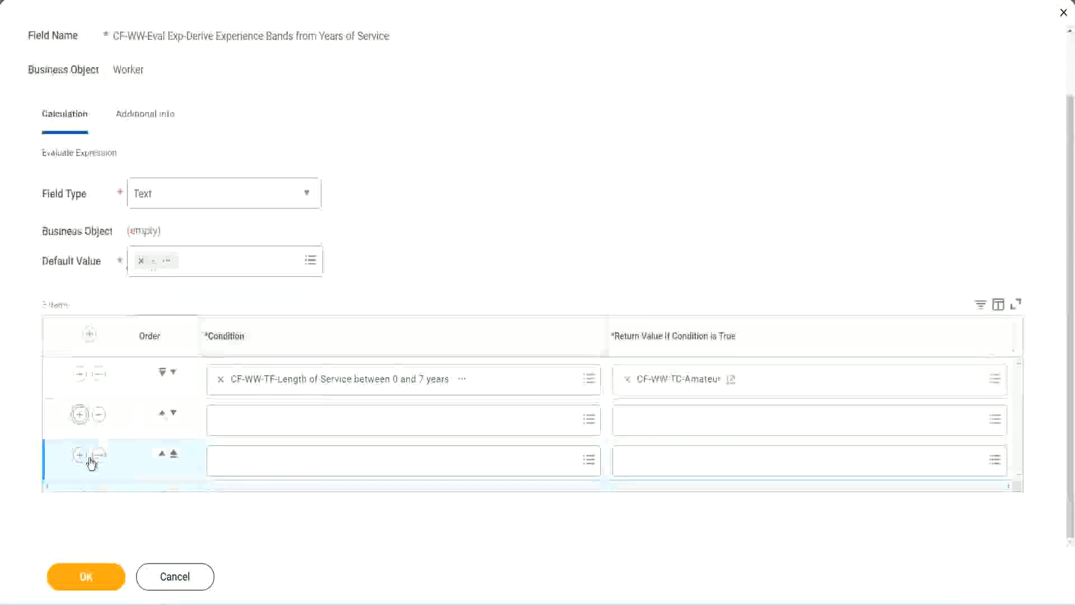
{"action": "left_click", "coordinate": [265, 419]}
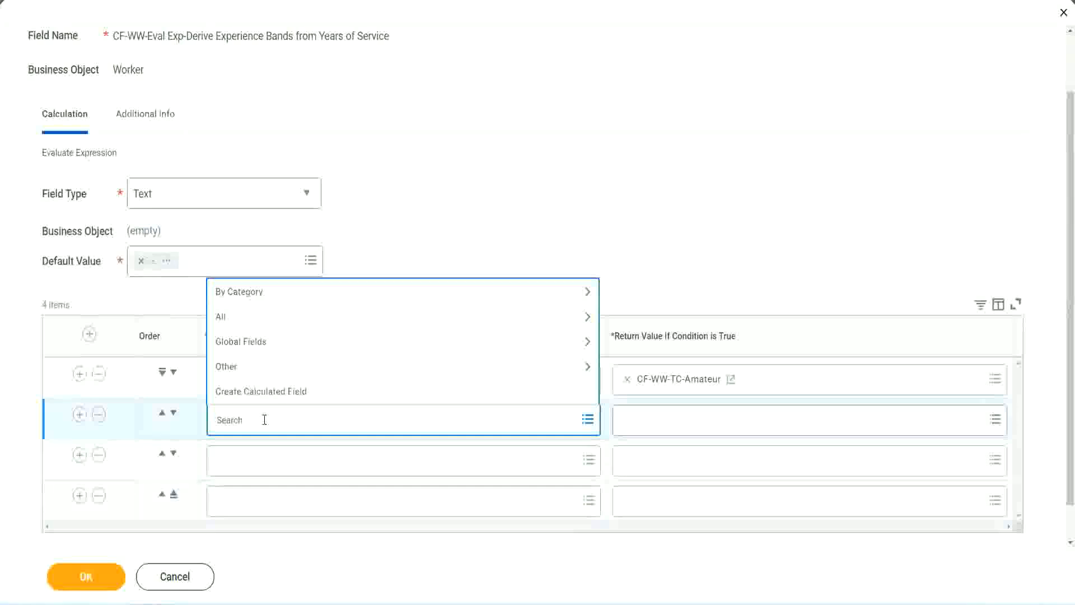
{"action": "type", "text": "cf-ww-tf"}
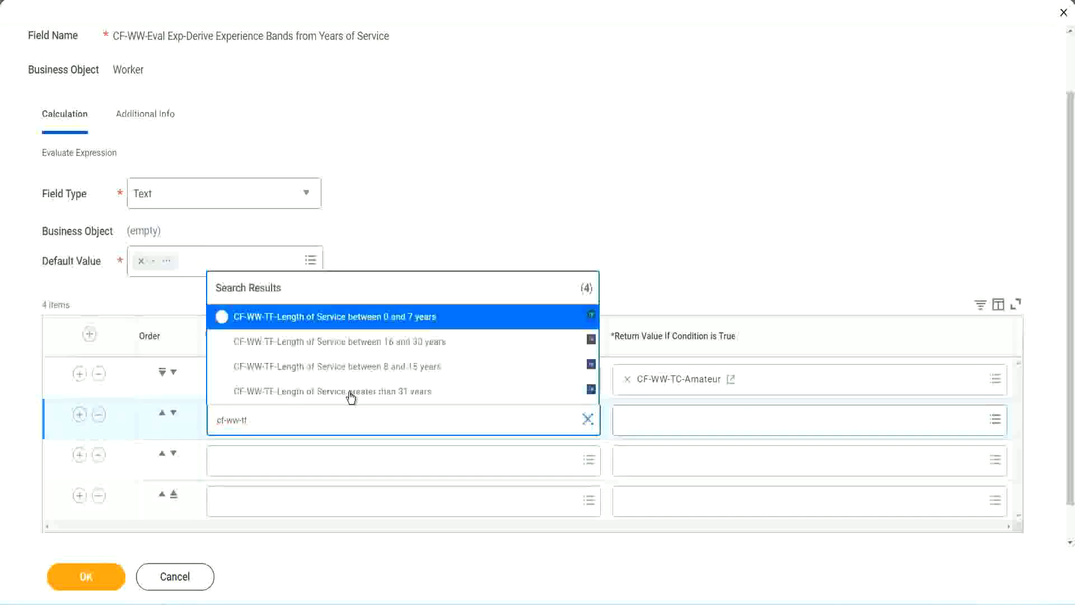
{"action": "left_click", "coordinate": [415, 367]}
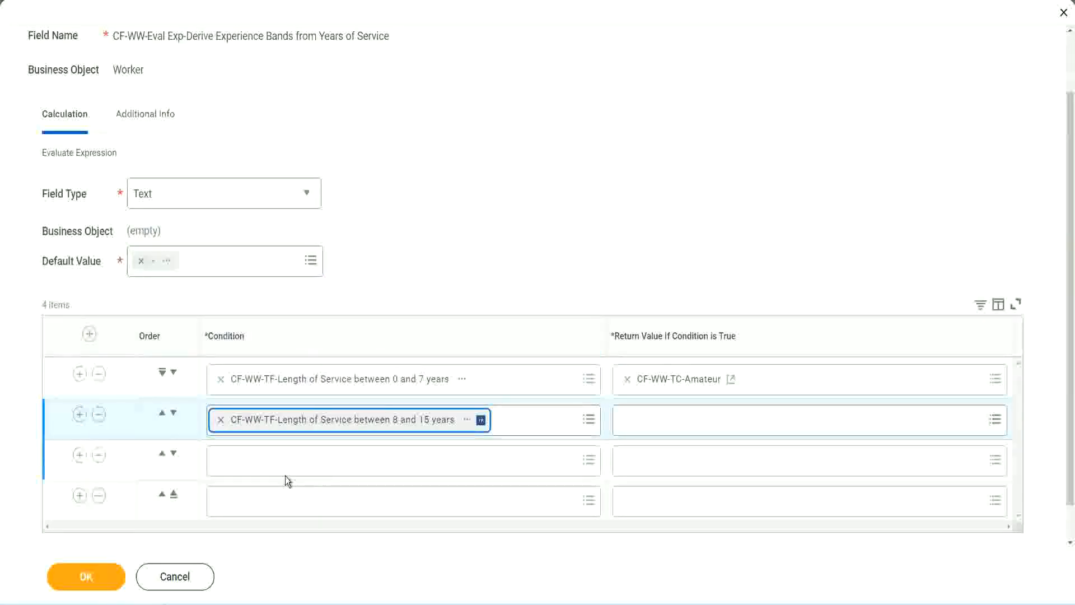
- Set the third row's condition to CF-WW-TF-Length of Service between 16 and 30 years
{"action": "left_click", "coordinate": [271, 460]}
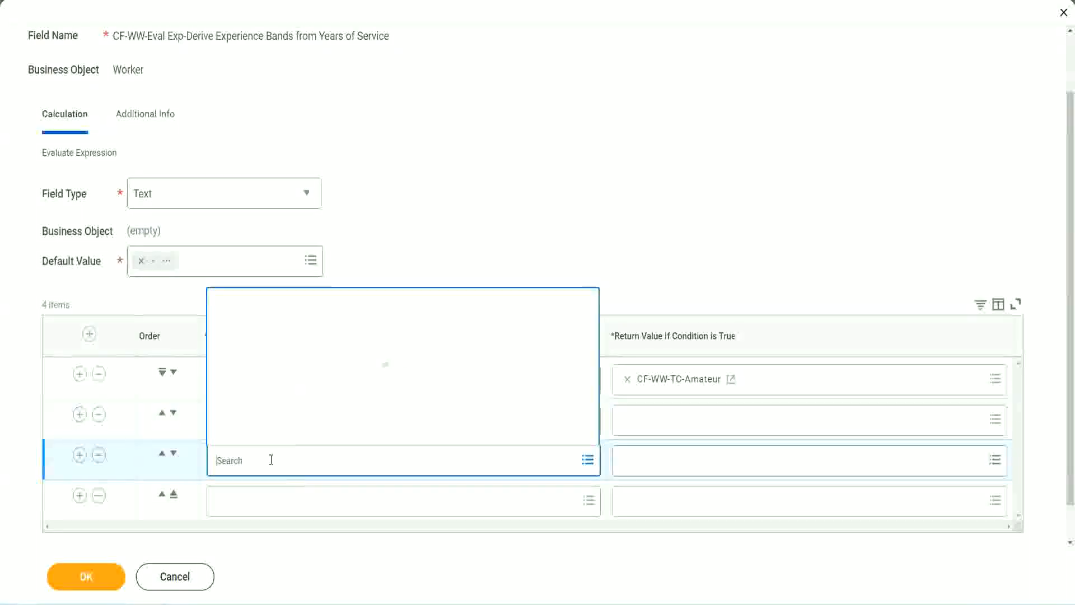
{"action": "type", "text": "cf-ww-tf"}
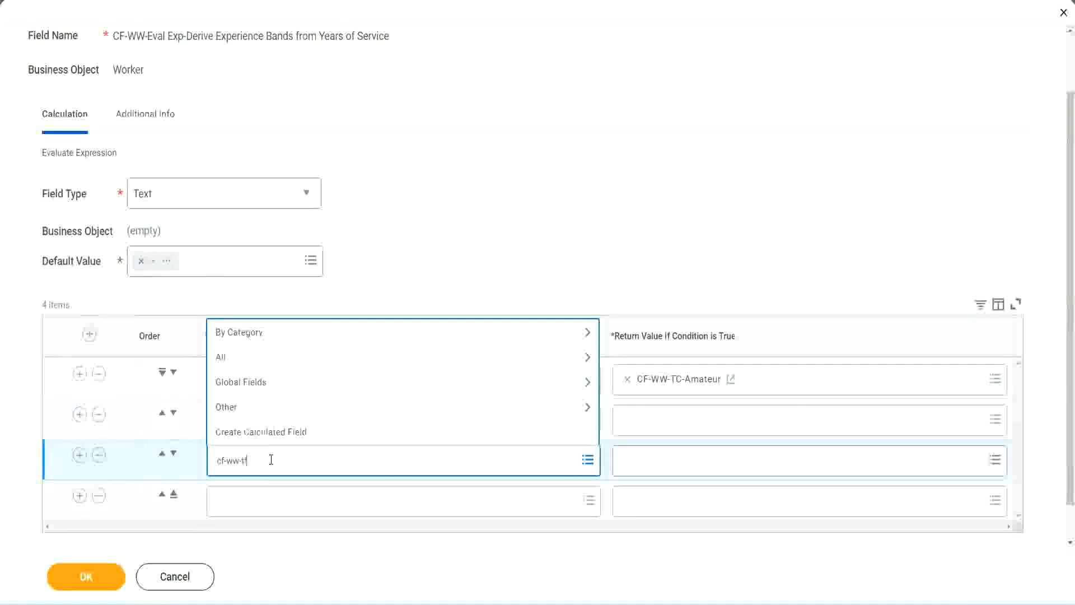
{"action": "key", "text": "Return"}
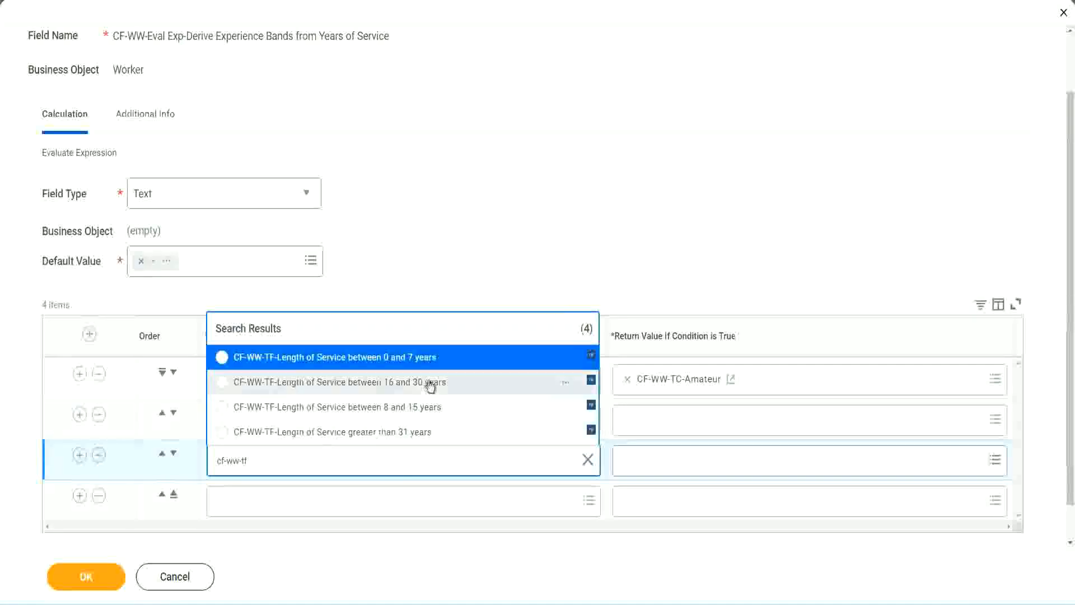
{"action": "left_click", "coordinate": [432, 385]}
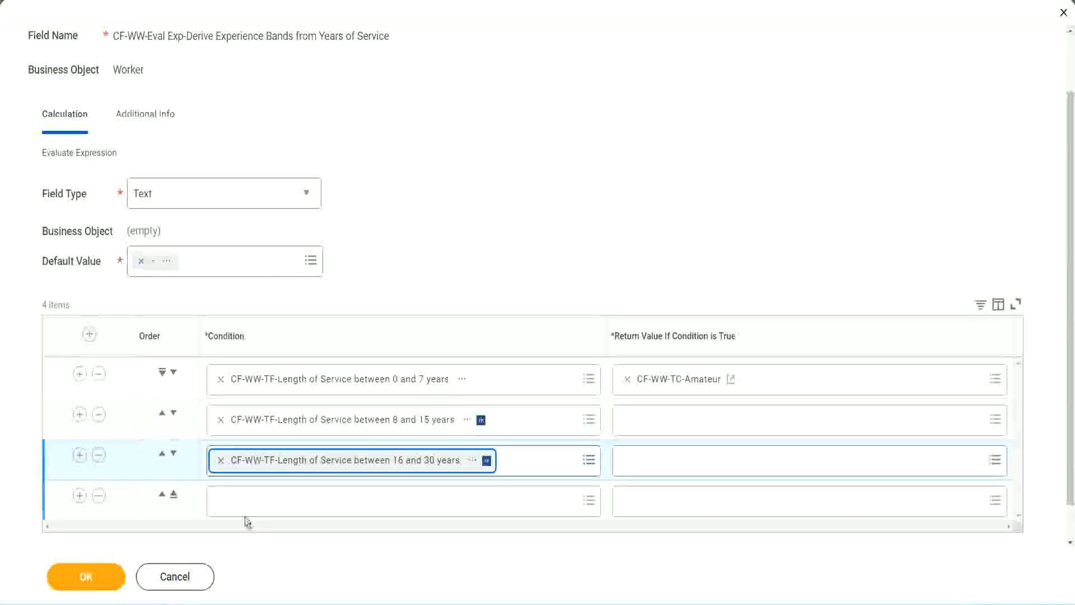
- Set the fourth row's condition to CF-WW-TF-Length of Service greater than 31 years
{"action": "left_click", "coordinate": [254, 502]}
{"action": "type", "text": "cf-ww"}
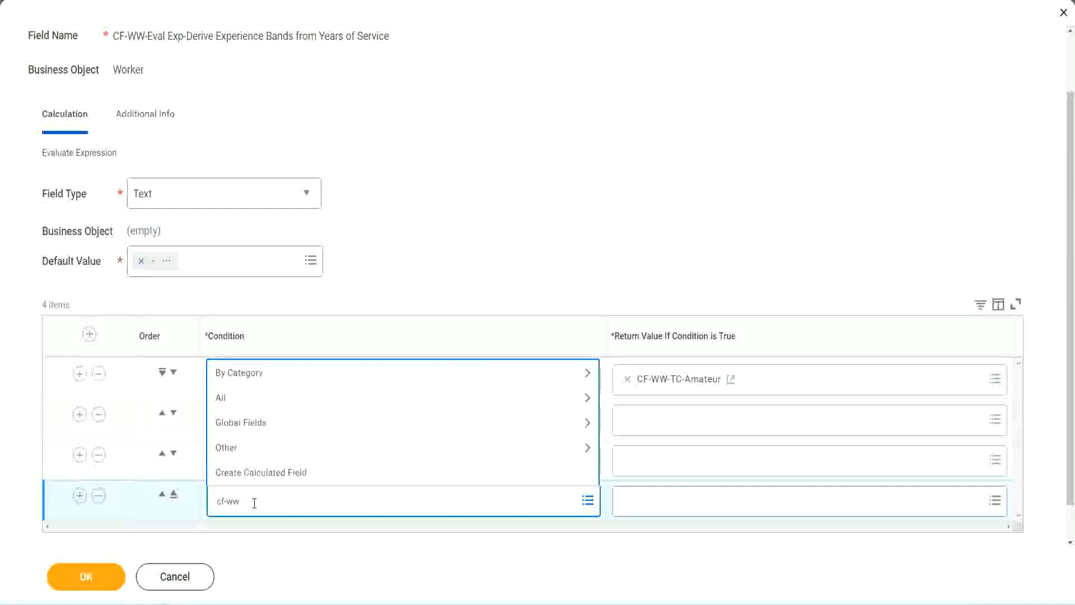
{"action": "type", "text": " tf 31"}
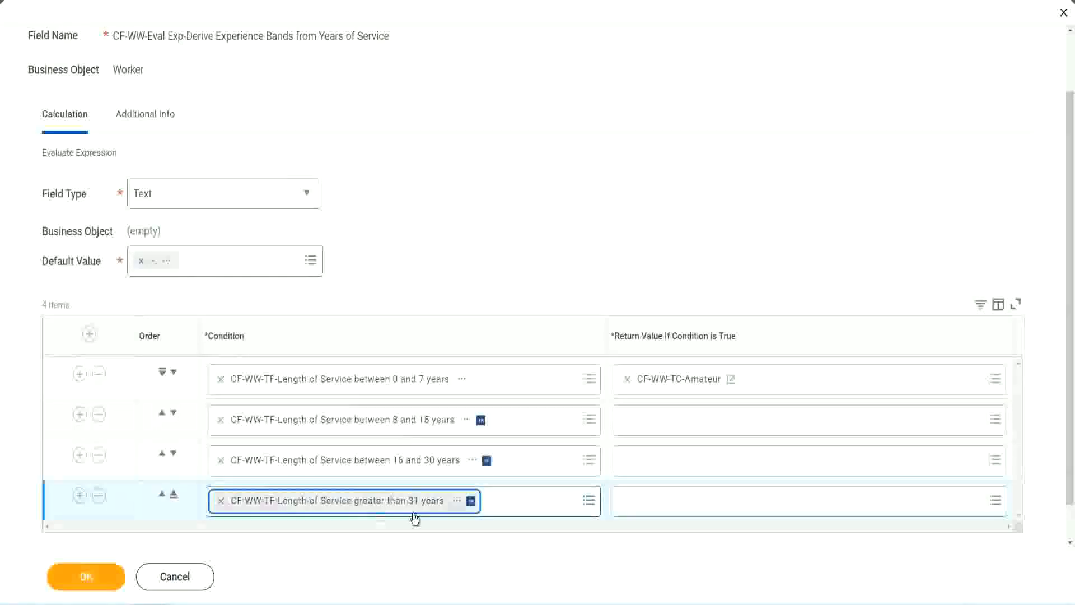
{"action": "left_click", "coordinate": [483, 231]}
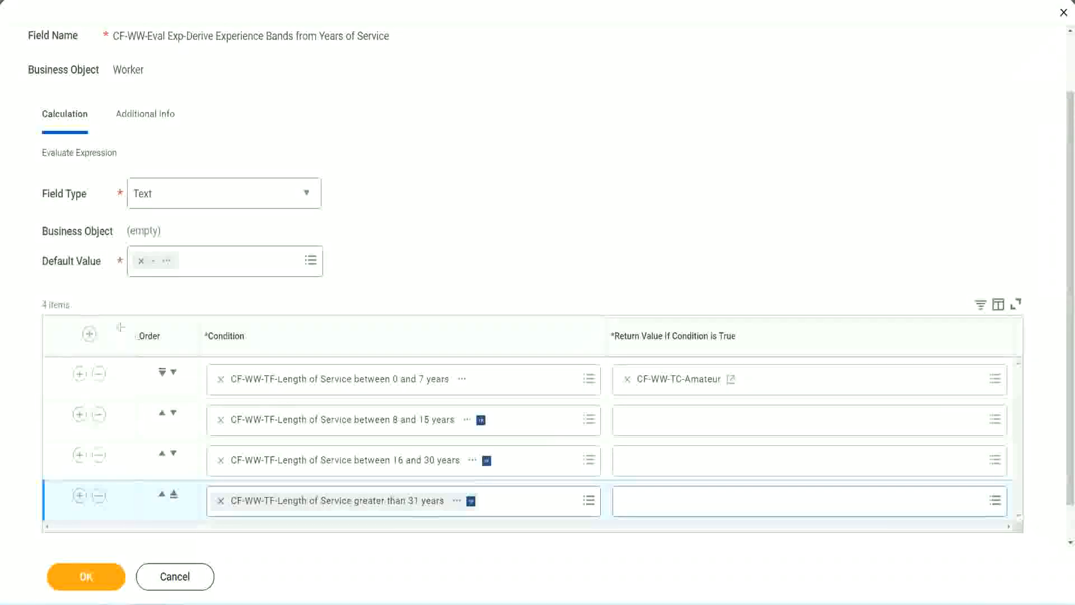
- Move the 8 to 15 years condition above the 0 to 7 years row and restore the original order
{"action": "left_click_drag", "start_coordinate": [121, 325], "coordinate": [120, 442]}
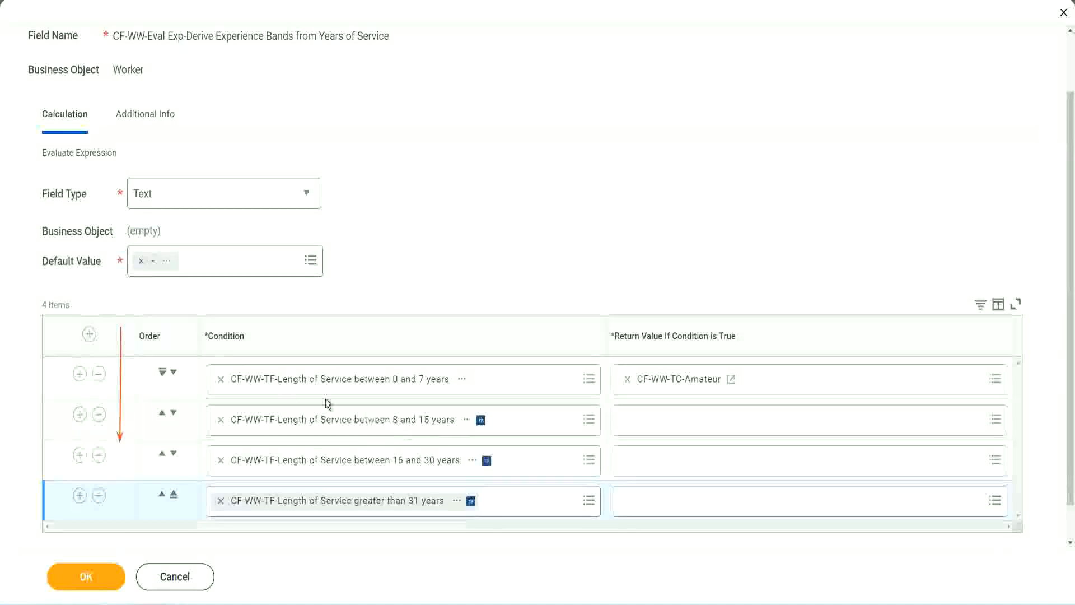
{"action": "left_click", "coordinate": [163, 415]}
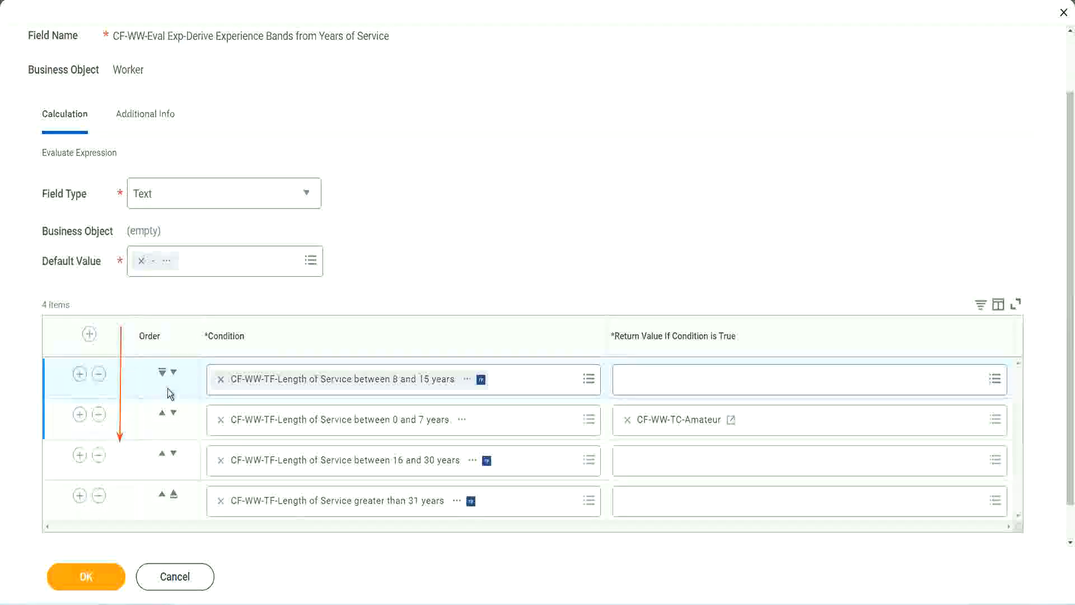
{"action": "left_click", "coordinate": [173, 372]}
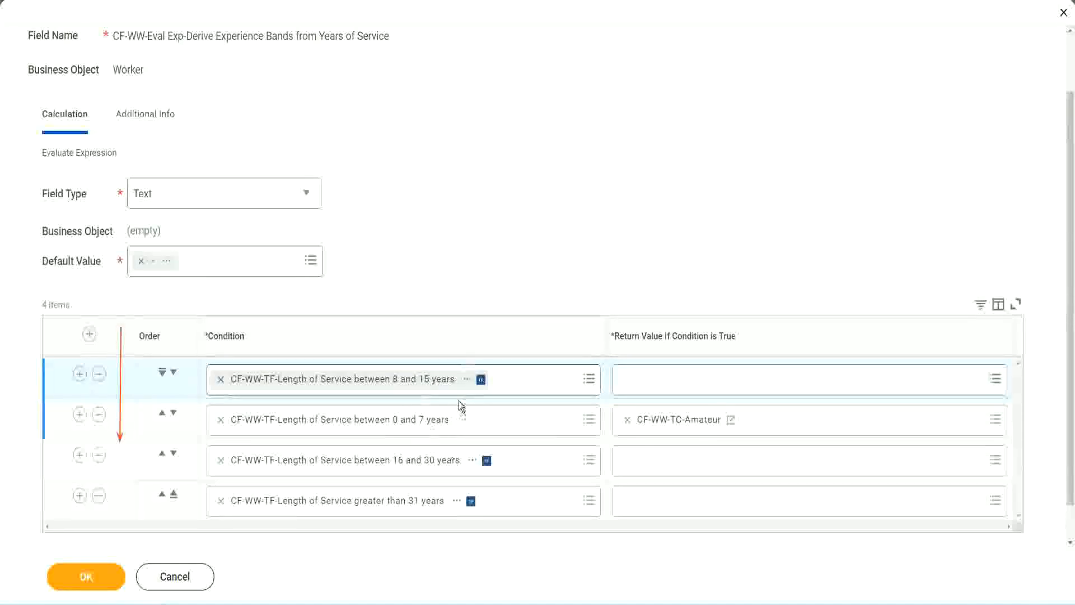
{"action": "left_click", "coordinate": [439, 379]}
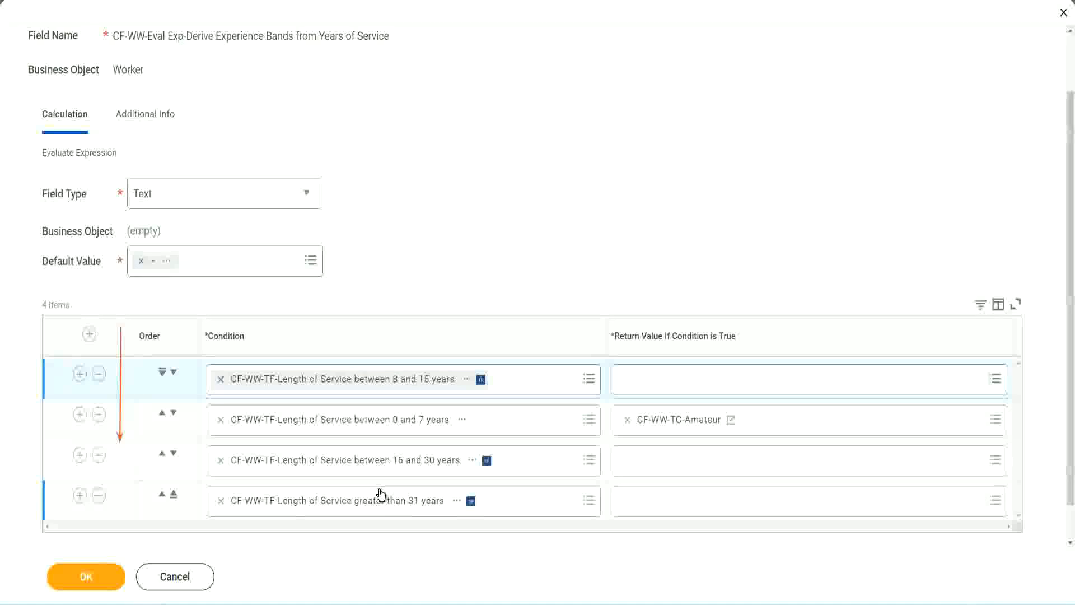
- Using the copied CF-WW-TC-Amateur name, create a Global Text Constant field named CF-WW-TC-Experienced for the second row's return value
{"action": "right_click", "coordinate": [681, 428]}
{"action": "left_click", "coordinate": [709, 484]}
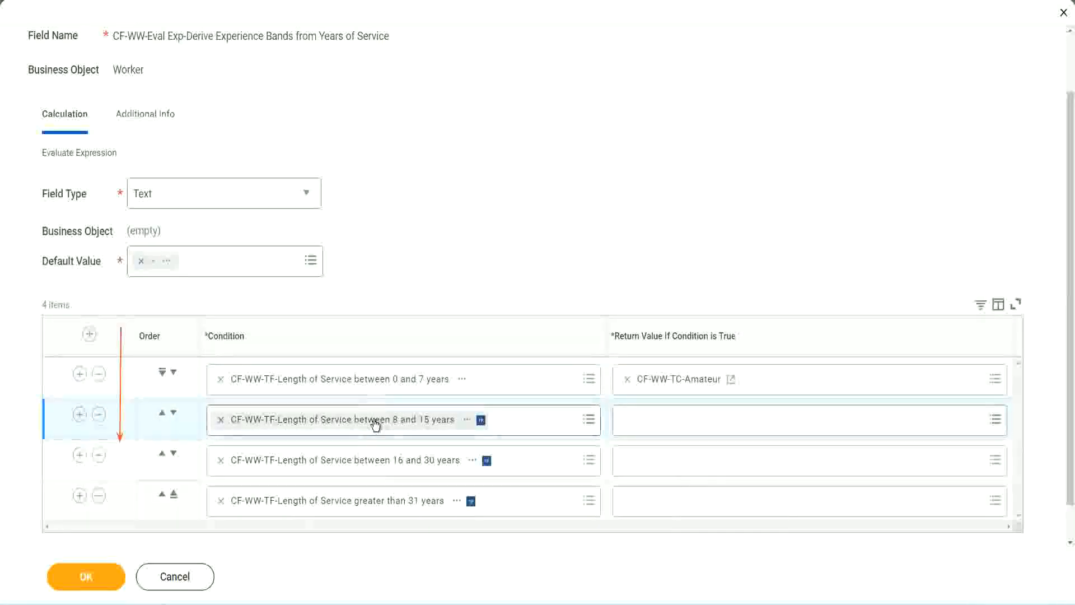
{"action": "left_click", "coordinate": [631, 422]}
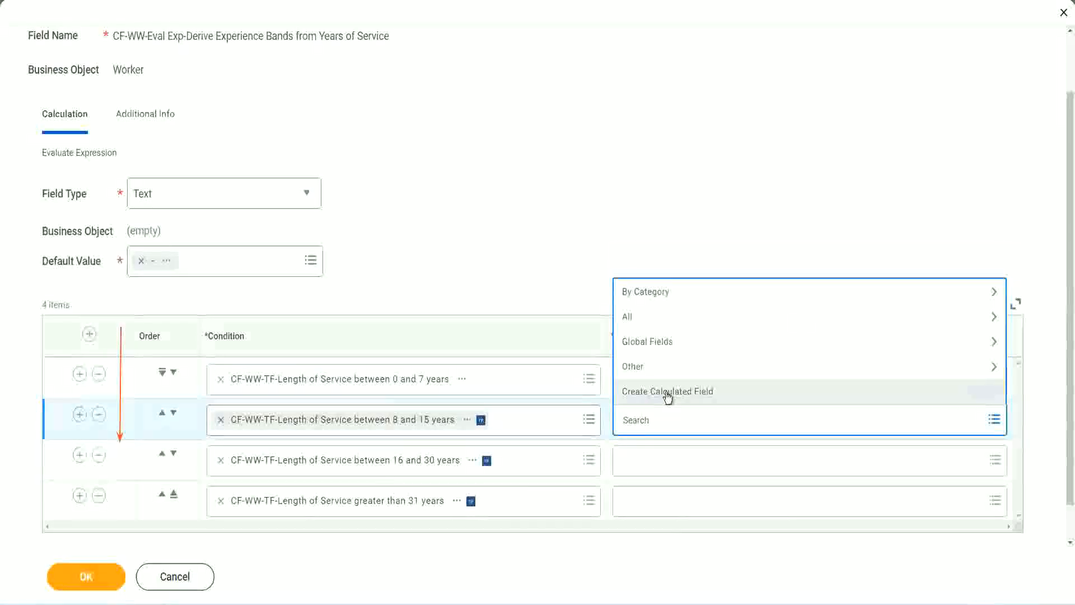
{"action": "left_click", "coordinate": [668, 392]}
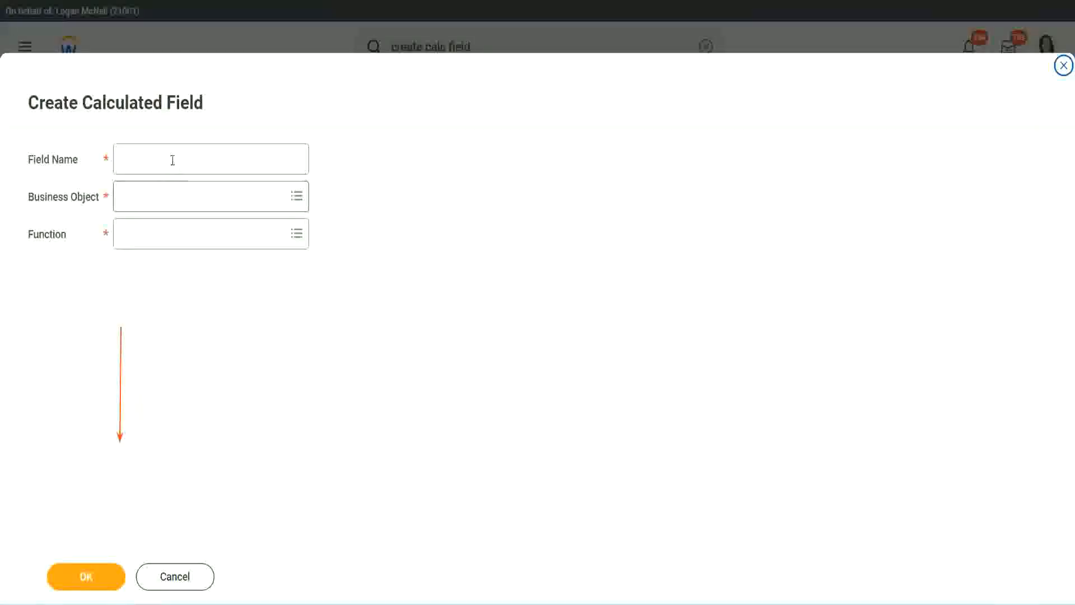
{"action": "left_click", "coordinate": [171, 159]}
{"action": "key", "text": "ctrl+v"}
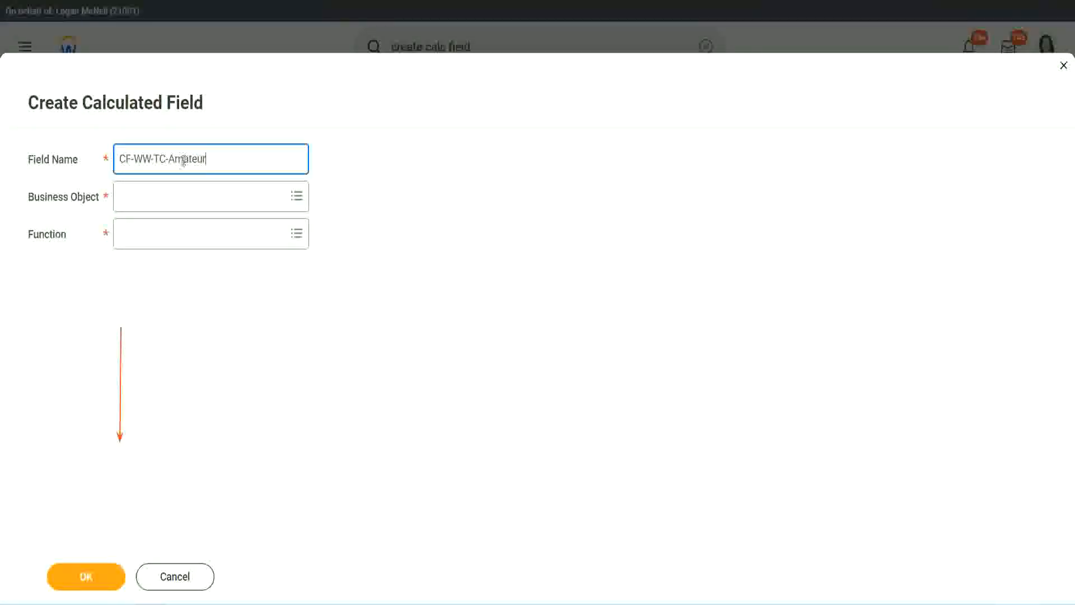
{"action": "double_click", "coordinate": [184, 159]}
{"action": "type", "text": "Experienced"}
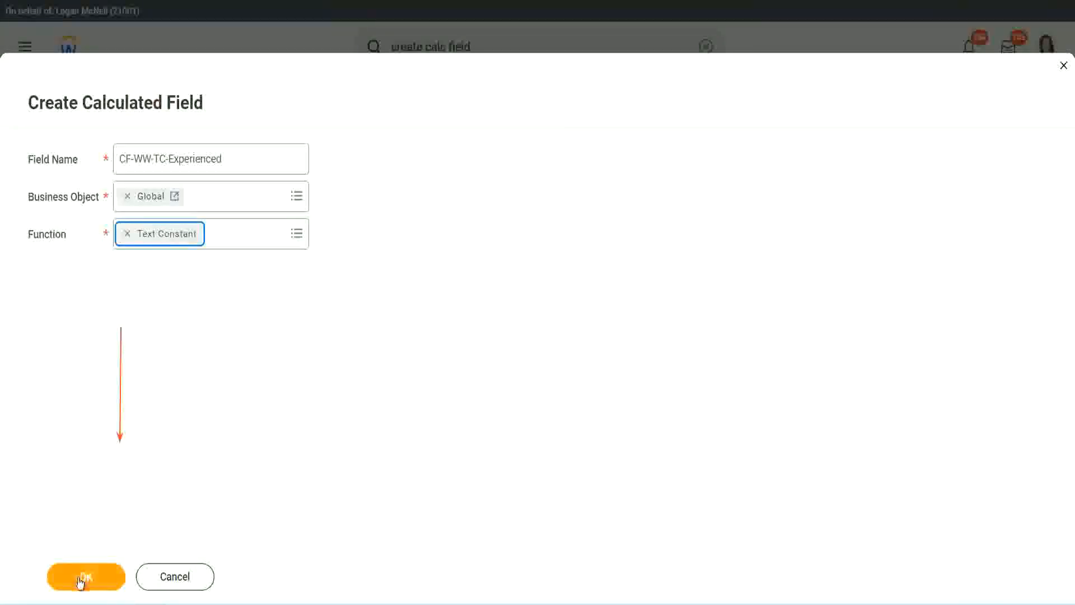
- Confirm the basic field details, set the text constant to Experienced and save it as the second row's return value
{"action": "left_click", "coordinate": [84, 576]}
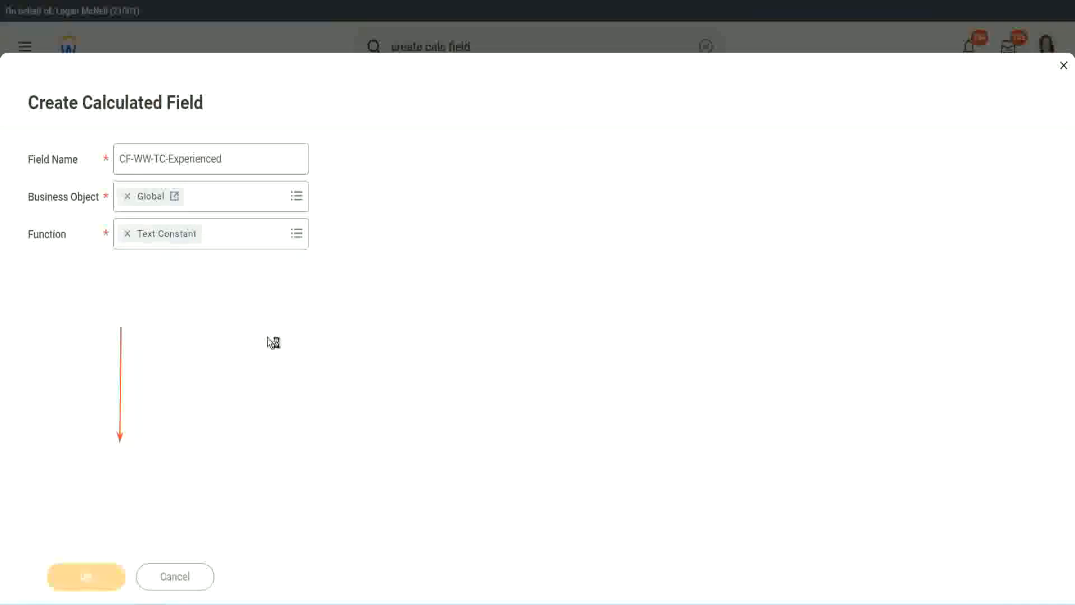
{"action": "left_click", "coordinate": [166, 317]}
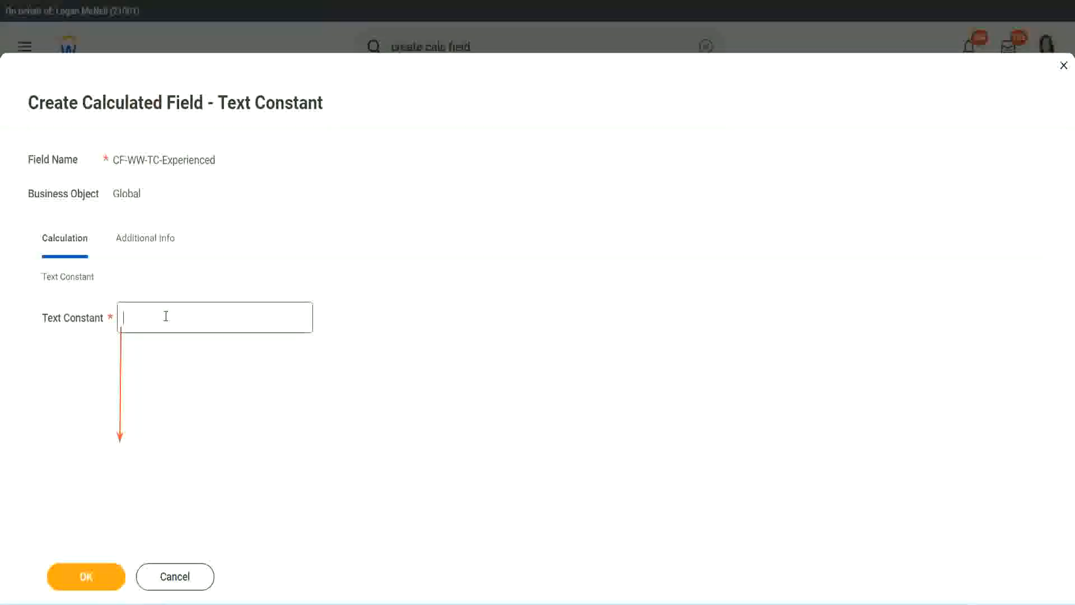
{"action": "type", "text": "Experienced"}
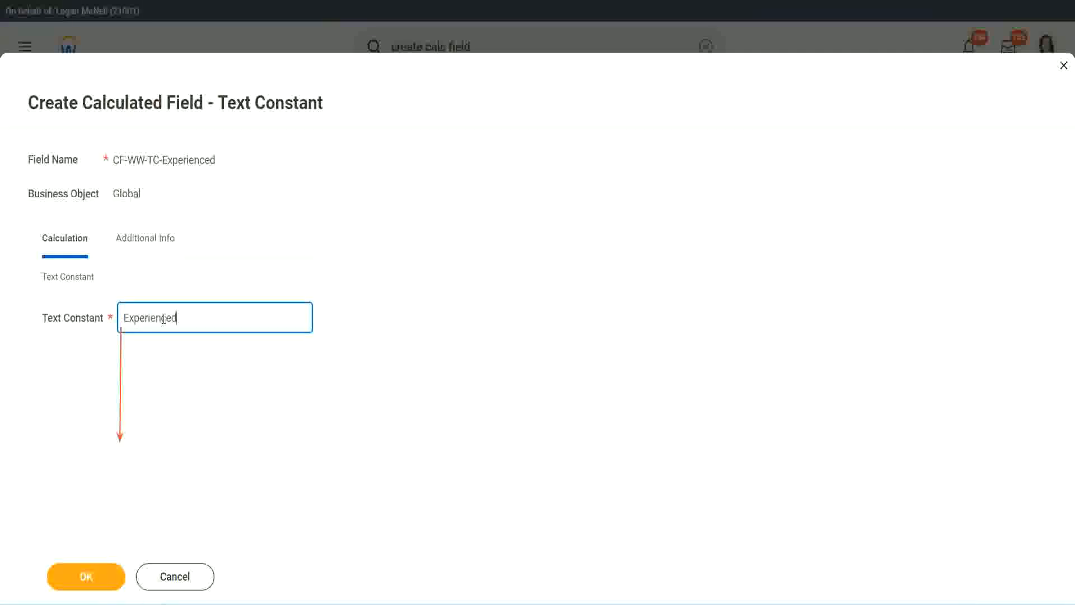
{"action": "left_click", "coordinate": [89, 575]}
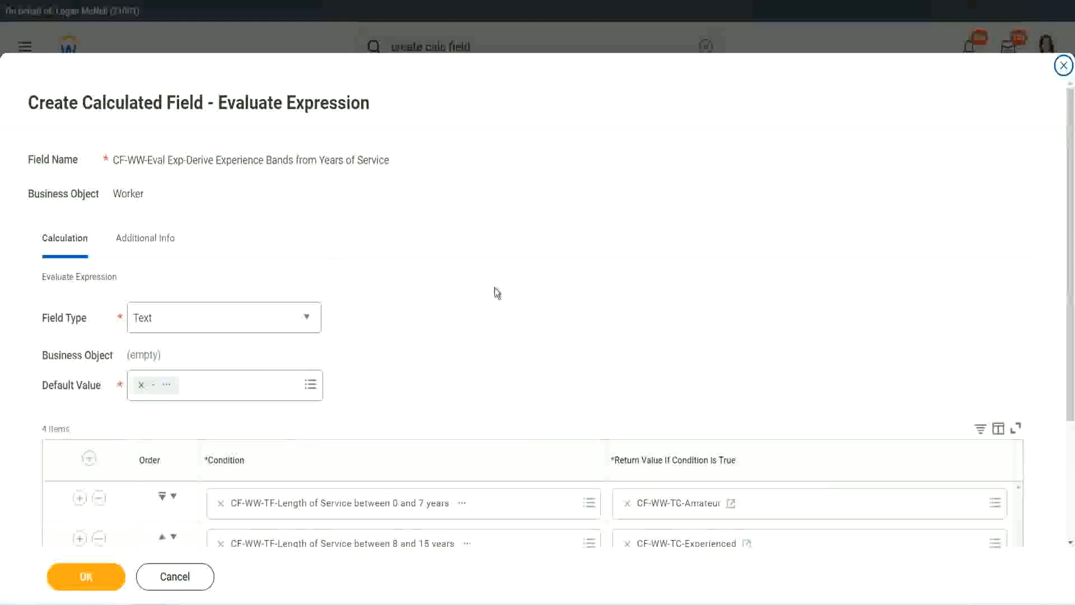
- Create a calculated field for the third row's return value, pasting the copied name and choosing Global as the business object
{"action": "scroll", "coordinate": [496, 291], "scroll_direction": "down", "scroll_amount": 2}
{"action": "left_click", "coordinate": [669, 423]}
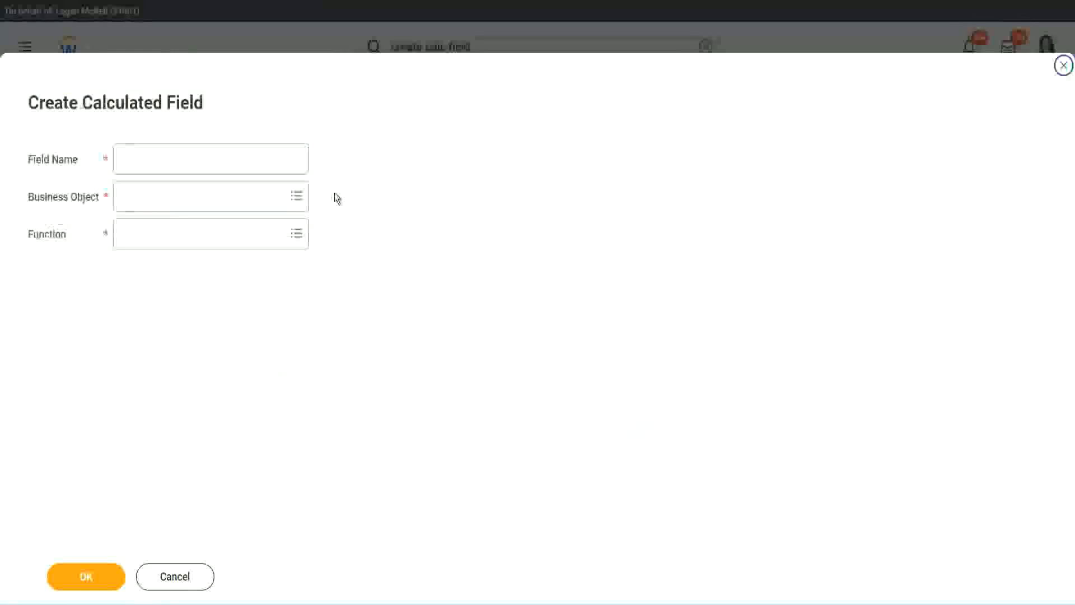
{"action": "left_click", "coordinate": [227, 159]}
{"action": "key", "text": "ctrl+v"}
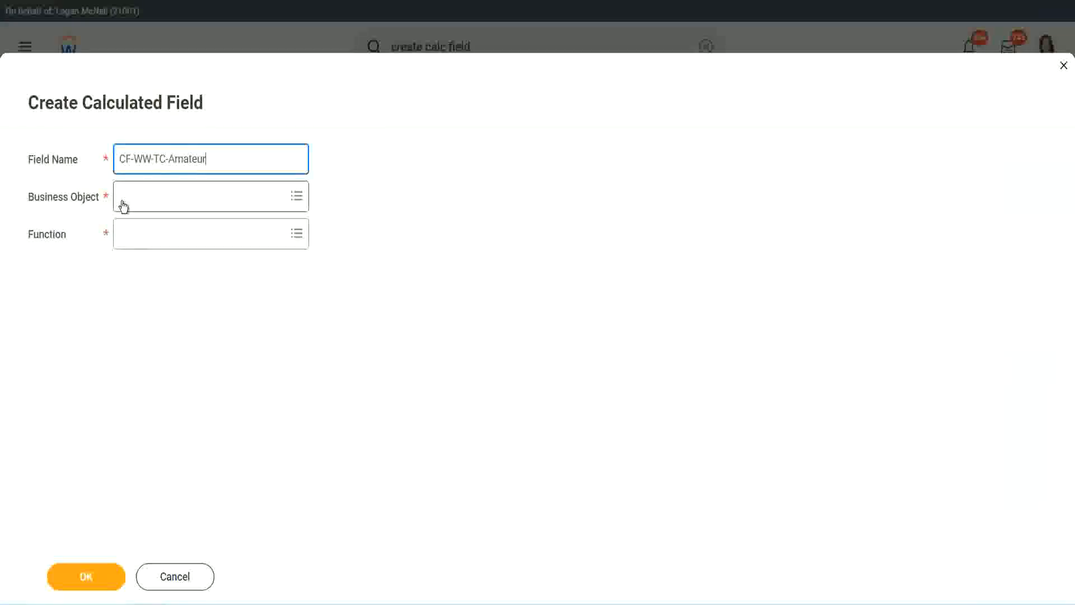
{"action": "left_click", "coordinate": [123, 197]}
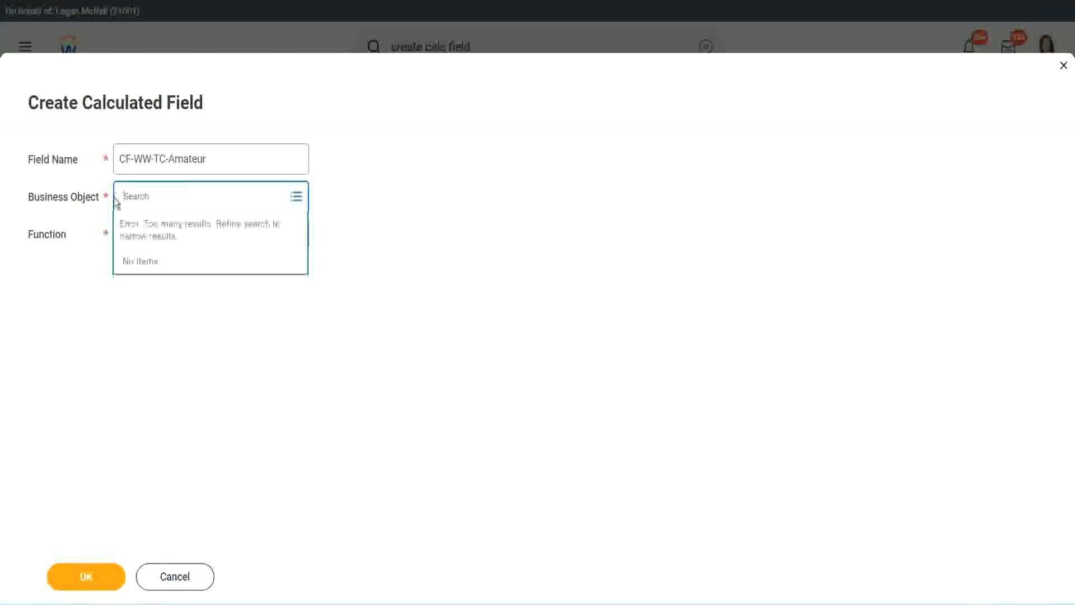
{"action": "type", "text": "global"}
{"action": "key", "text": "Return"}
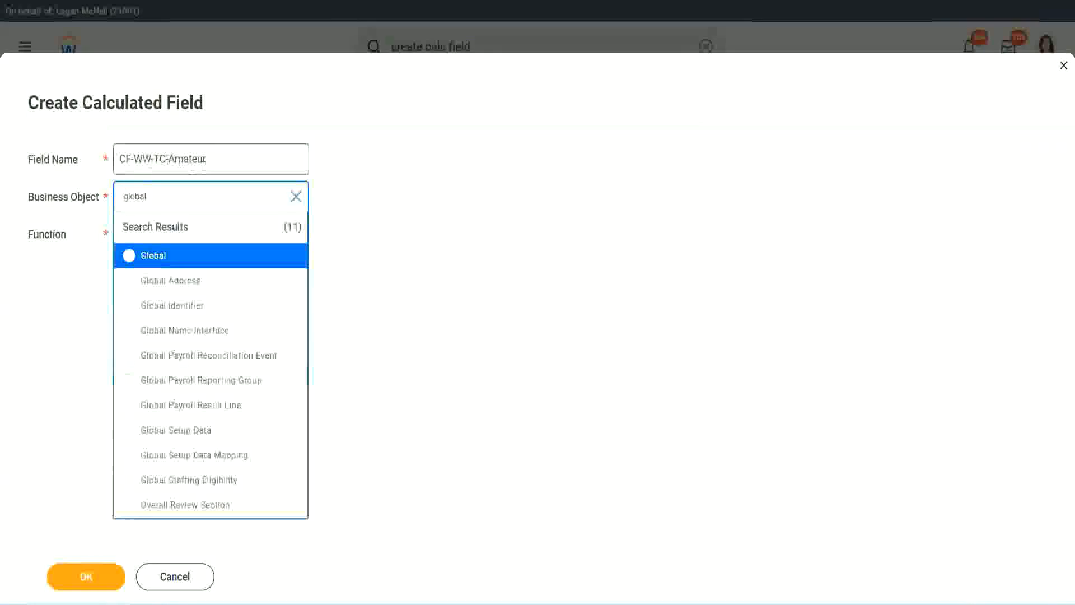
{"action": "left_click", "coordinate": [151, 258]}
- Change the new field's name to CF-WW-TC-Senior, set its function to Text Constant and confirm the basic details
{"action": "left_click", "coordinate": [191, 159]}
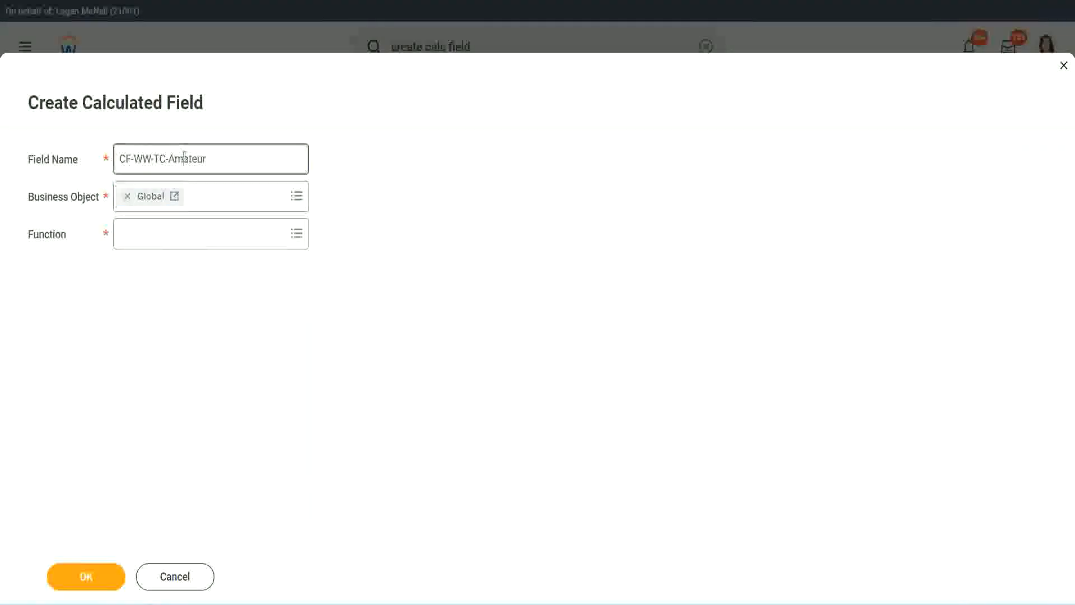
{"action": "double_click", "coordinate": [196, 159]}
{"action": "type", "text": "Senior"}
{"action": "left_click", "coordinate": [172, 243]}
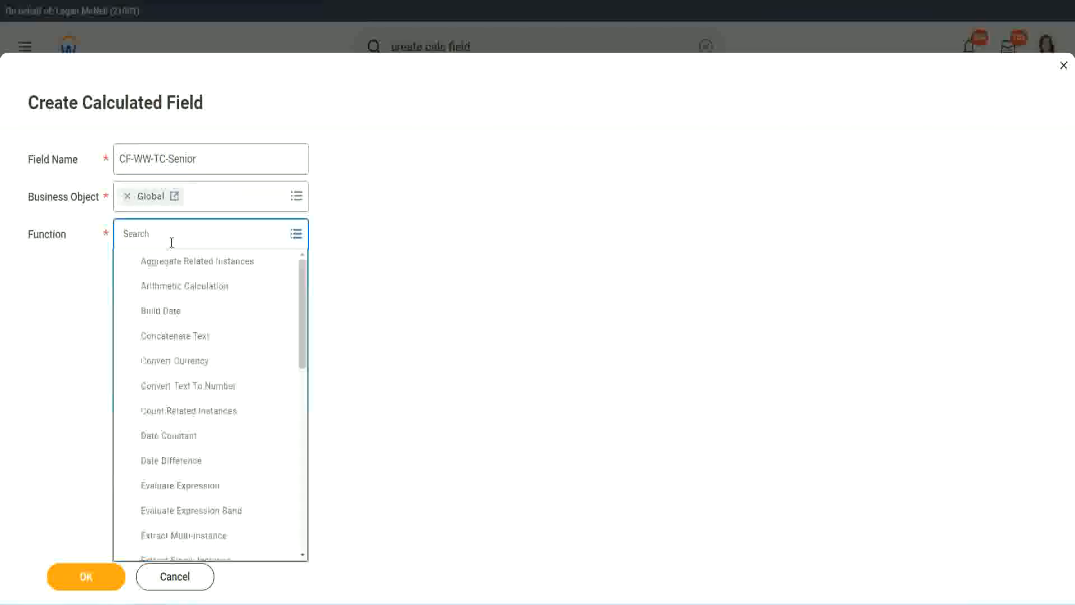
{"action": "type", "text": "tc"}
{"action": "left_click", "coordinate": [168, 289]}
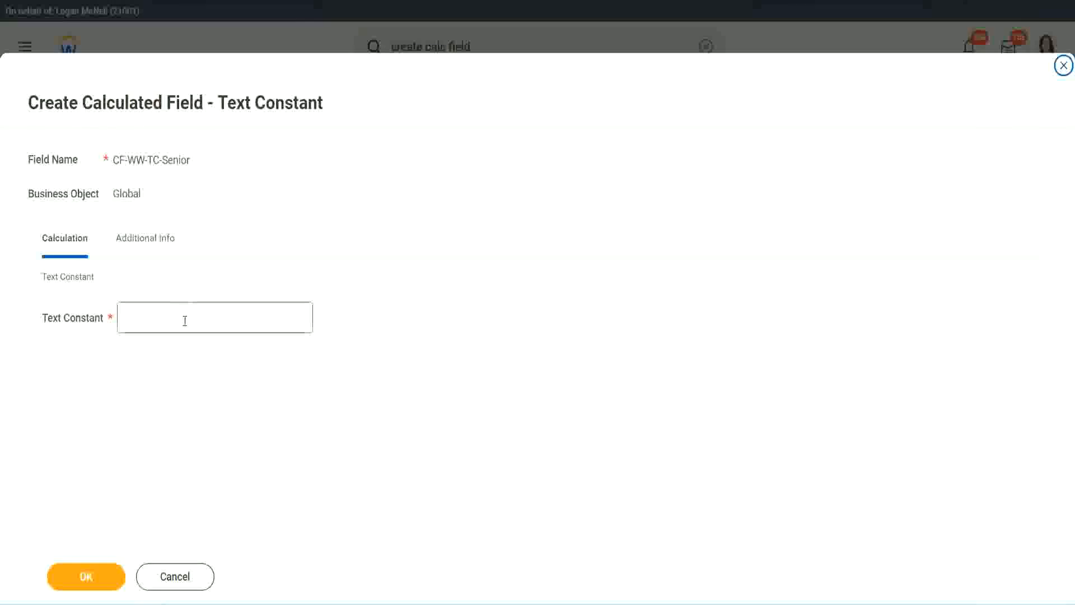
- Set the text constant to Senior and save the field as the third row's return value
{"action": "left_click", "coordinate": [182, 315]}
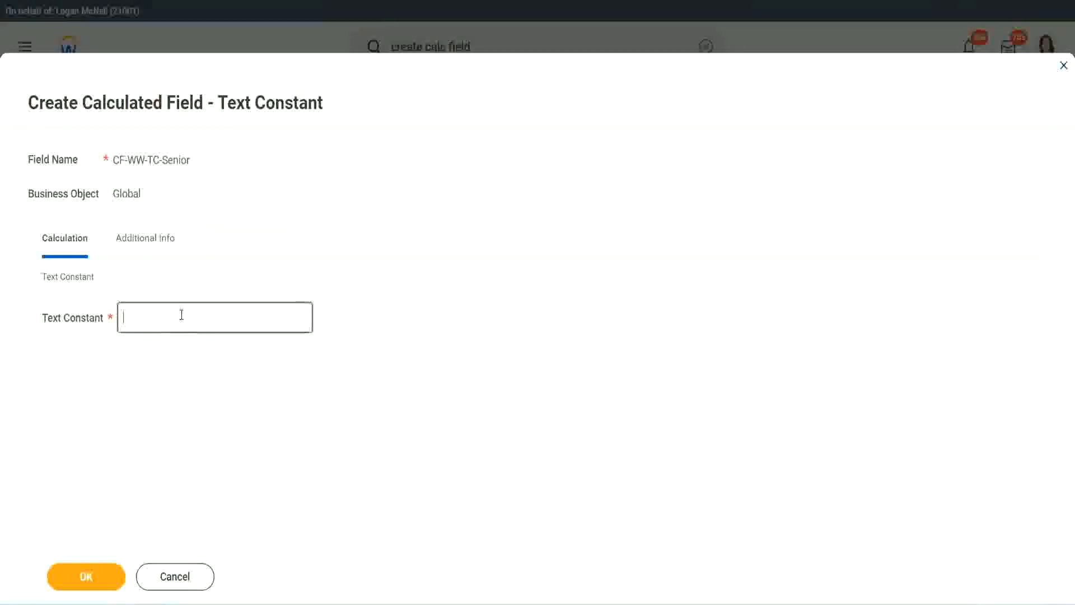
{"action": "type", "text": "Senior"}
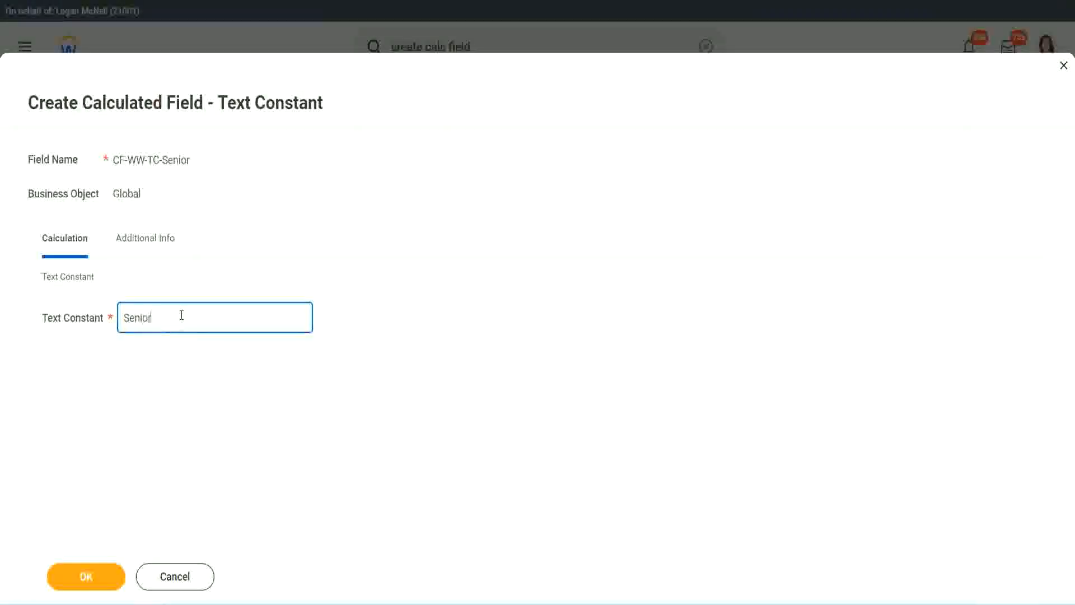
{"action": "left_click", "coordinate": [106, 586]}
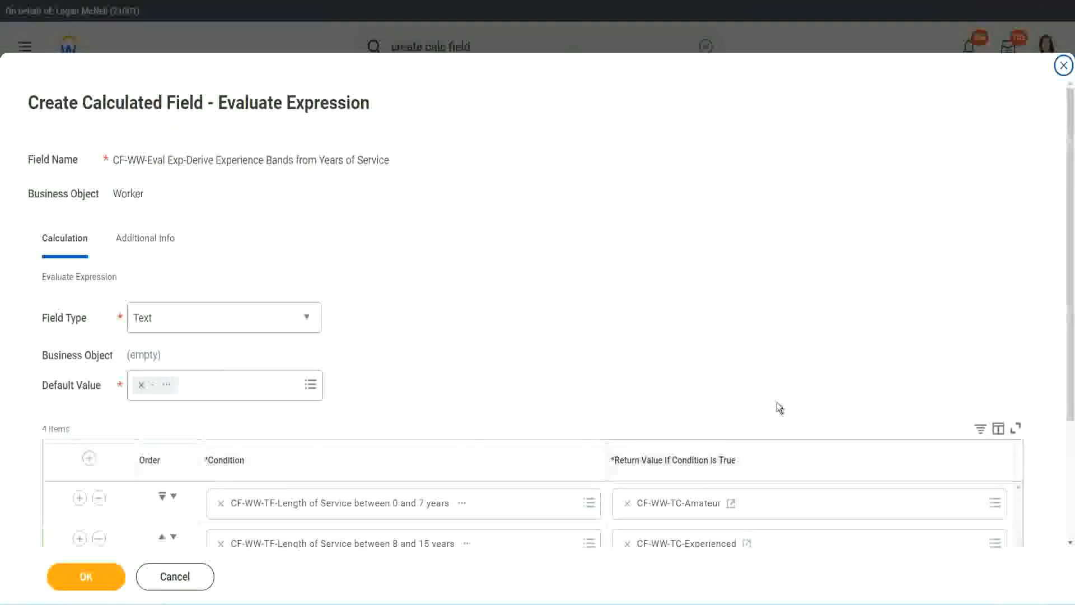
- Create a calculated field for the fourth row's return value, pasting the copied third-row name and changing it to CF-WW-TC-Legend
{"action": "scroll", "coordinate": [777, 402], "scroll_direction": "down", "scroll_amount": 3}
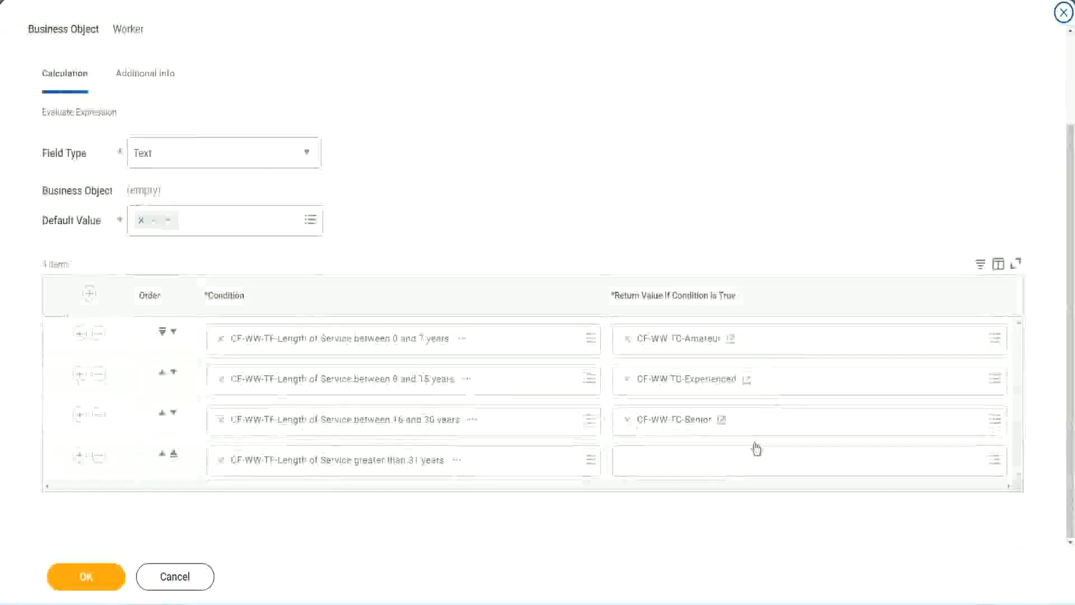
{"action": "right_click", "coordinate": [653, 425]}
{"action": "left_click", "coordinate": [677, 485]}
{"action": "left_click", "coordinate": [654, 468]}
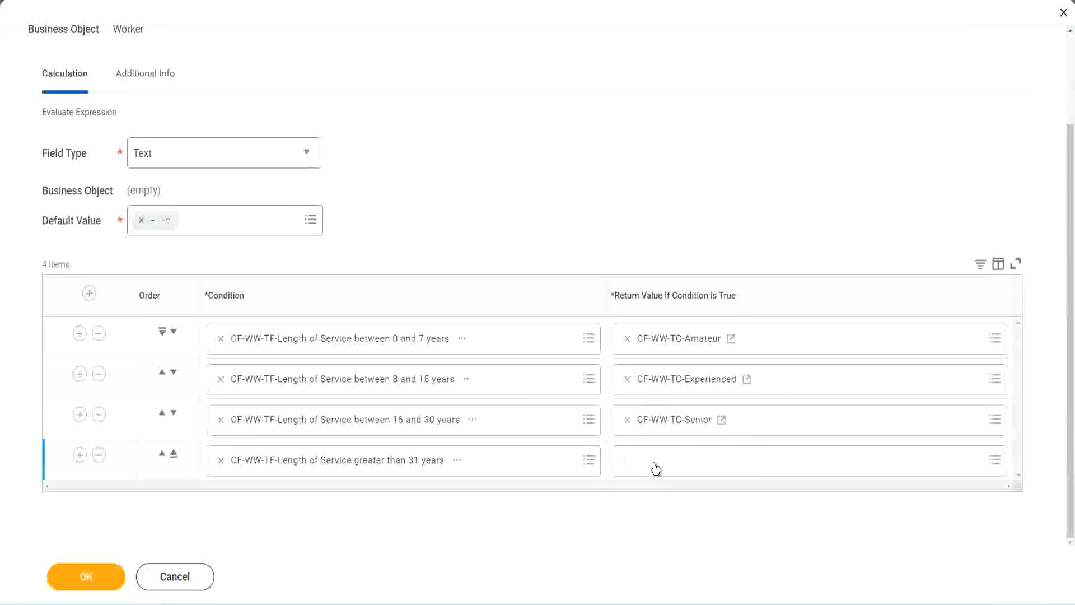
{"action": "left_click", "coordinate": [665, 436]}
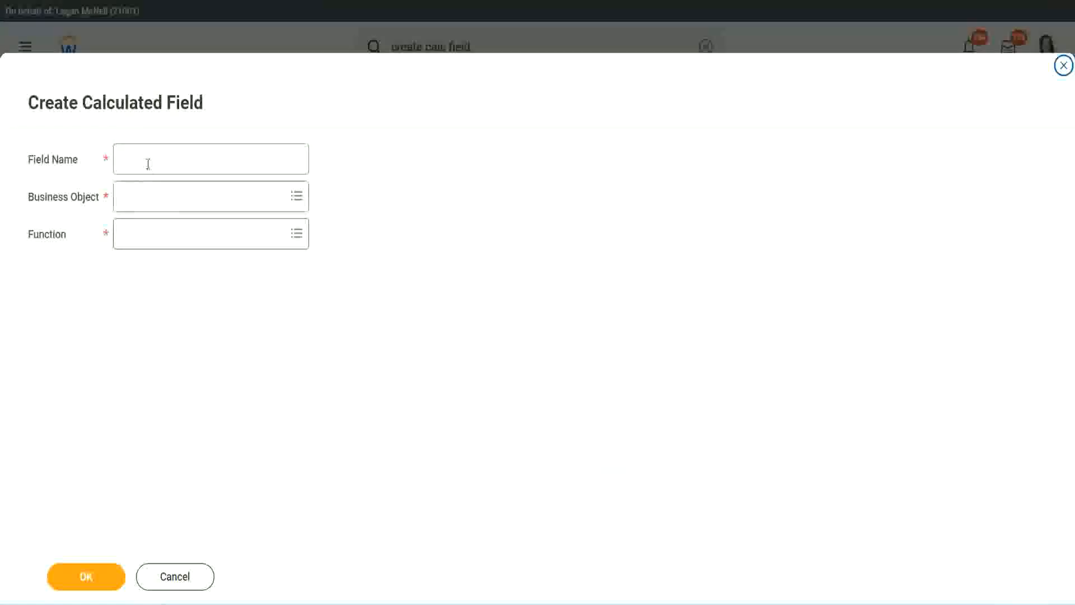
{"action": "left_click", "coordinate": [149, 162]}
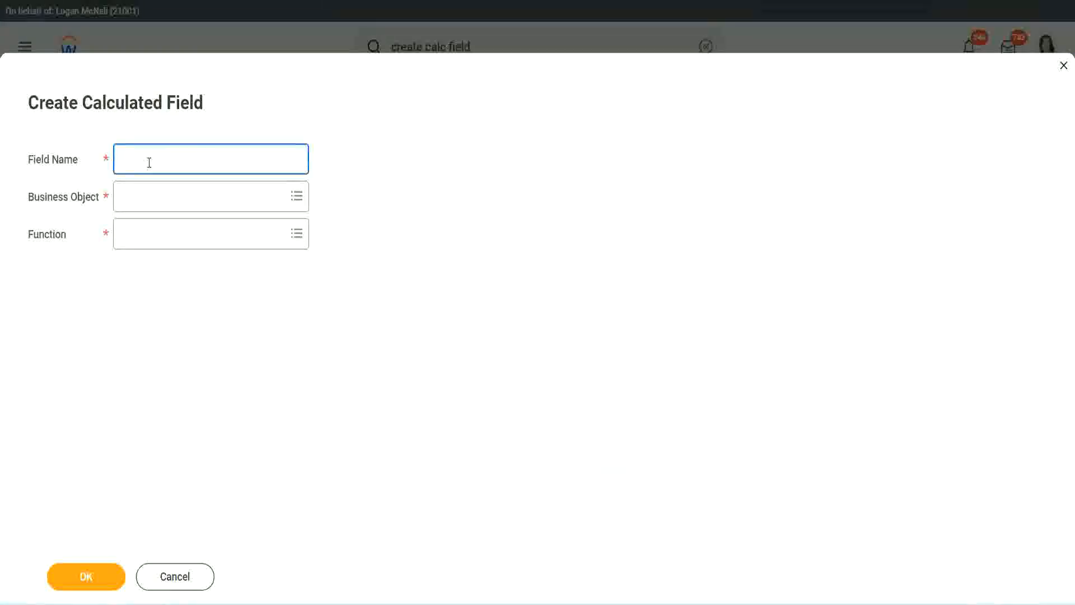
{"action": "key", "text": "ctrl+v"}
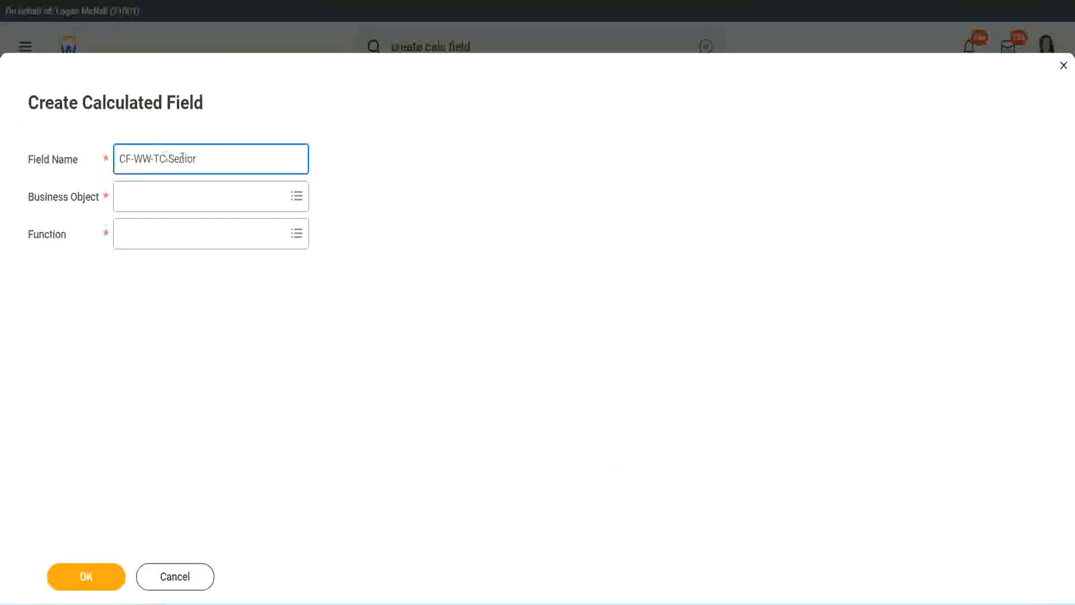
{"action": "key", "text": "ctrl+shift+Left"}
{"action": "type", "text": "Le"}
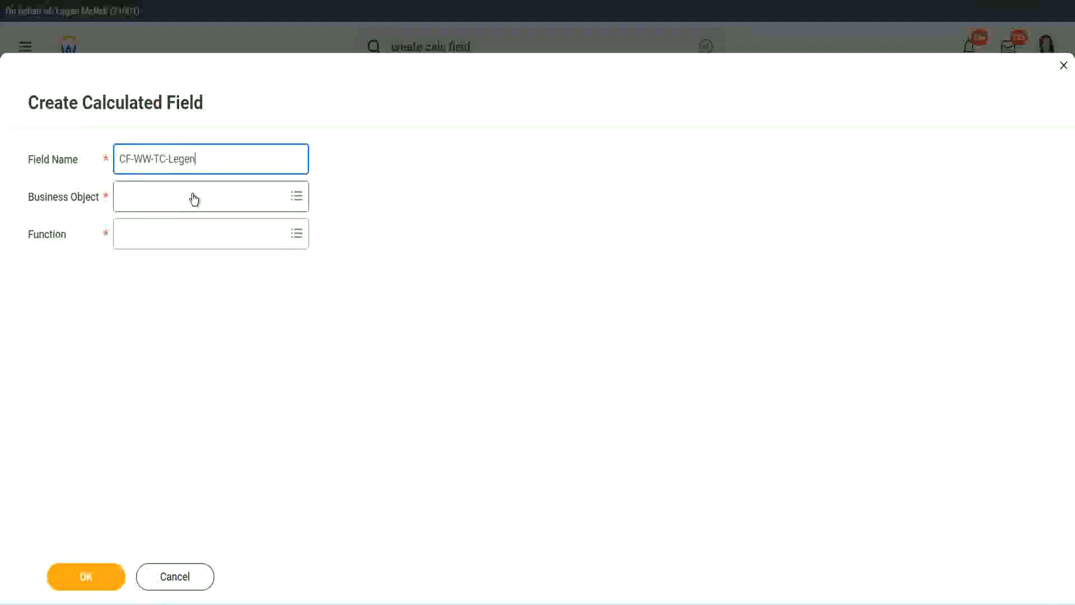
- Set the new field's business object to Global and its function to Text Constant, and confirm the basic details
{"action": "left_click", "coordinate": [151, 204]}
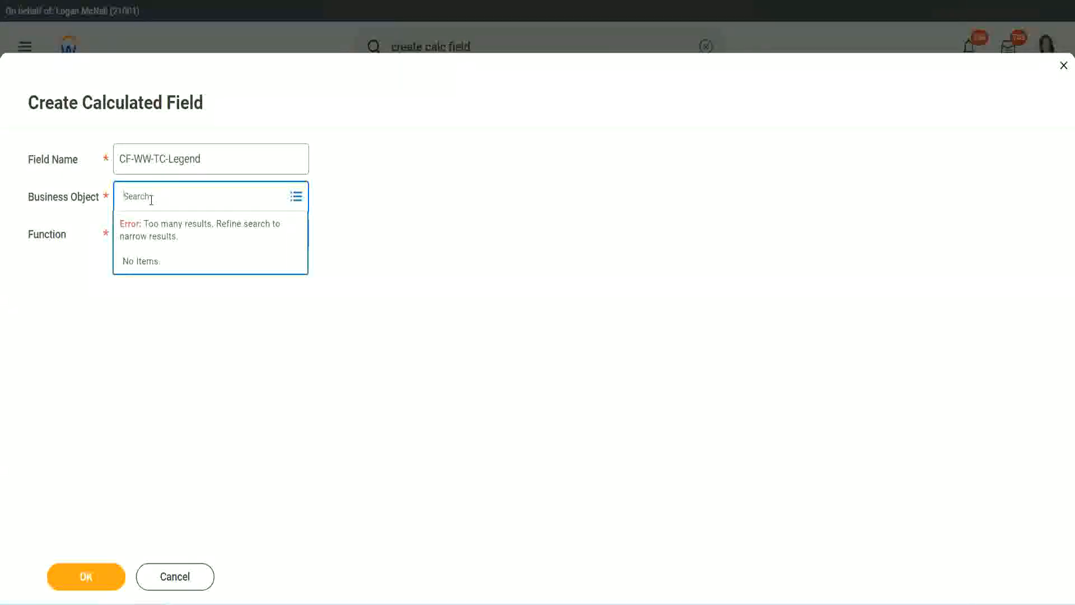
{"action": "type", "text": "Glo"}
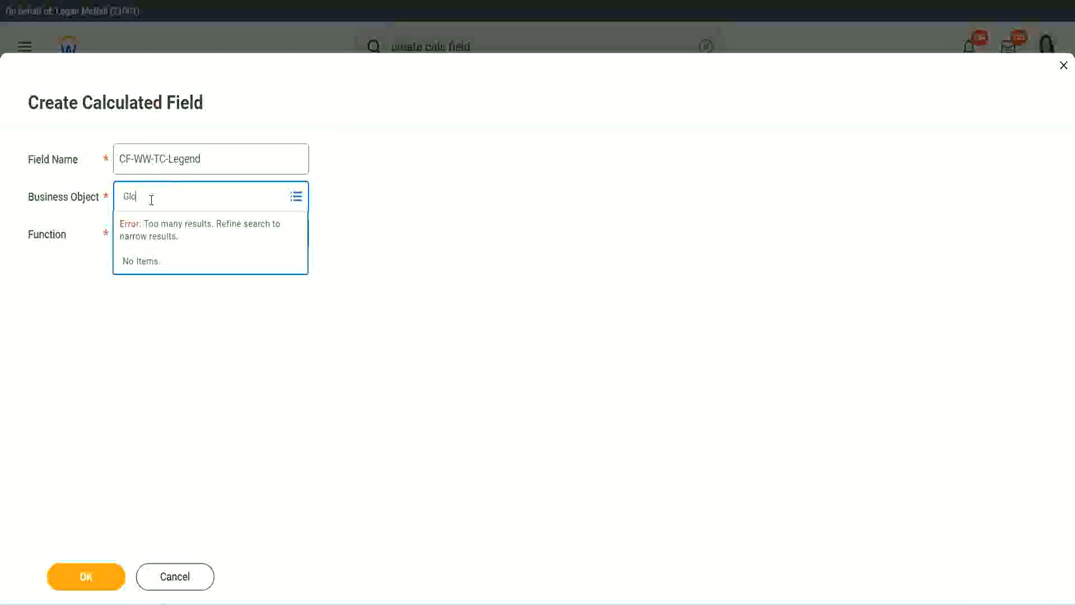
{"action": "type", "text": "bal"}
{"action": "key", "text": "Return"}
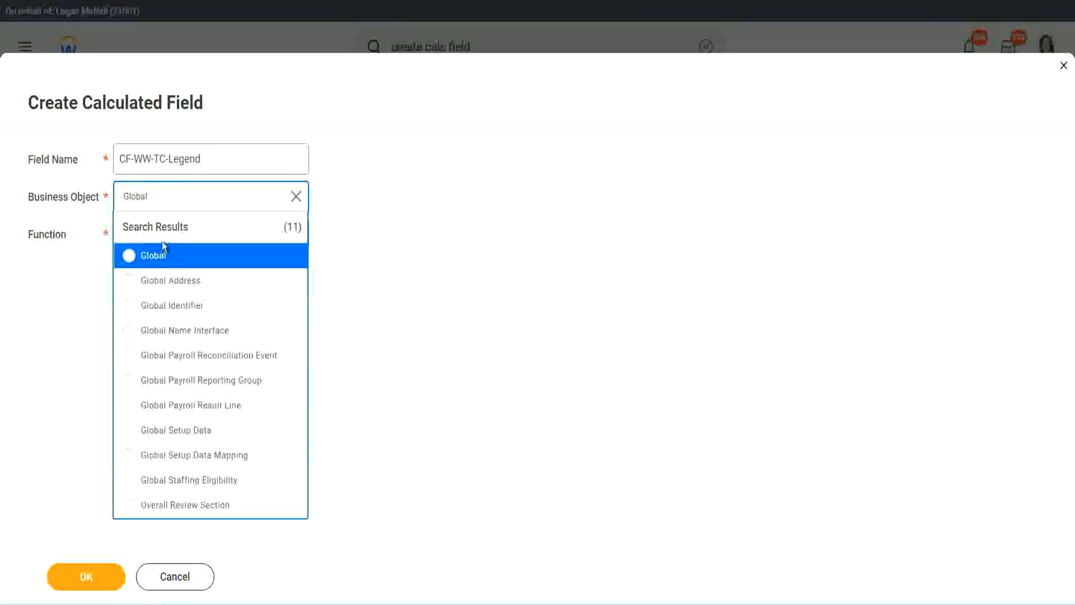
{"action": "left_click", "coordinate": [158, 258]}
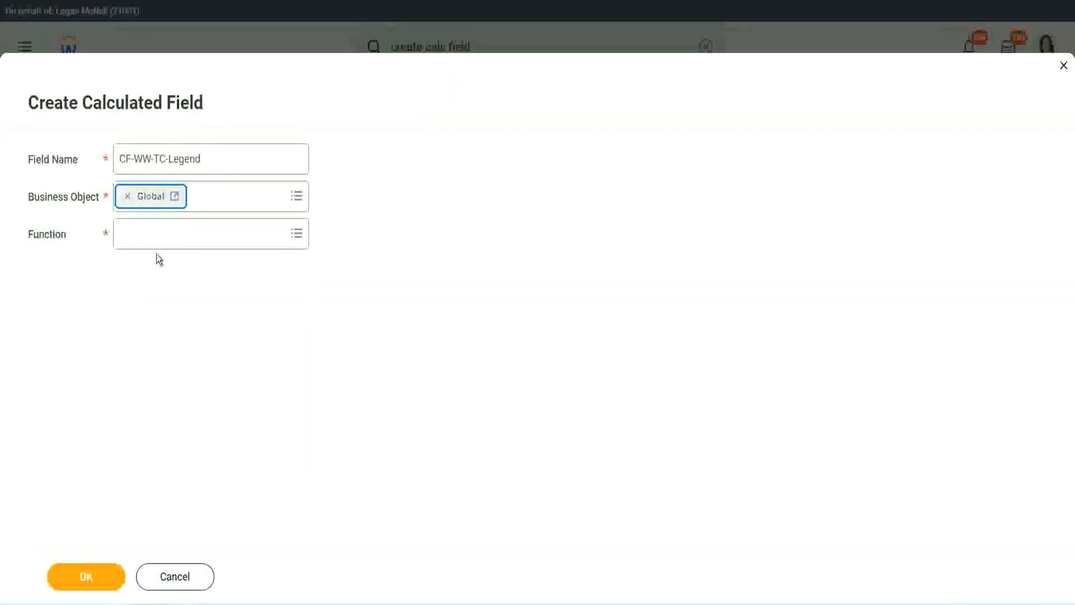
{"action": "left_click", "coordinate": [156, 233]}
{"action": "type", "text": "te"}
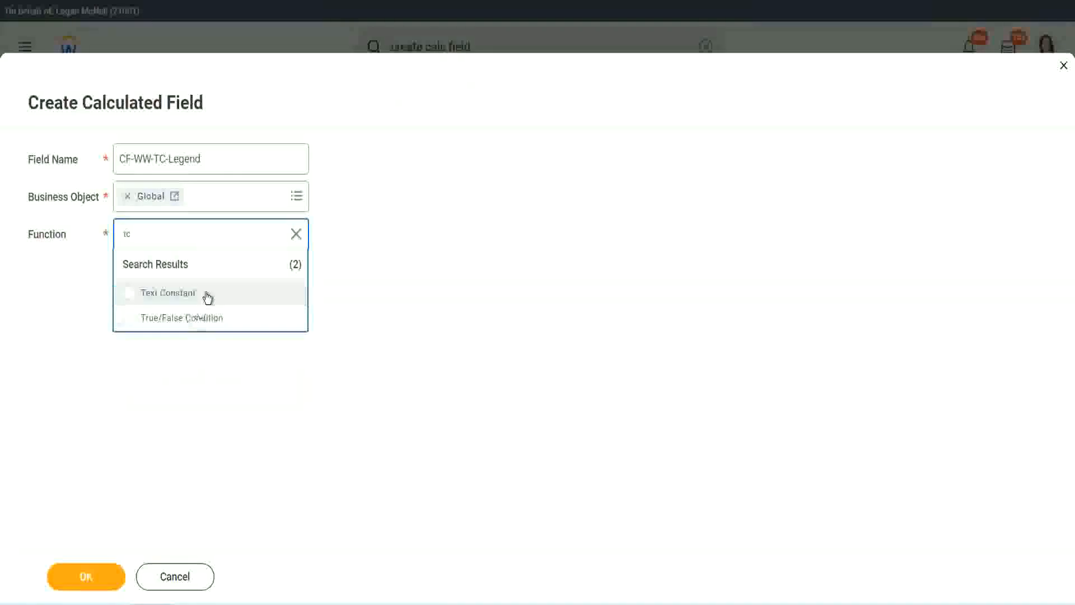
{"action": "left_click", "coordinate": [206, 297]}
{"action": "left_click", "coordinate": [79, 576]}
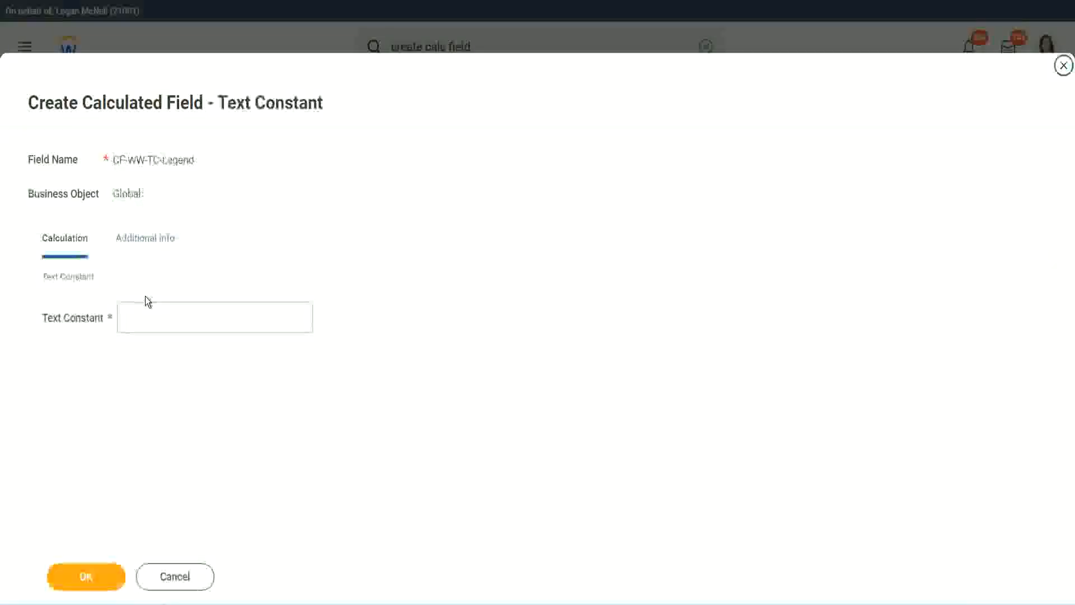
- Set the text constant to Legend and save the field as the fourth row's return value
{"action": "left_click", "coordinate": [139, 318]}
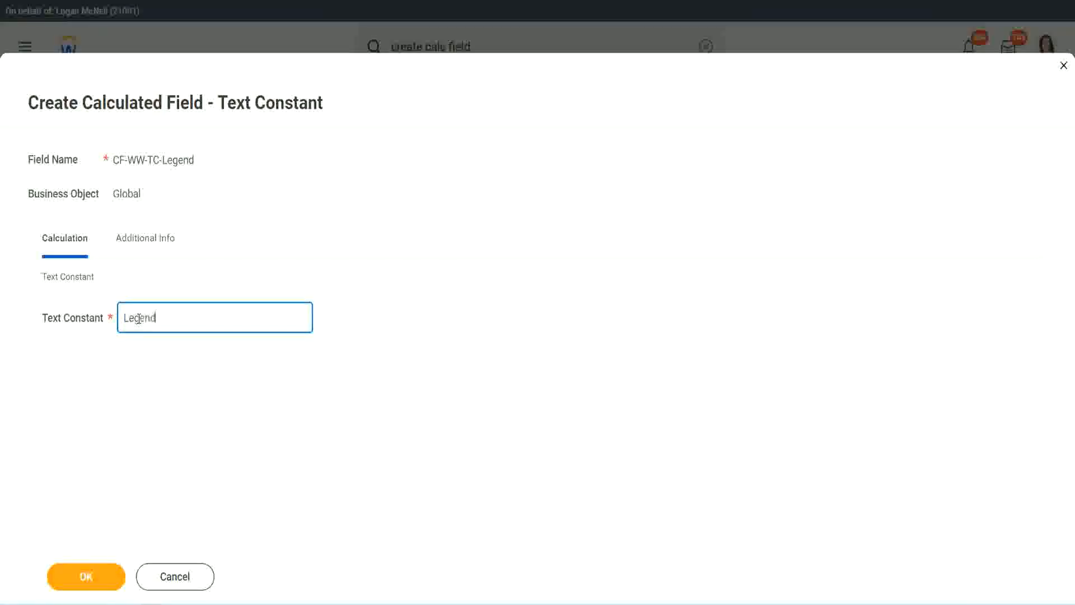
{"action": "left_click", "coordinate": [92, 578]}
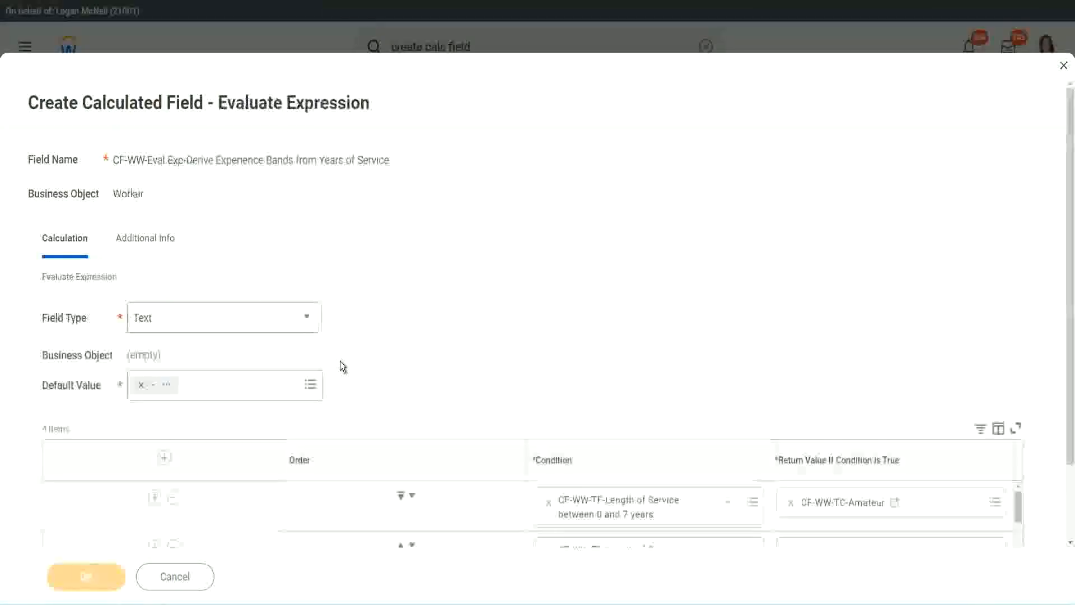
{"action": "scroll", "coordinate": [569, 297], "scroll_direction": "down", "scroll_amount": 3}
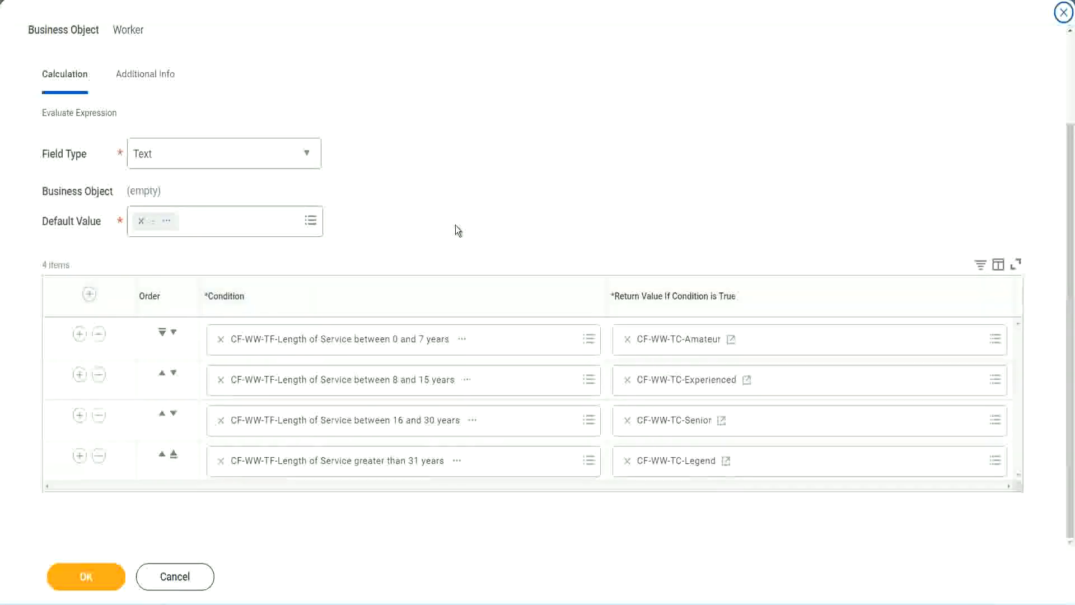
{"action": "scroll", "coordinate": [456, 227], "scroll_direction": "up", "scroll_amount": 2}
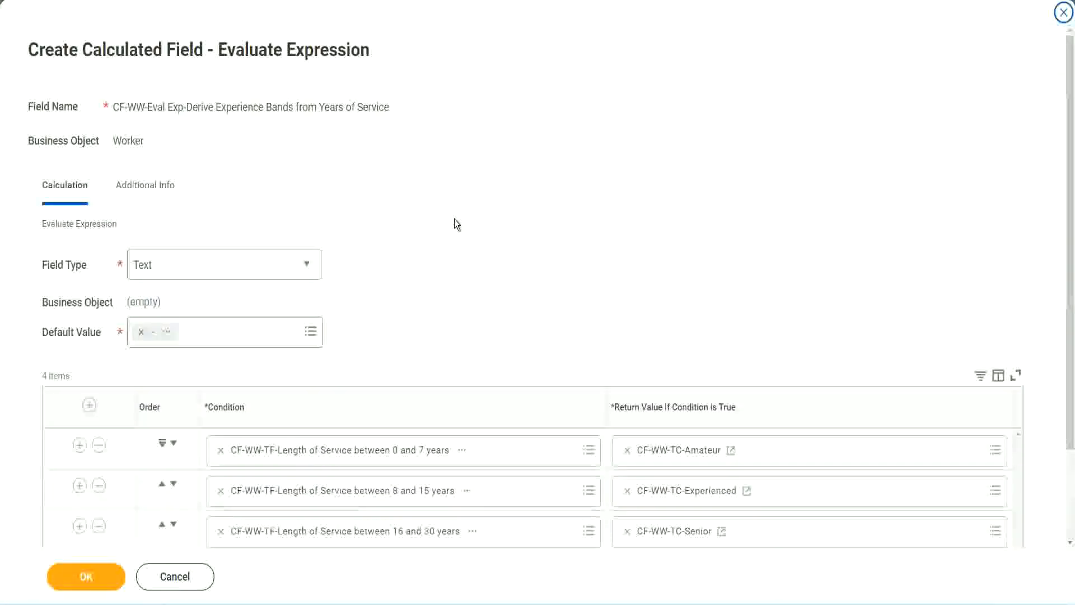
{"action": "scroll", "coordinate": [455, 219], "scroll_direction": "down", "scroll_amount": 2}
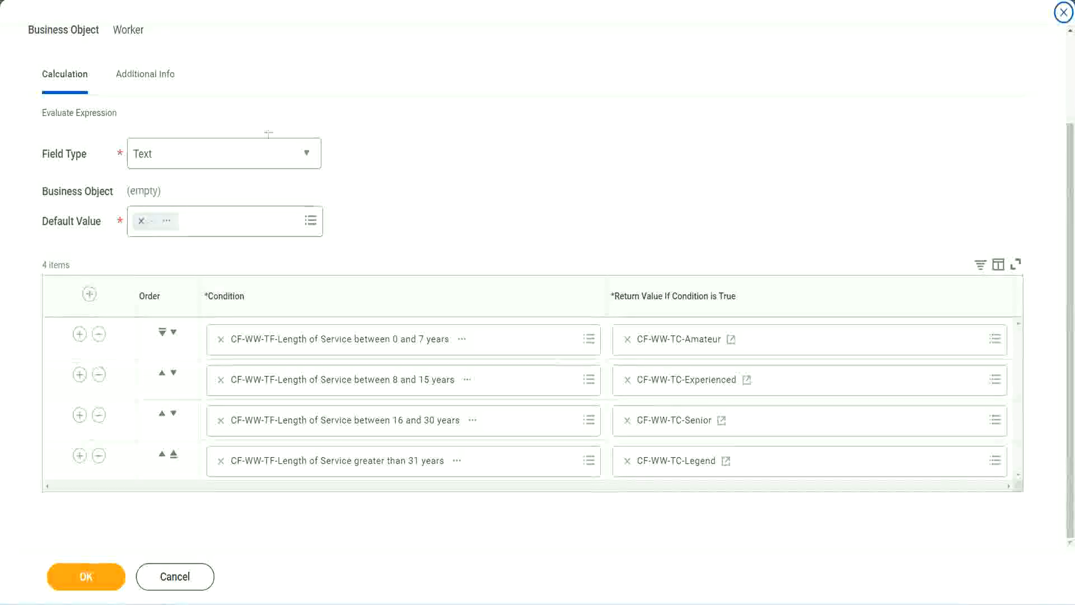
{"action": "left_click_drag", "start_coordinate": [688, 159], "coordinate": [697, 263]}
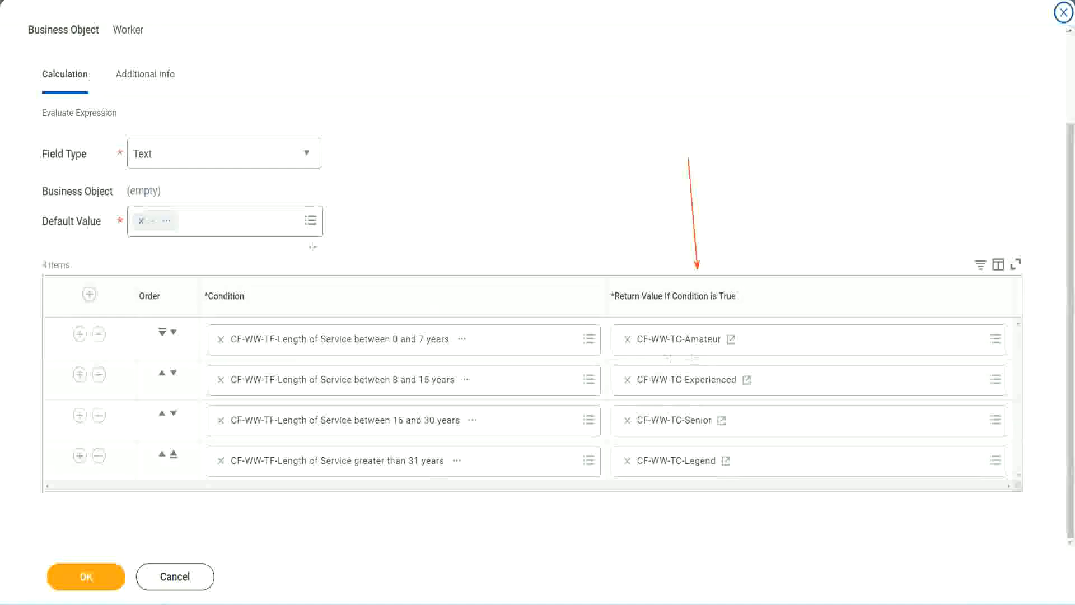
{"action": "left_click_drag", "start_coordinate": [133, 96], "coordinate": [138, 136]}
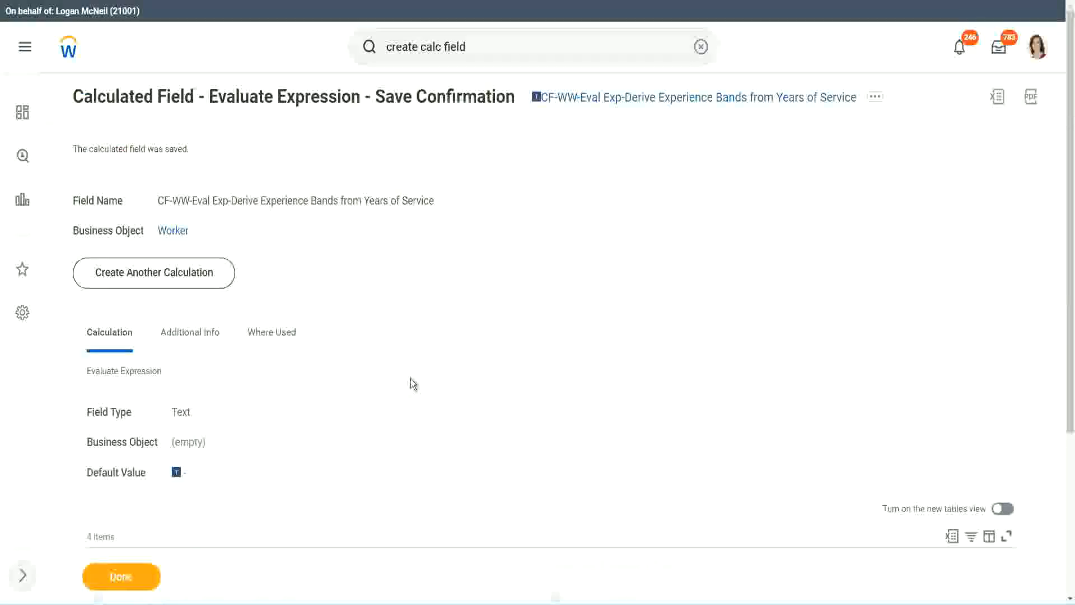
- Check the conditions and return values of the saved Evaluate Expression field and copy its name as text
{"action": "scroll", "coordinate": [411, 374], "scroll_direction": "down", "scroll_amount": 4}
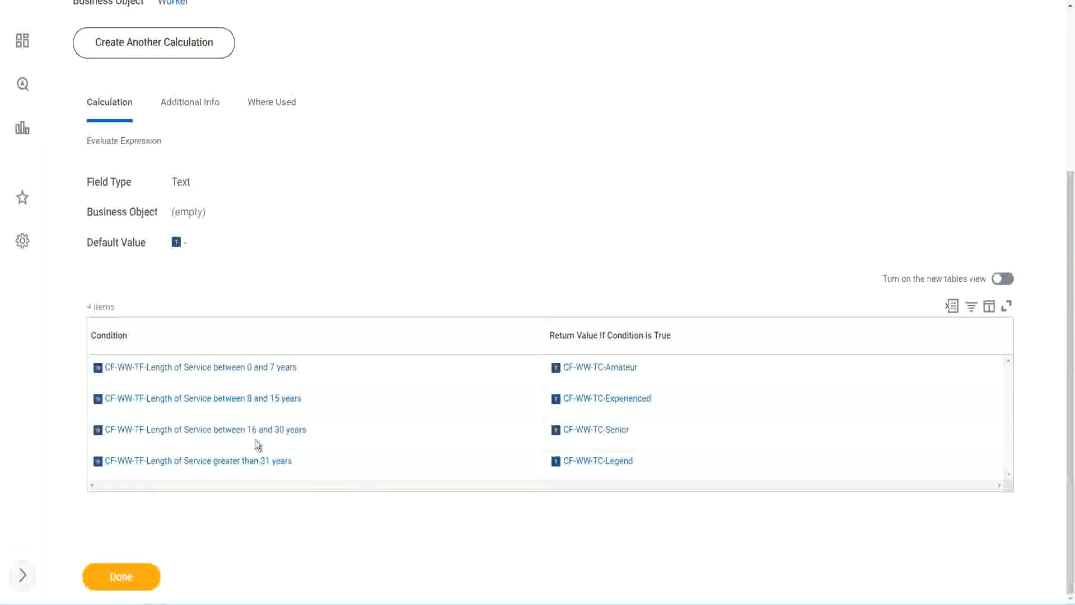
{"action": "scroll", "coordinate": [300, 336], "scroll_direction": "up", "scroll_amount": 4}
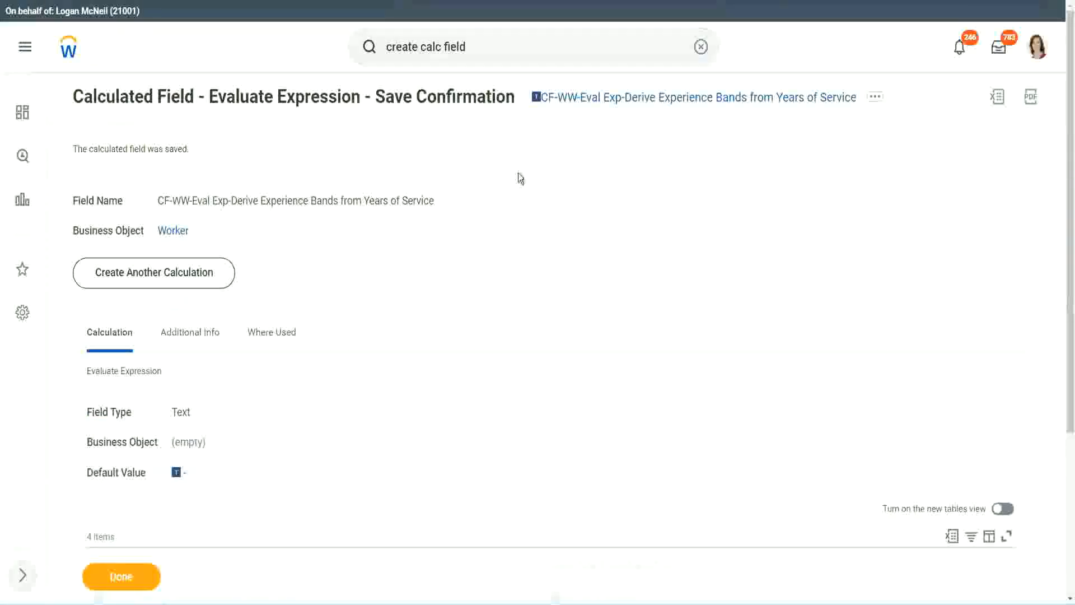
{"action": "right_click", "coordinate": [631, 106]}
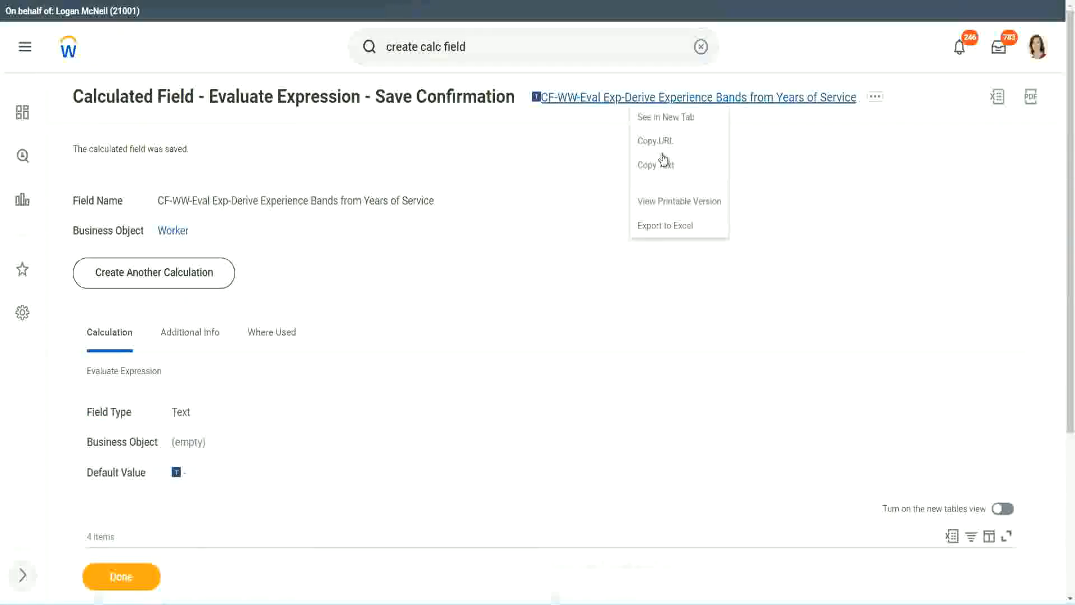
{"action": "left_click", "coordinate": [661, 171]}
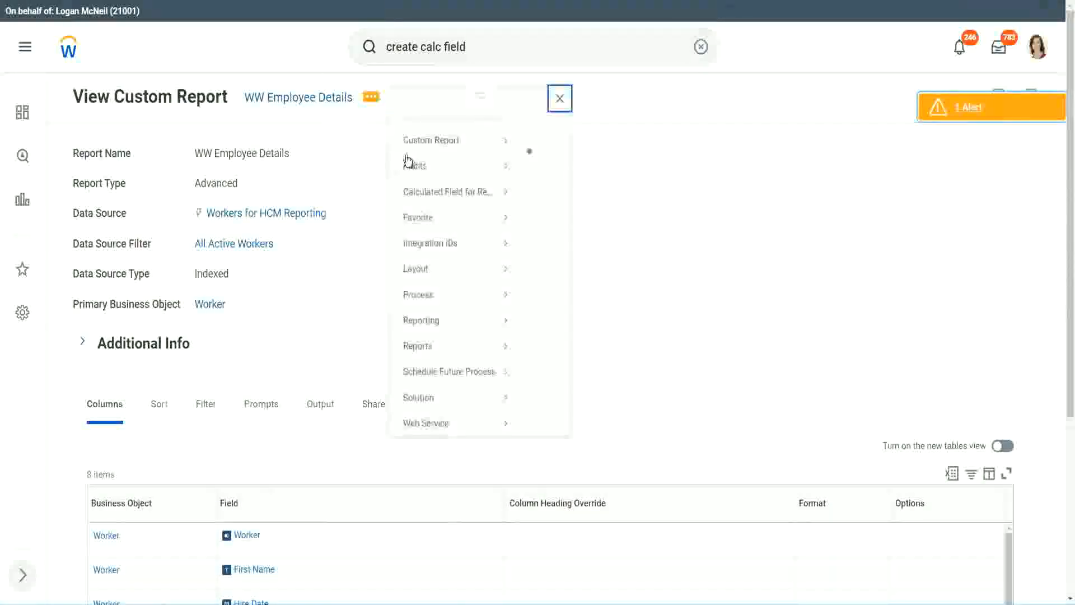
- Open the WW Employee Details custom report for editing
{"action": "mouse_move", "coordinate": [437, 159]}
{"action": "left_click", "coordinate": [541, 159]}
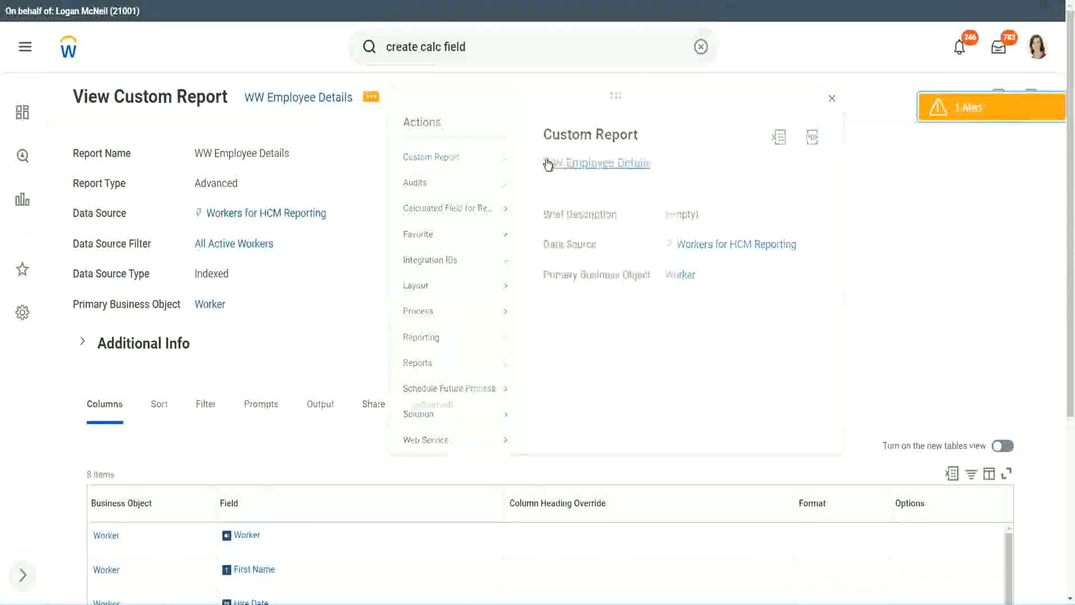
{"action": "scroll", "coordinate": [391, 240], "scroll_direction": "down", "scroll_amount": 2}
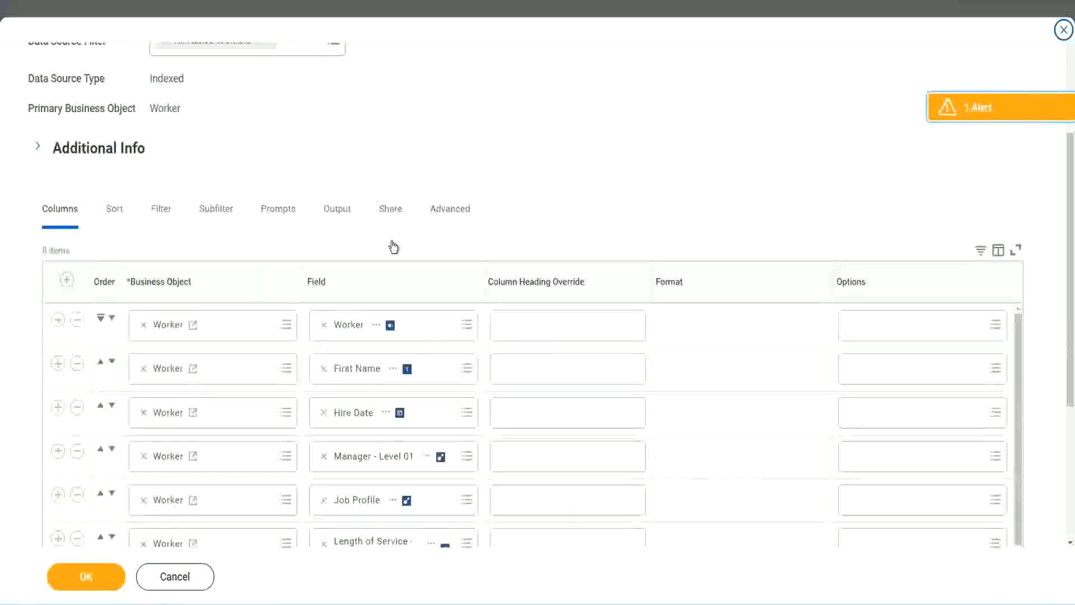
{"action": "scroll", "coordinate": [391, 247], "scroll_direction": "down", "scroll_amount": 2}
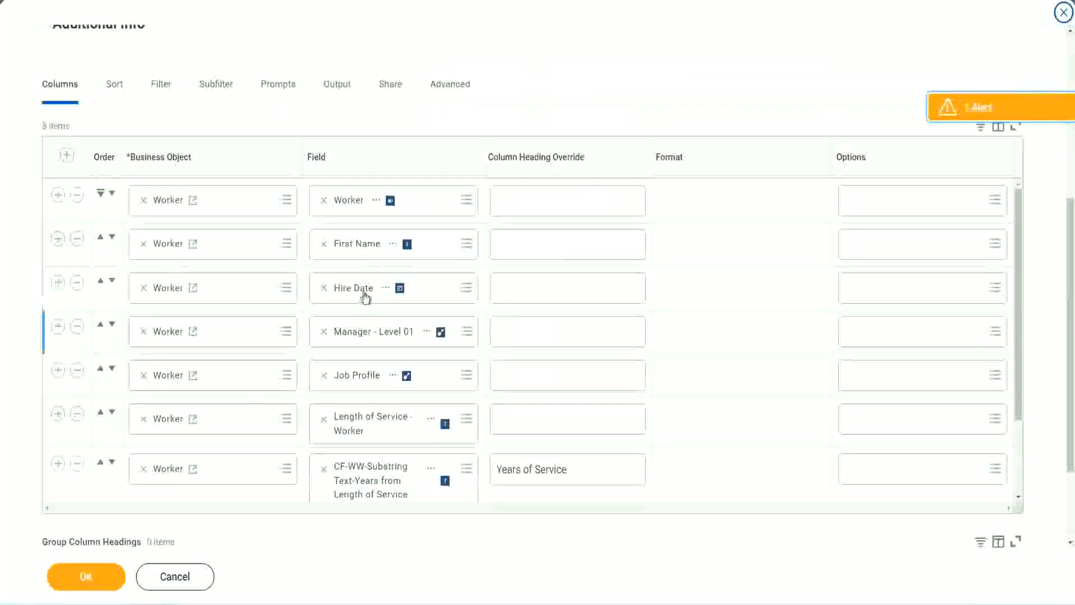
- Add a Worker column row at the end of the report's columns and remove the Years of Service substring column
{"action": "left_click", "coordinate": [58, 464]}
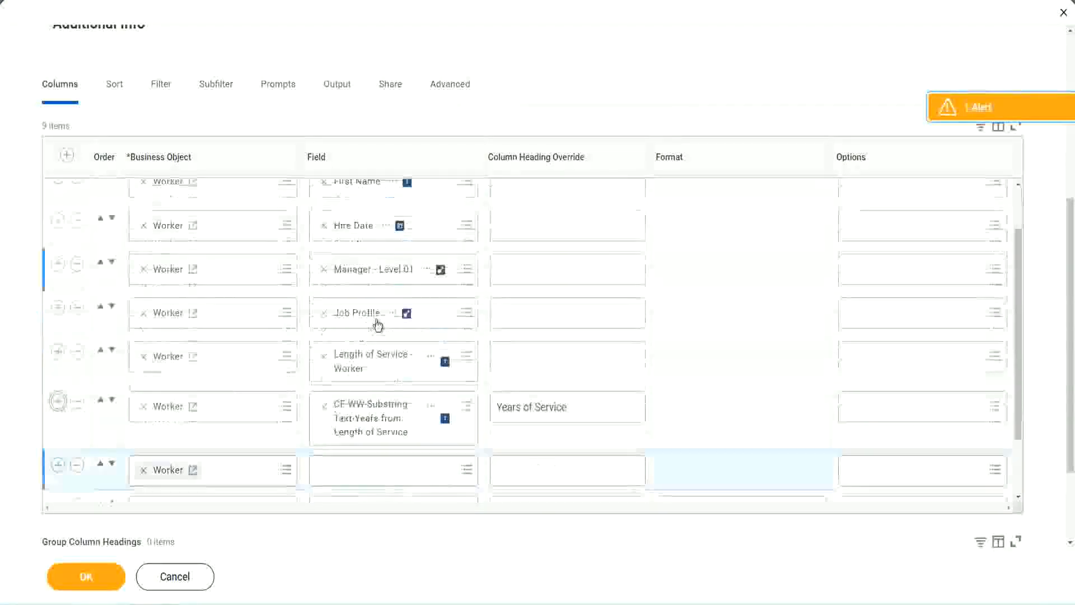
{"action": "scroll", "coordinate": [537, 370], "scroll_direction": "down", "scroll_amount": 3}
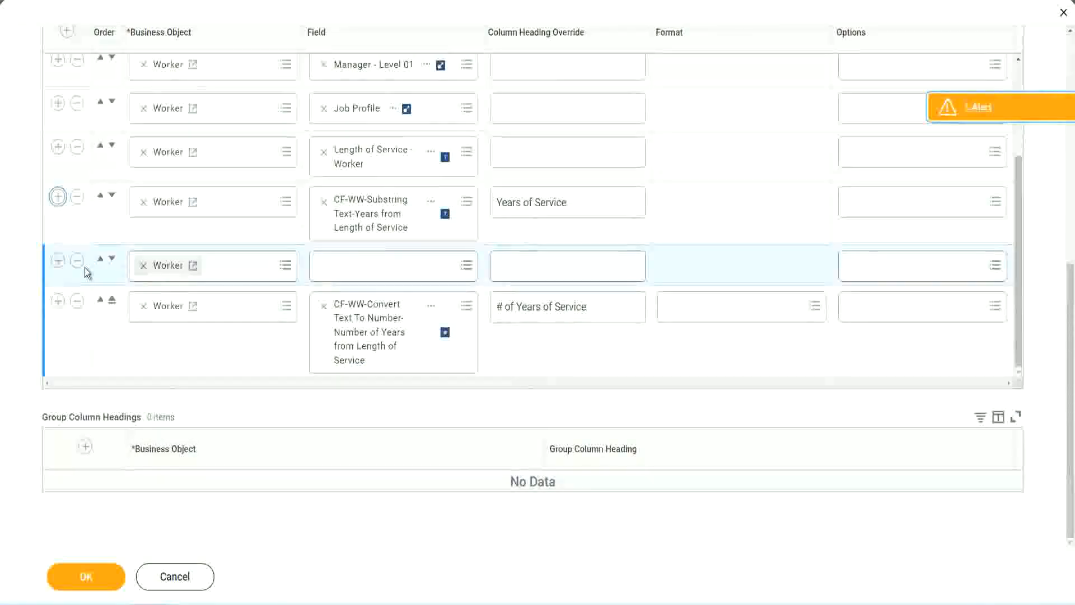
{"action": "left_click", "coordinate": [112, 260]}
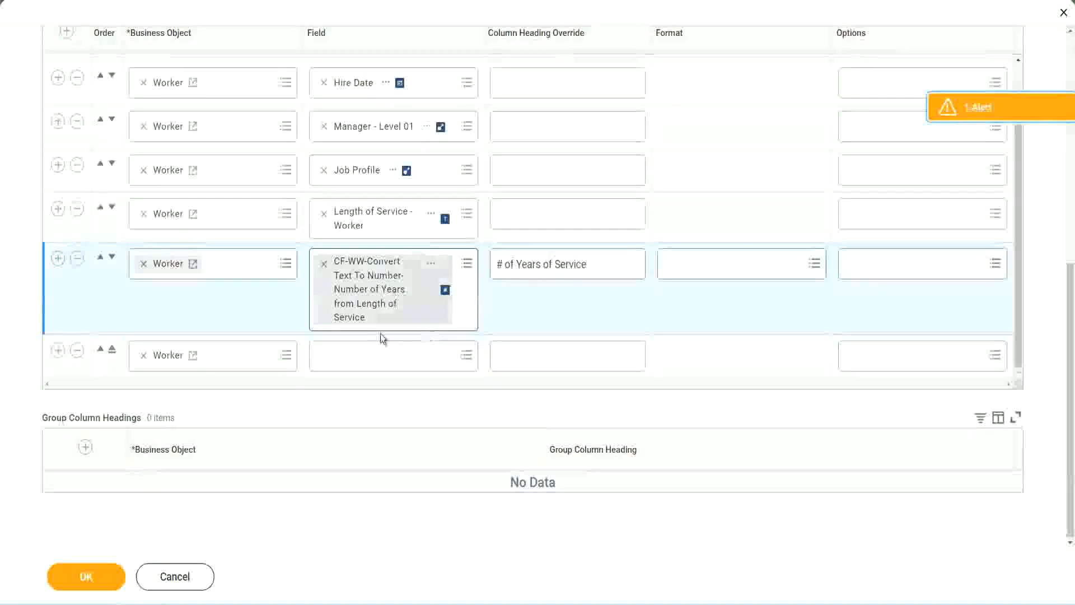
- Set the new column's field to CF-WW-Eval Exp-Derive Experience Bands from Years of Service and its heading override to Experience Bands
{"action": "left_click", "coordinate": [352, 359]}
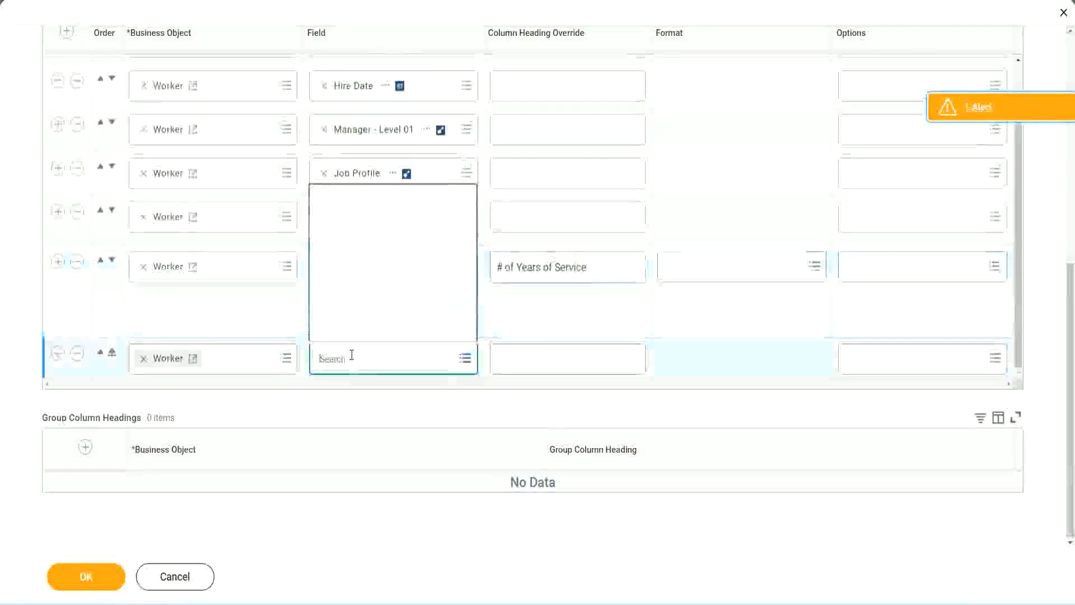
{"action": "key", "text": "ctrl+v"}
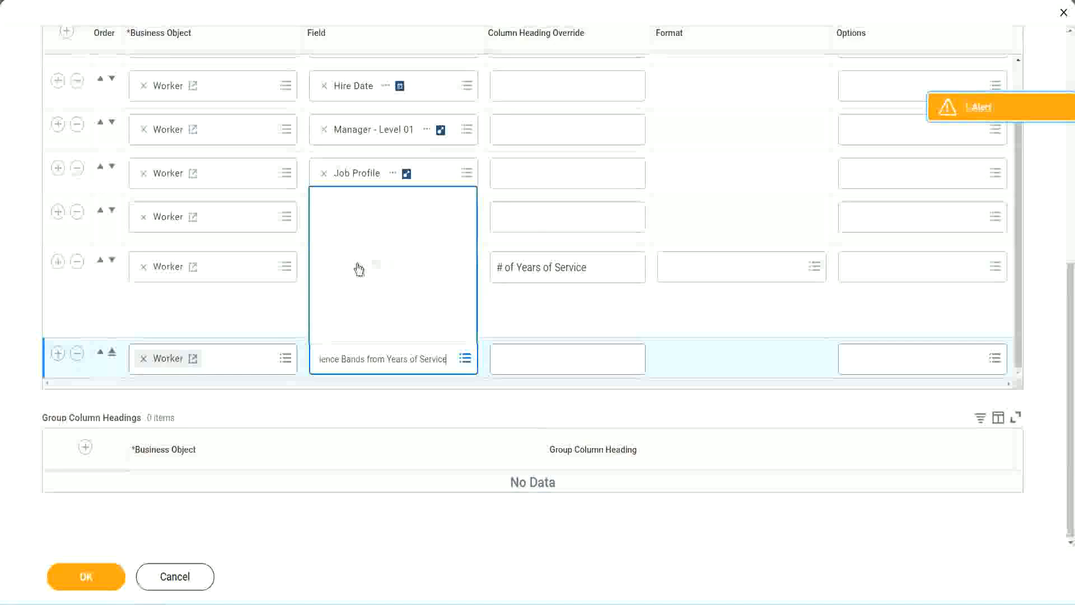
{"action": "left_click", "coordinate": [548, 322]}
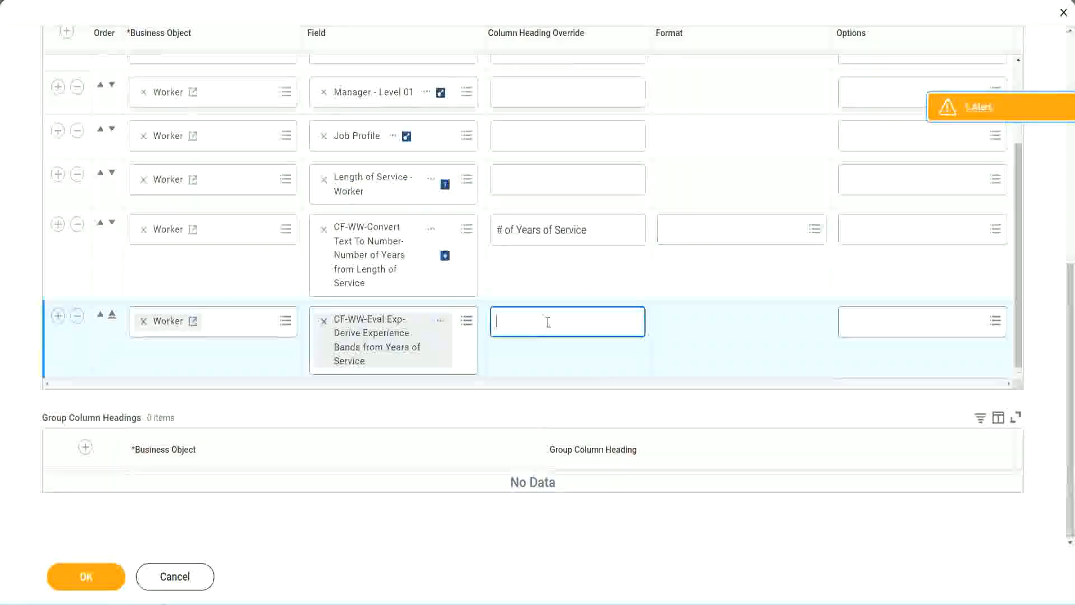
{"action": "type", "text": "Exper"}
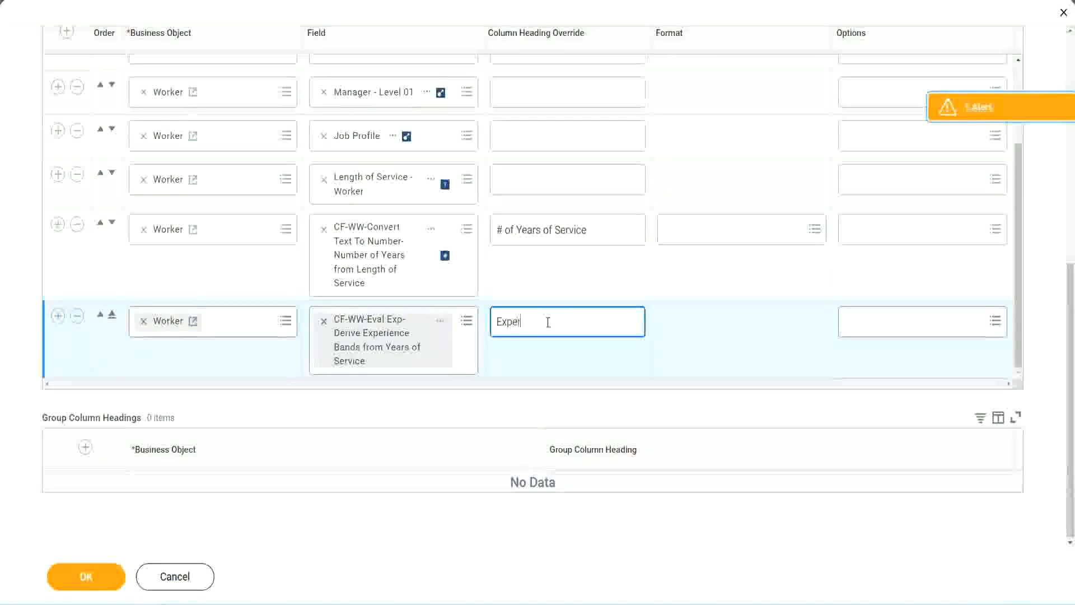
{"action": "type", "text": "ience B"}
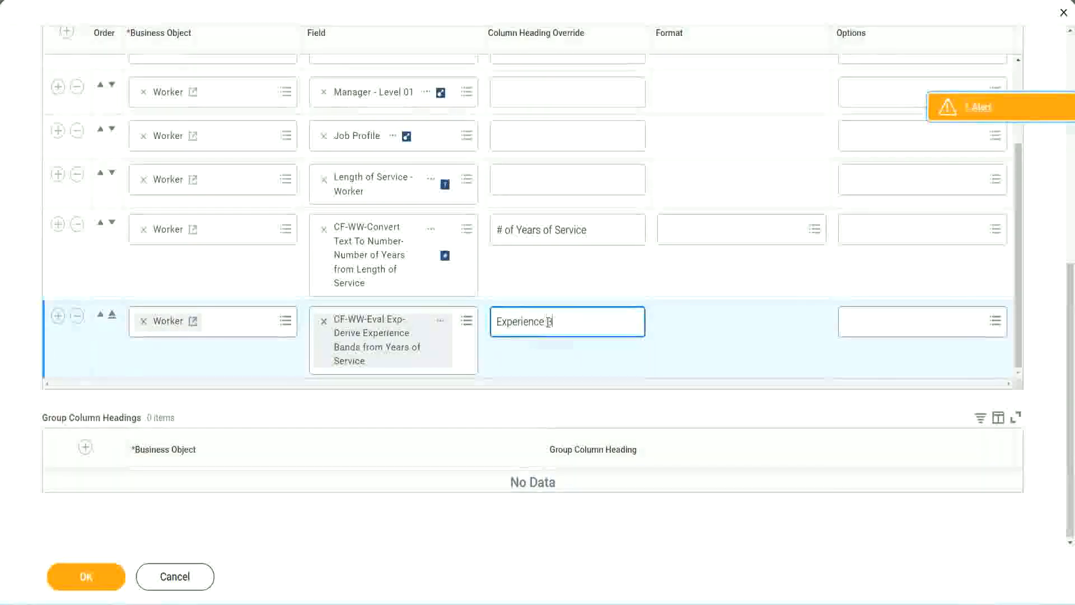
{"action": "type", "text": "ands"}
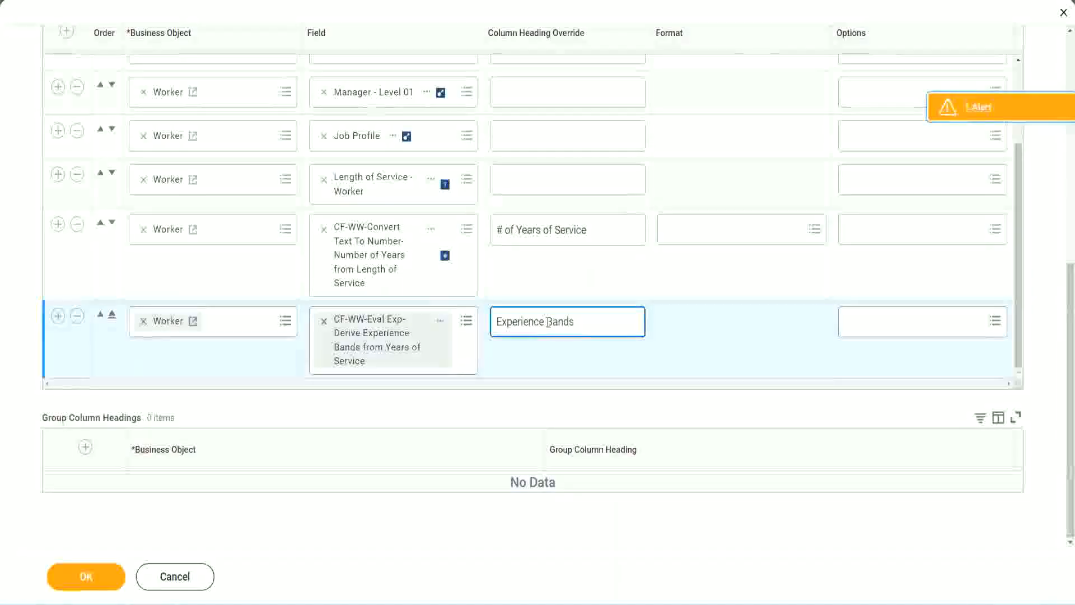
- Save the WW Employee Details report changes and run it with all worker type prompts left blank
{"action": "left_click", "coordinate": [103, 578]}
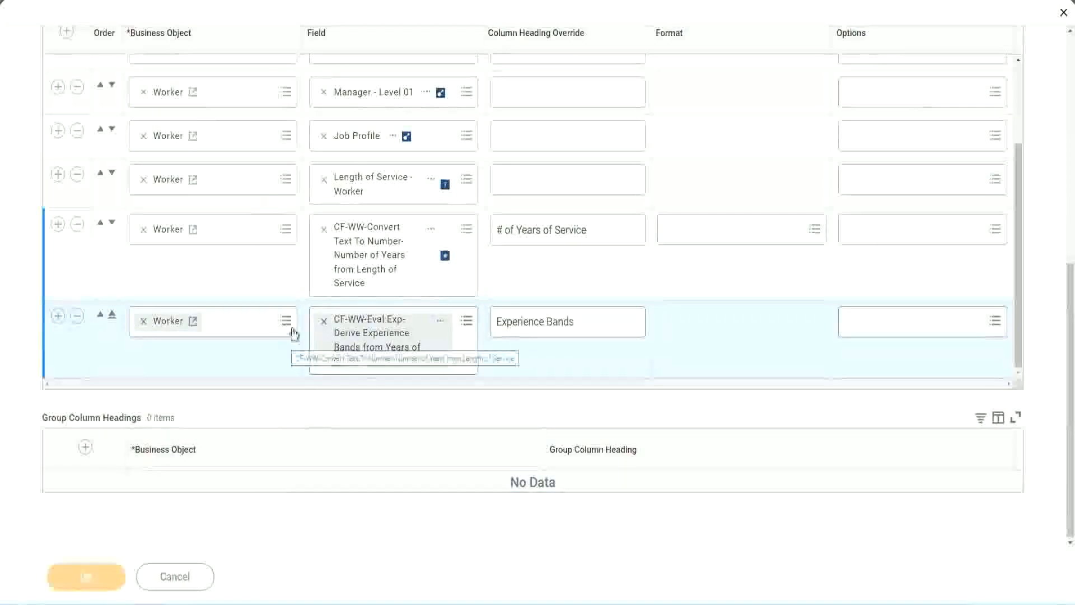
{"action": "scroll", "coordinate": [313, 402], "scroll_direction": "down", "scroll_amount": 5}
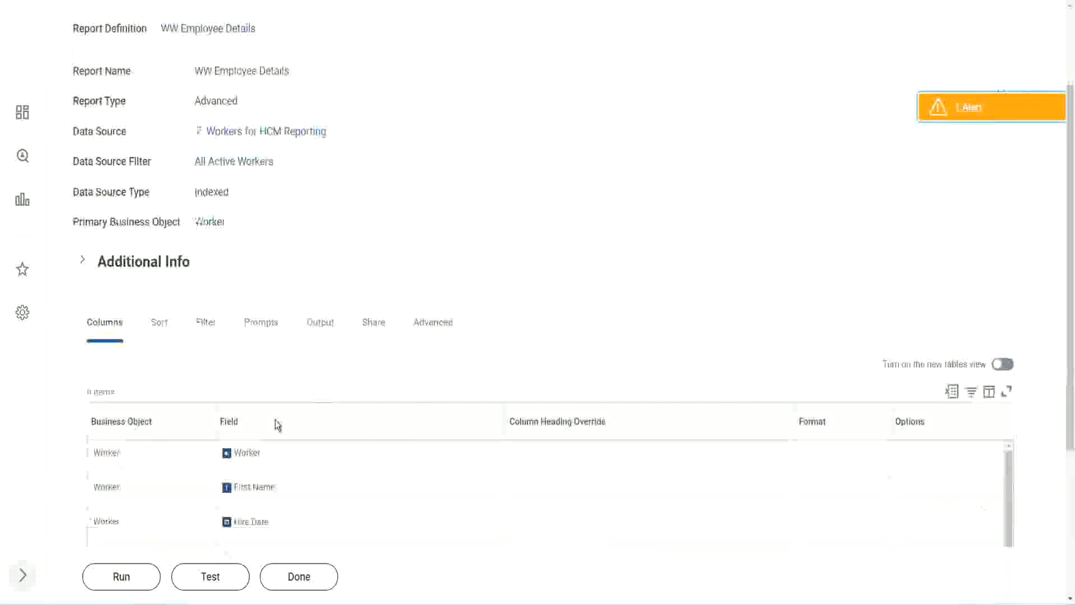
{"action": "left_click", "coordinate": [120, 576]}
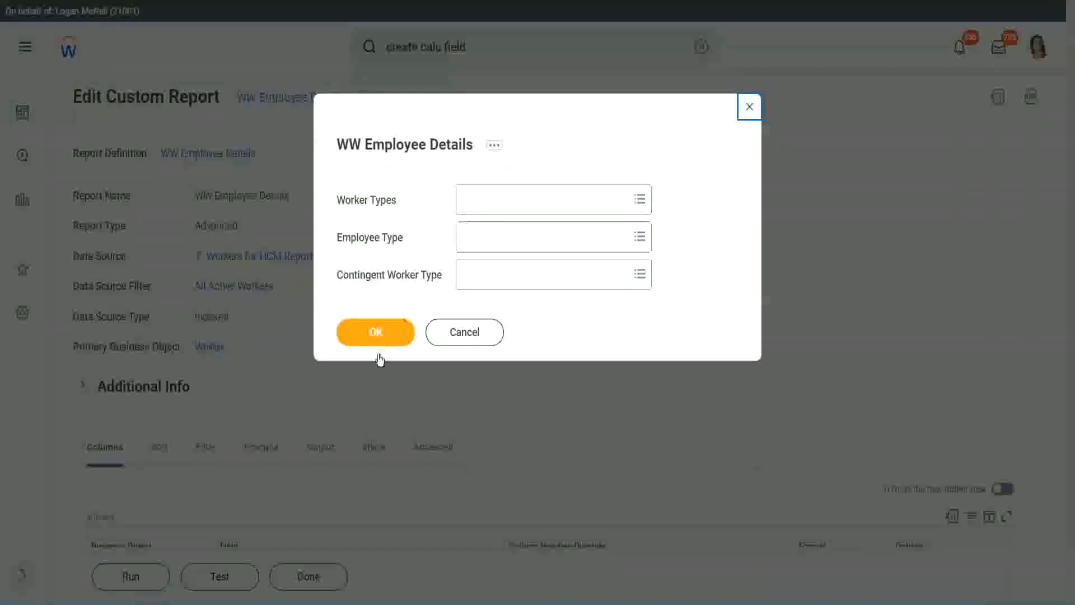
{"action": "left_click", "coordinate": [397, 326]}
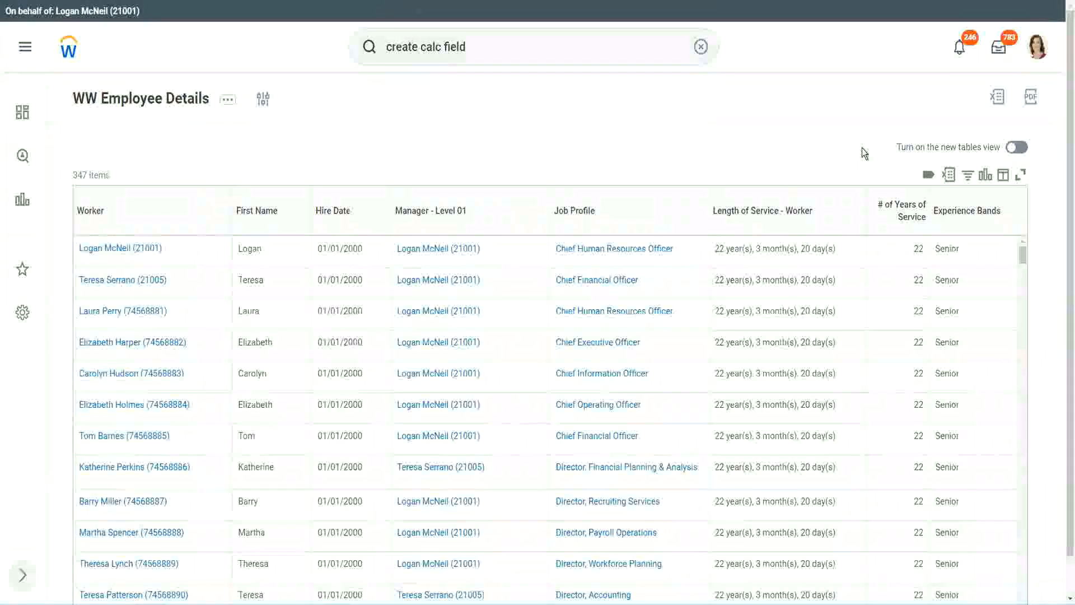
- Compare the first worker's years of service and experience band with the 16 - 30 years Senior rule in the Notepad++ notes
{"action": "scroll", "coordinate": [862, 150], "scroll_direction": "down", "scroll_amount": 1}
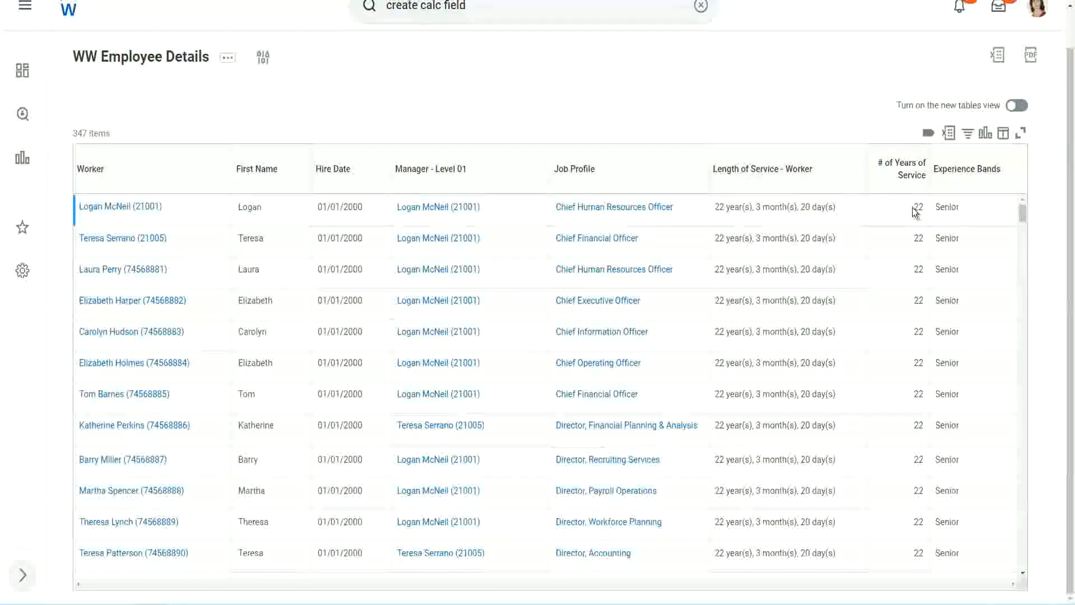
{"action": "left_click_drag", "start_coordinate": [914, 209], "coordinate": [928, 211]}
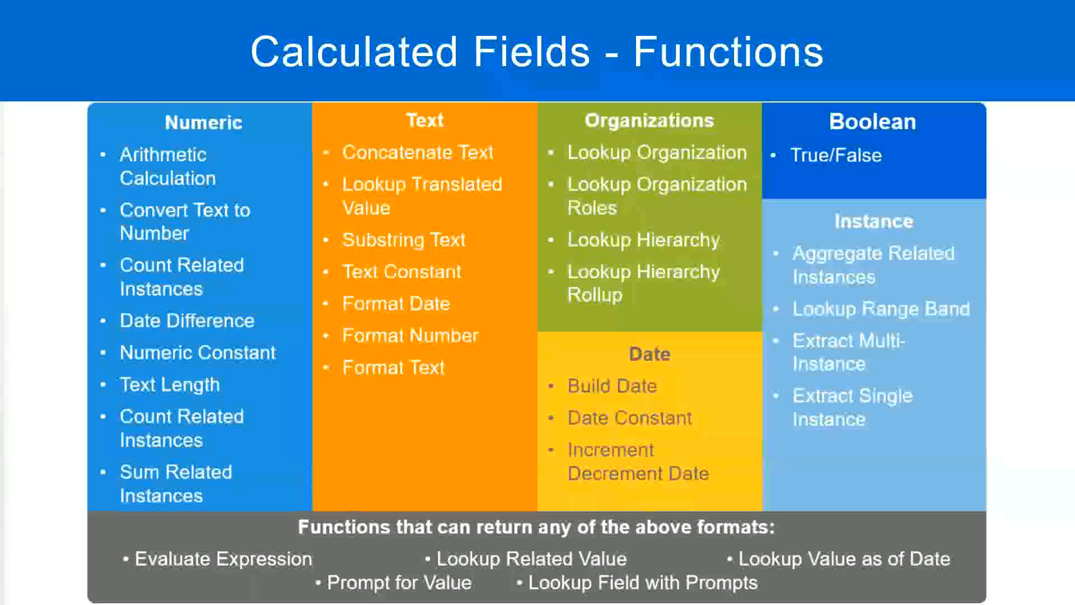
{"action": "key", "text": "alt+Tab"}
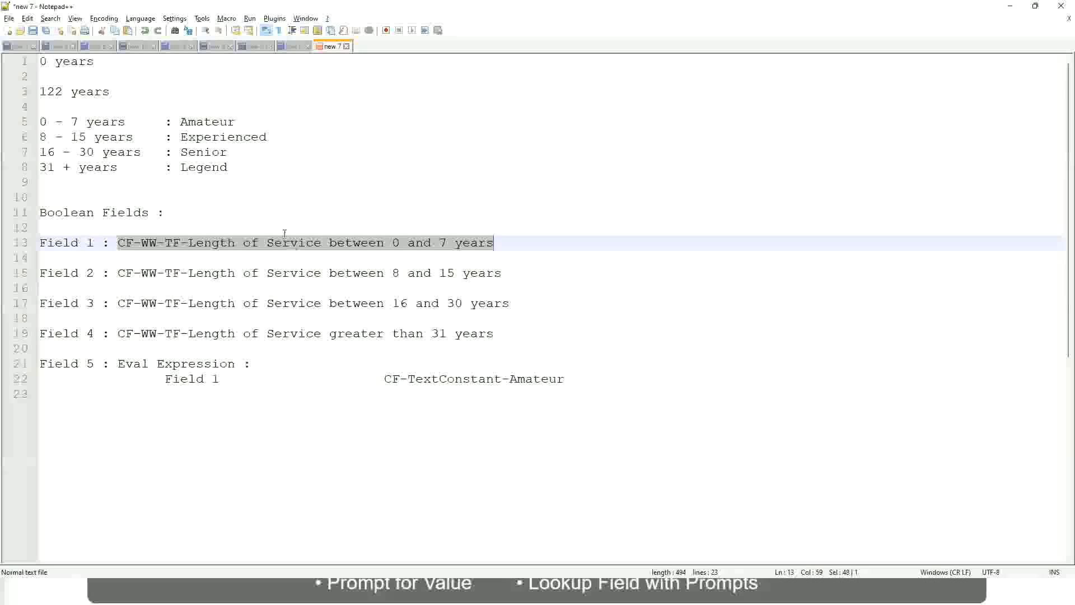
{"action": "left_click", "coordinate": [227, 197]}
{"action": "left_click", "coordinate": [187, 150]}
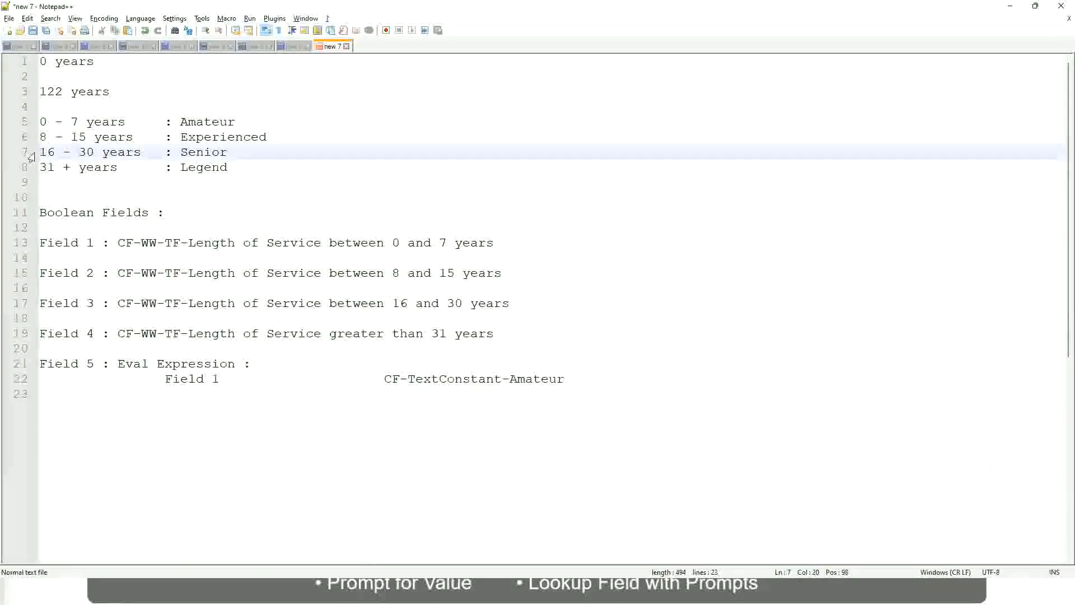
{"action": "left_click_drag", "start_coordinate": [39, 153], "coordinate": [103, 155]}
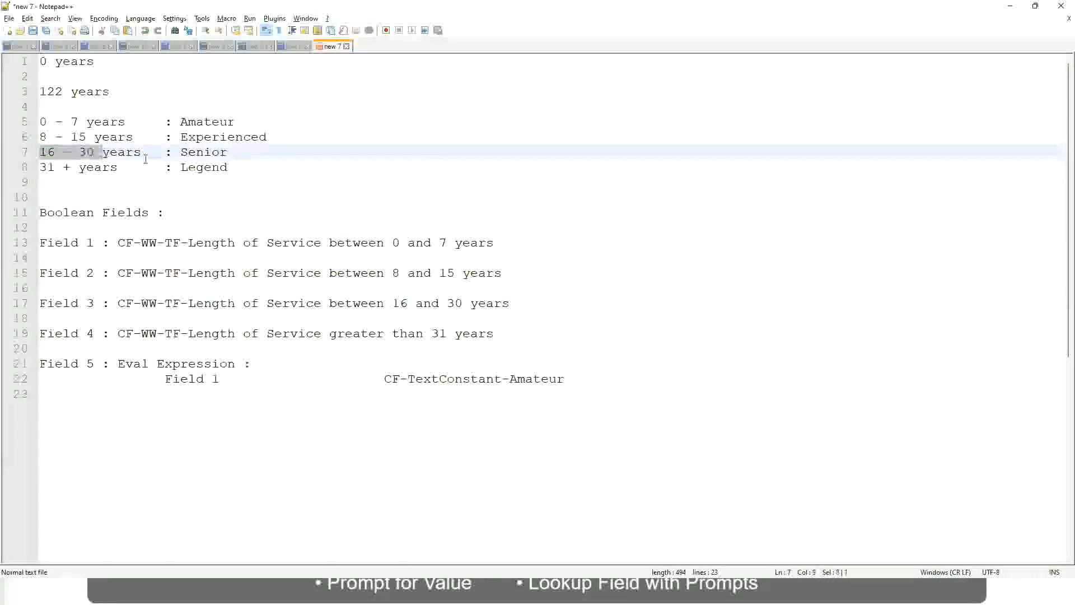
{"action": "double_click", "coordinate": [197, 154]}
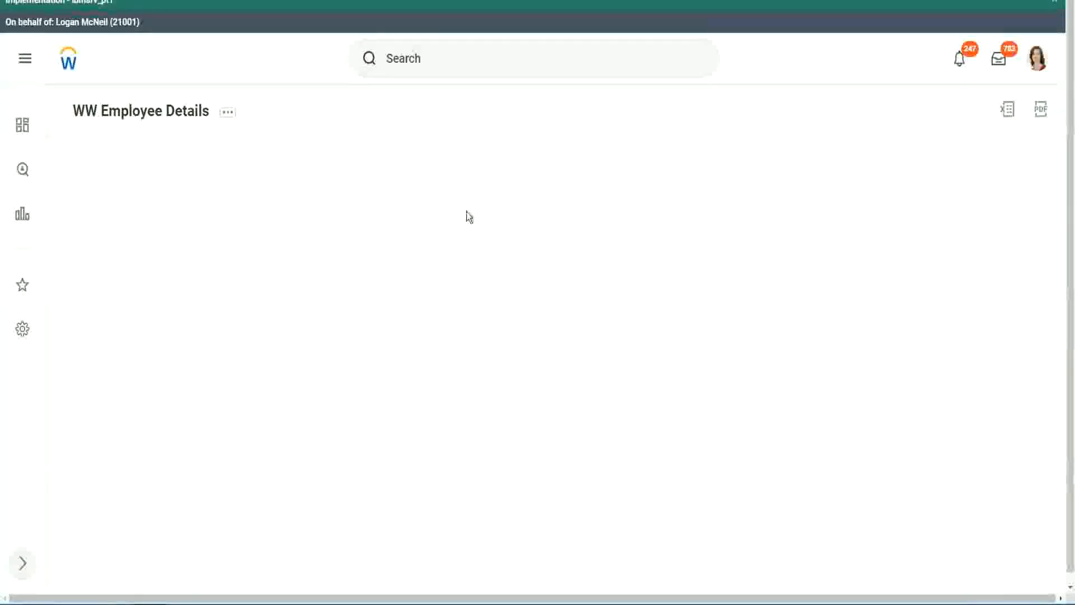
- Examine the years of service and Experience Bands columns down the WW Employee Details report in Workday
{"action": "scroll", "coordinate": [924, 339], "scroll_direction": "down", "scroll_amount": 3}
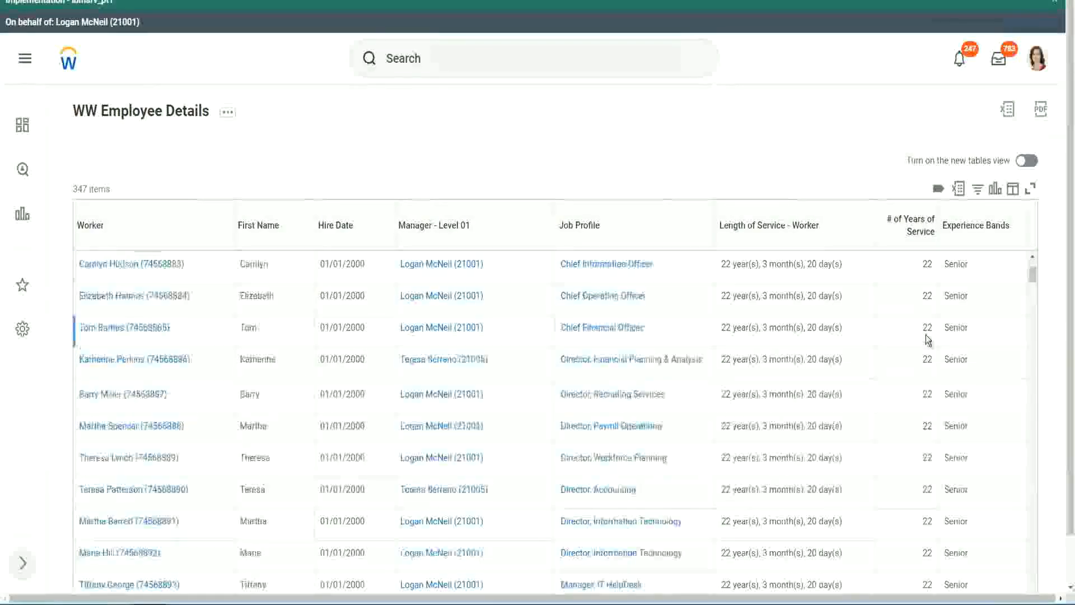
{"action": "scroll", "coordinate": [929, 341], "scroll_direction": "down", "scroll_amount": 8}
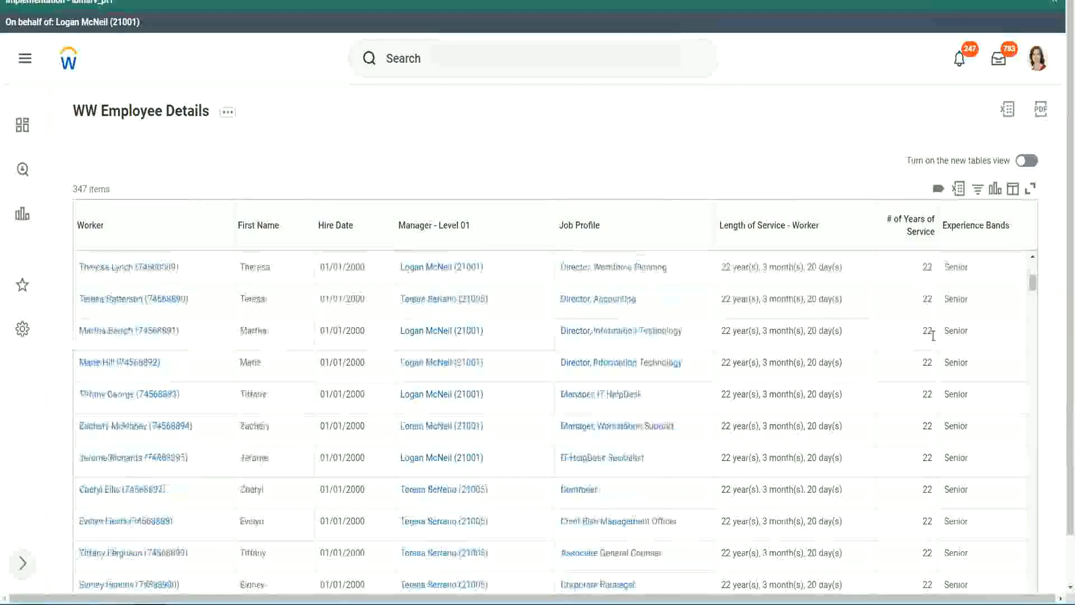
{"action": "scroll", "coordinate": [936, 370], "scroll_direction": "down", "scroll_amount": 8}
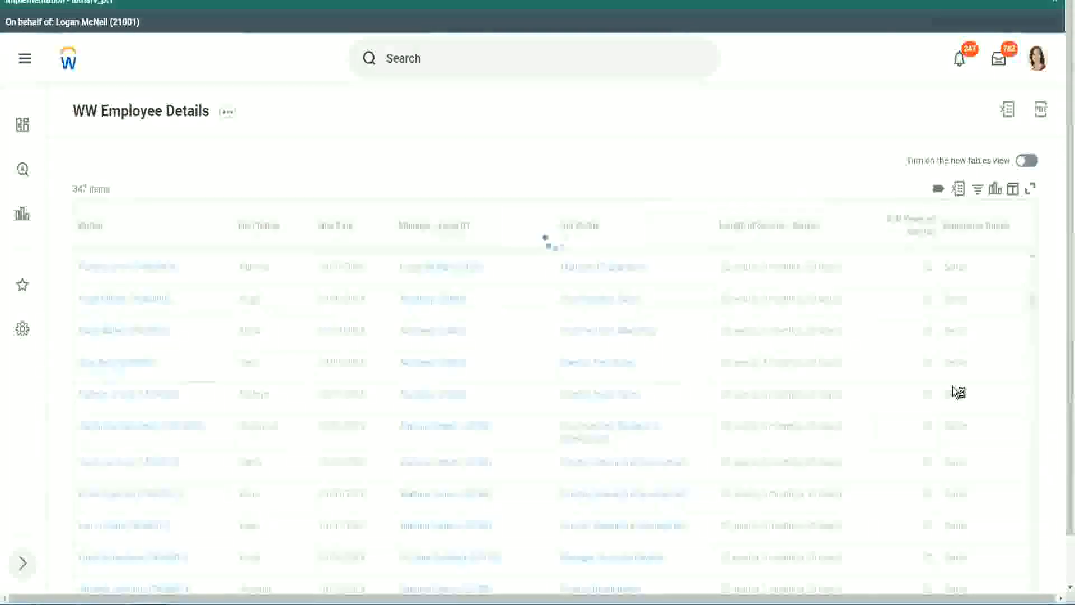
{"action": "scroll", "coordinate": [953, 386], "scroll_direction": "down", "scroll_amount": 1}
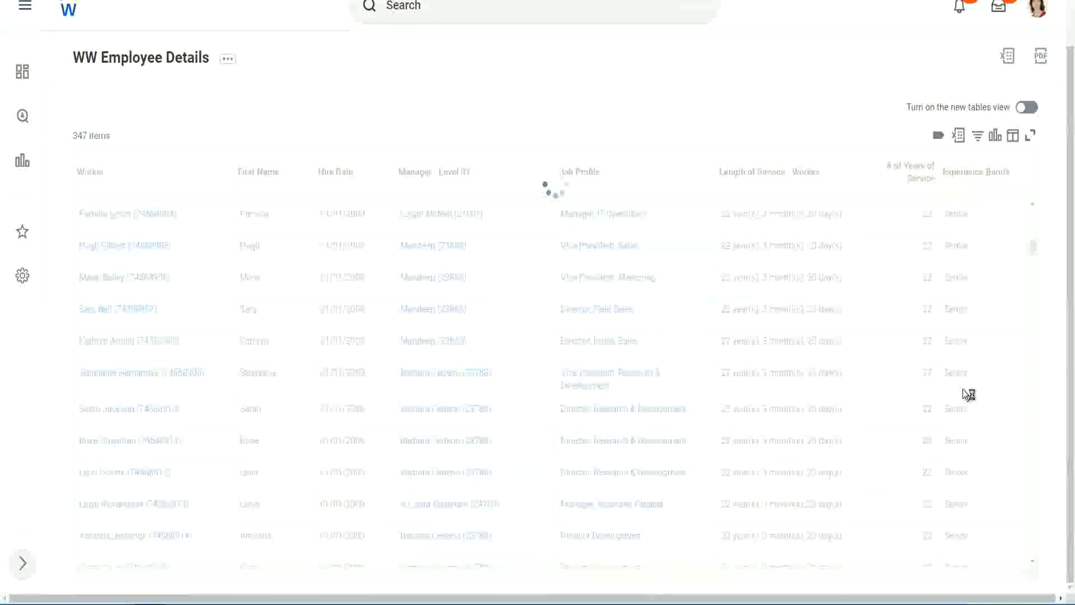
{"action": "scroll", "coordinate": [997, 316], "scroll_direction": "down", "scroll_amount": 5}
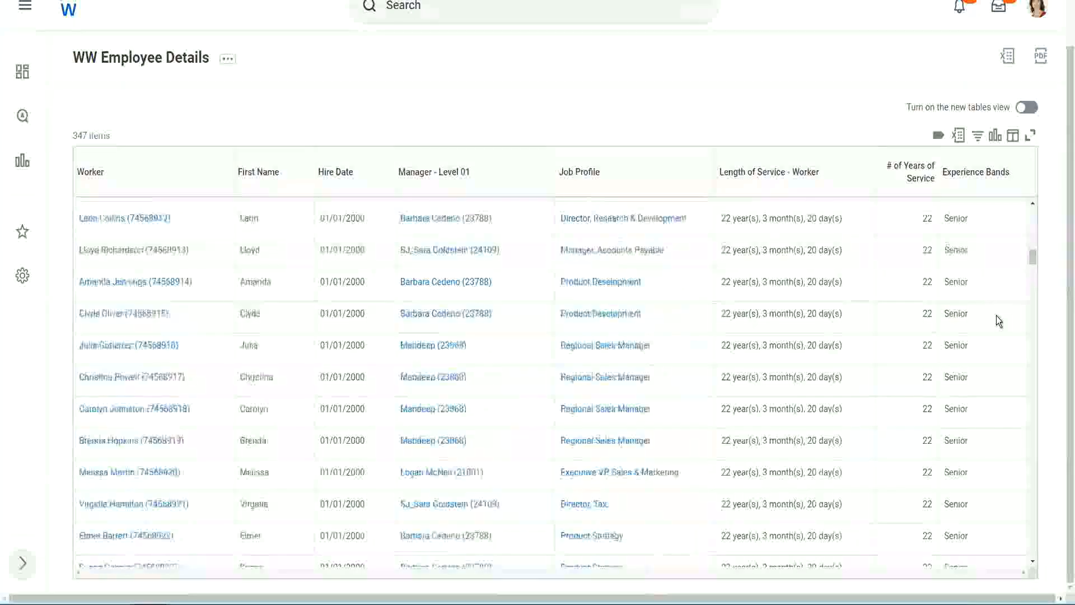
{"action": "scroll", "coordinate": [996, 316], "scroll_direction": "down", "scroll_amount": 3}
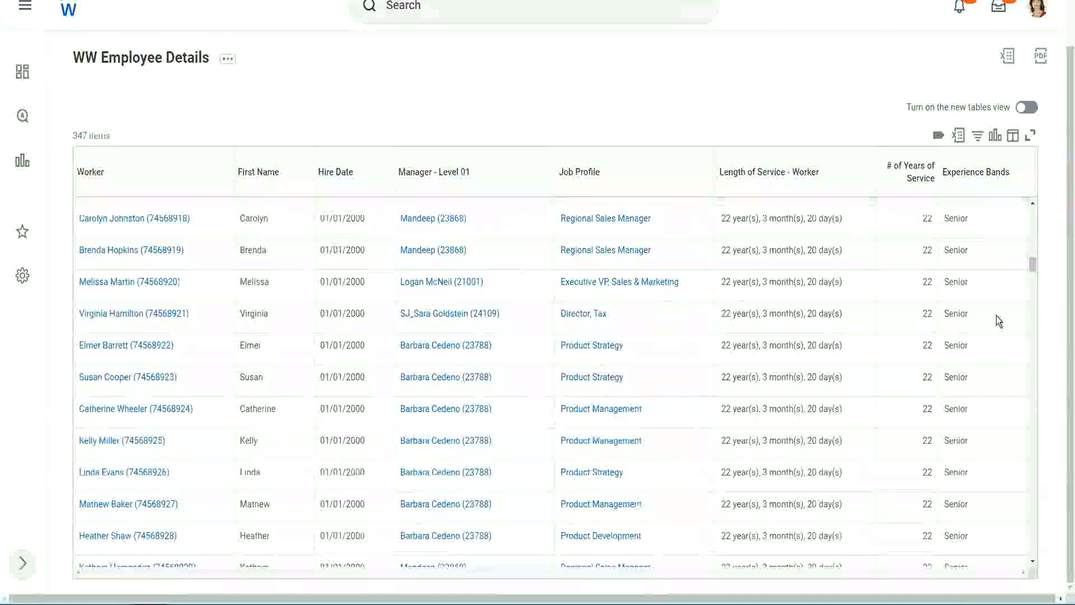
{"action": "scroll", "coordinate": [996, 315], "scroll_direction": "down", "scroll_amount": 6}
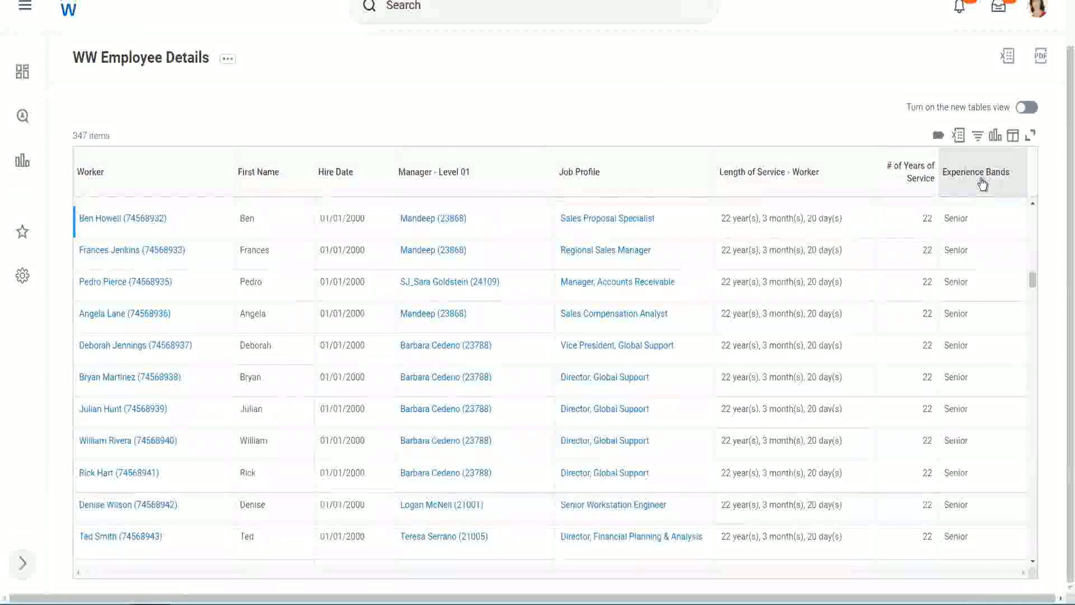
- Filter the Experience Bands column for values containing Amateur
{"action": "left_click", "coordinate": [981, 184]}
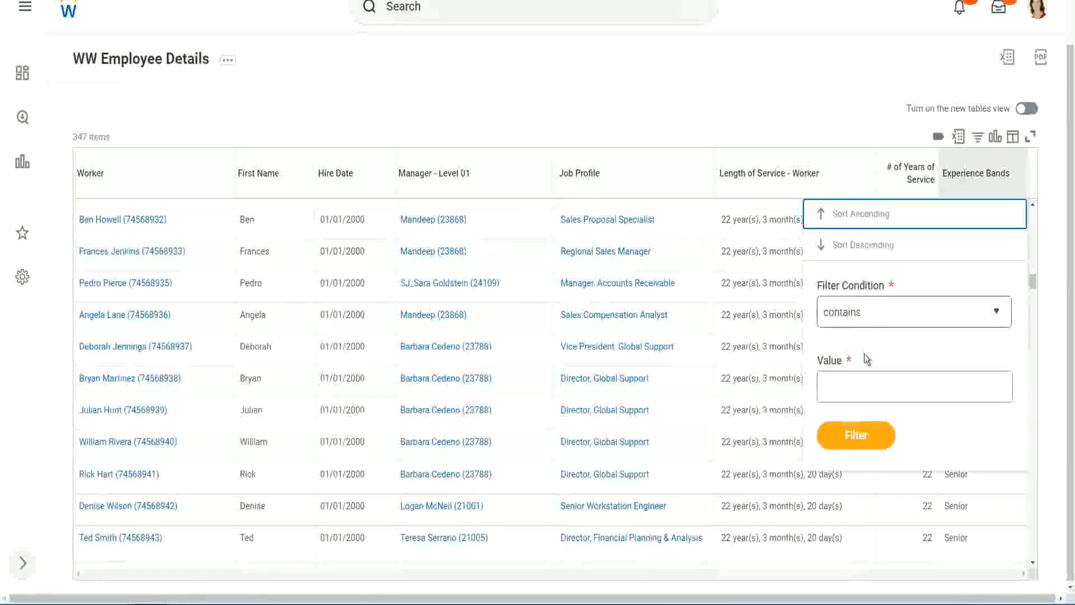
{"action": "left_click", "coordinate": [852, 376]}
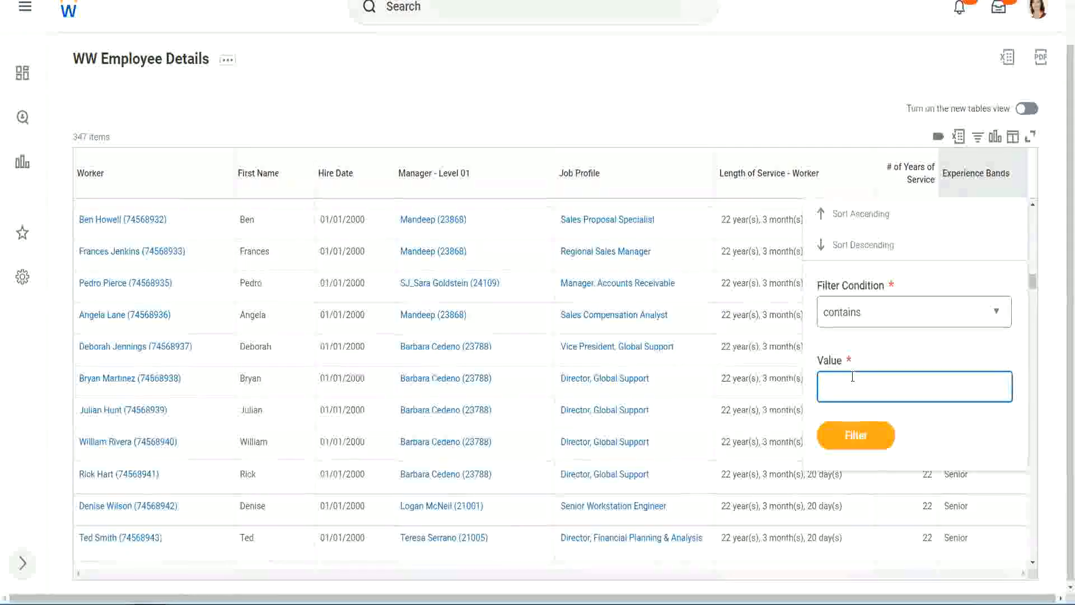
{"action": "type", "text": "Amate"}
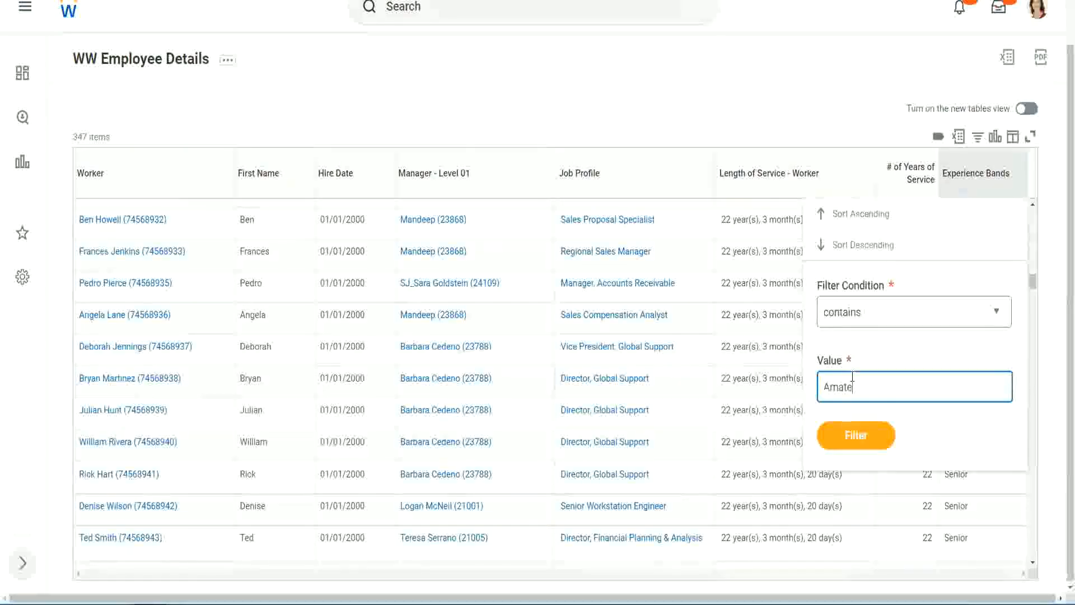
{"action": "type", "text": "ur"}
{"action": "left_click", "coordinate": [848, 443]}
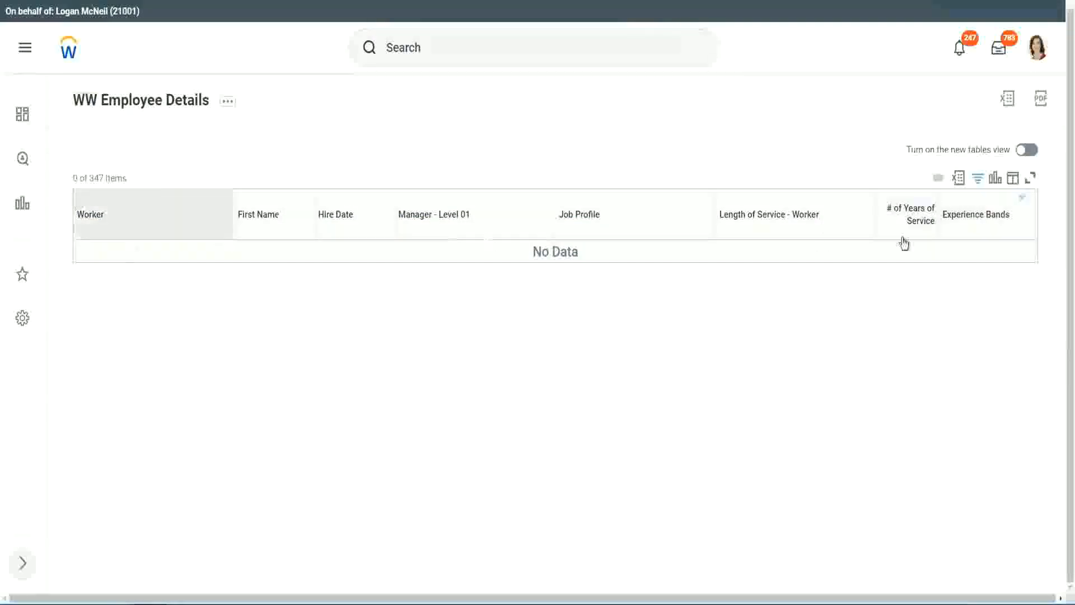
- Filter the Experience Bands column for Legend and examine the matching workers' hire dates and years of service
{"action": "left_click", "coordinate": [972, 217]}
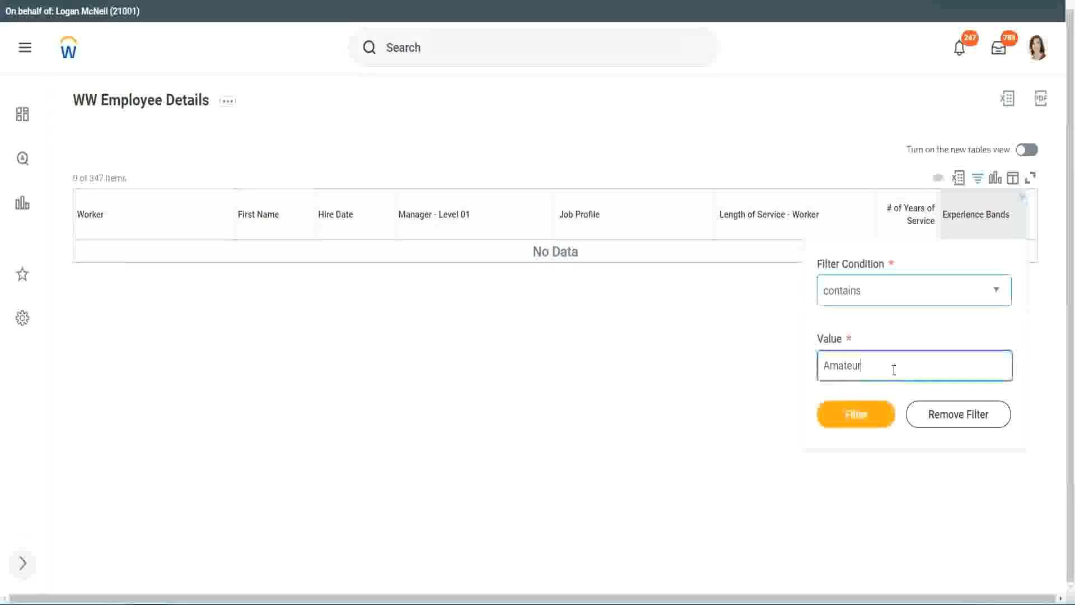
{"action": "left_click_drag", "start_coordinate": [865, 367], "coordinate": [768, 368]}
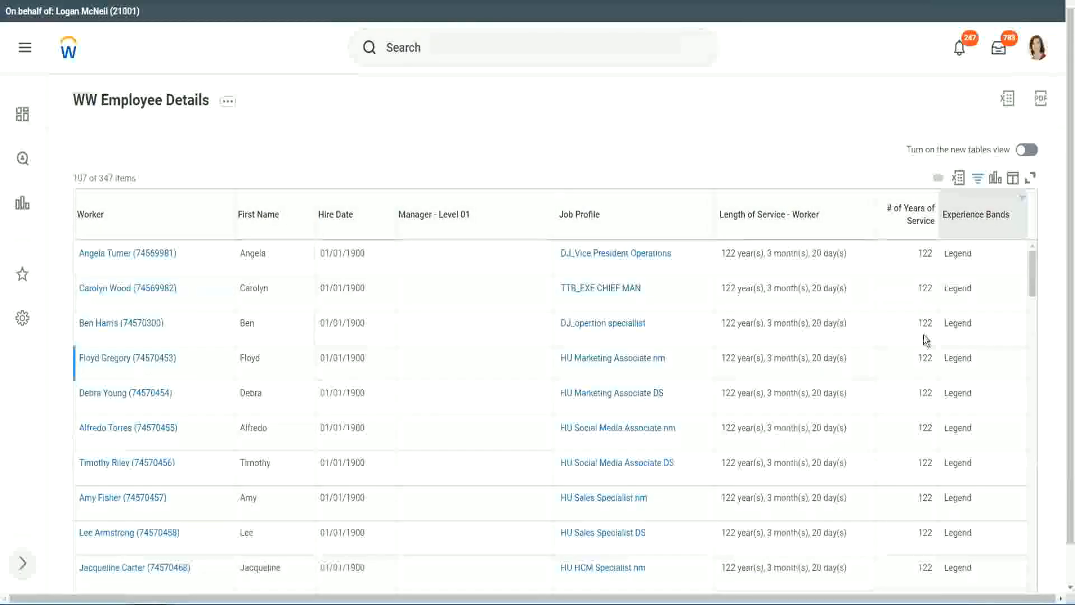
{"action": "scroll", "coordinate": [923, 334], "scroll_direction": "down", "scroll_amount": 15}
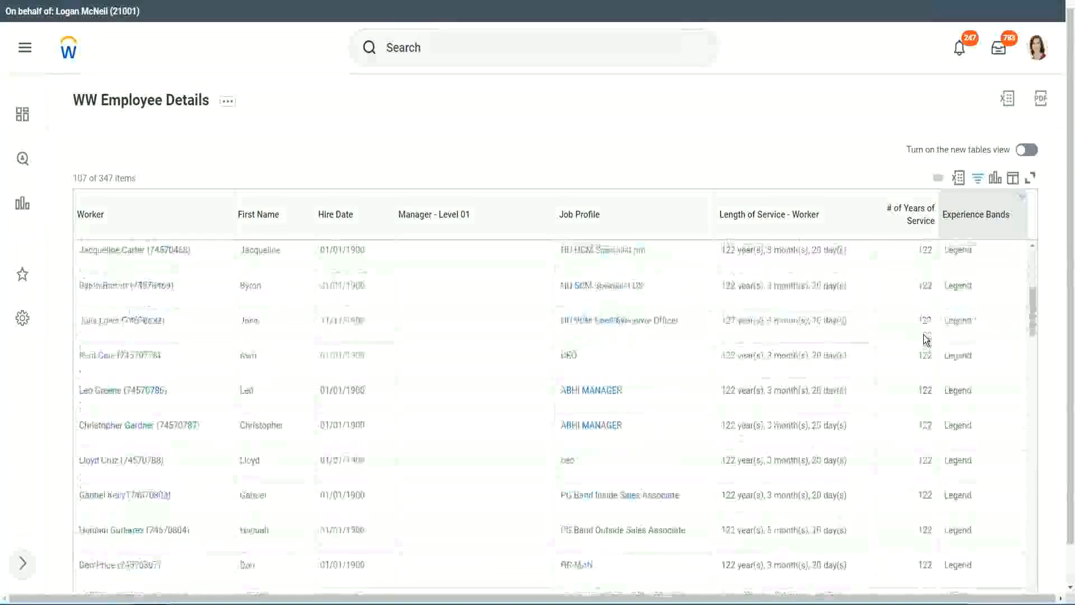
{"action": "scroll", "coordinate": [923, 335], "scroll_direction": "down", "scroll_amount": 3}
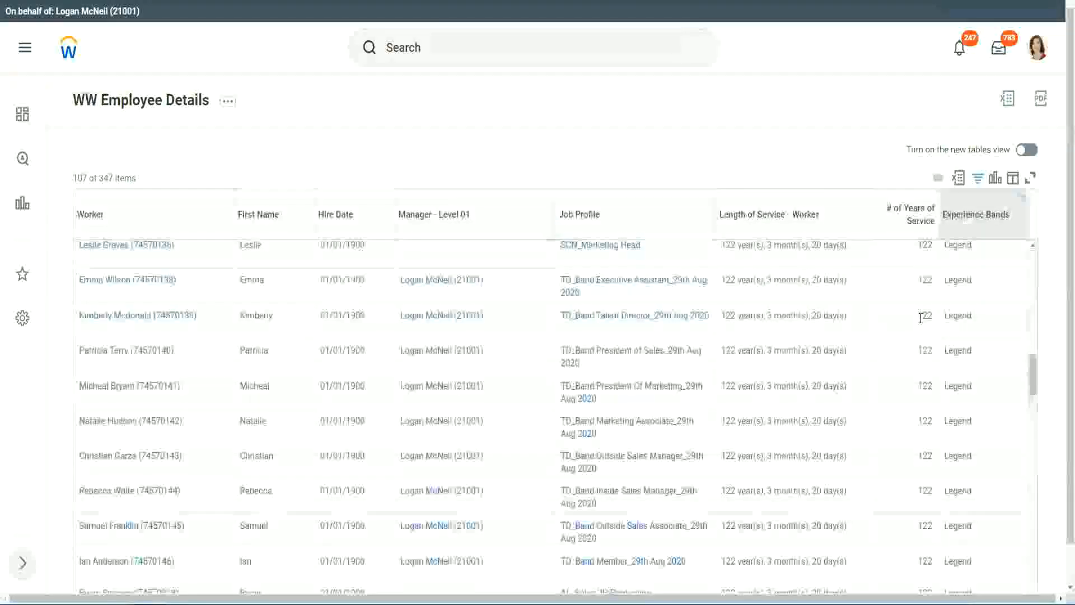
{"action": "scroll", "coordinate": [885, 322], "scroll_direction": "down", "scroll_amount": 10}
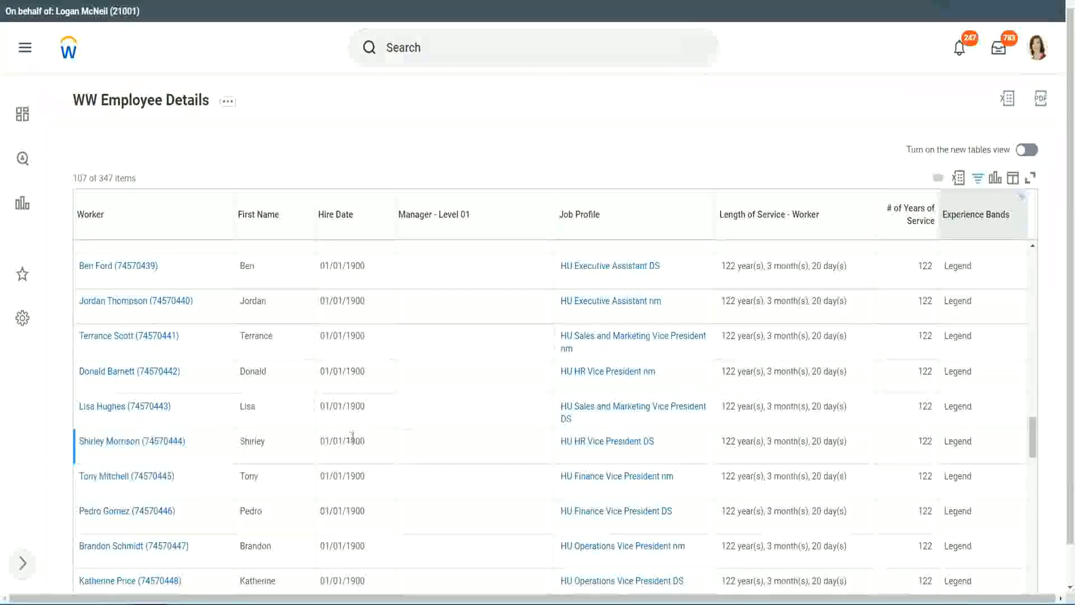
{"action": "double_click", "coordinate": [352, 442]}
{"action": "scroll", "coordinate": [914, 421], "scroll_direction": "down", "scroll_amount": 5}
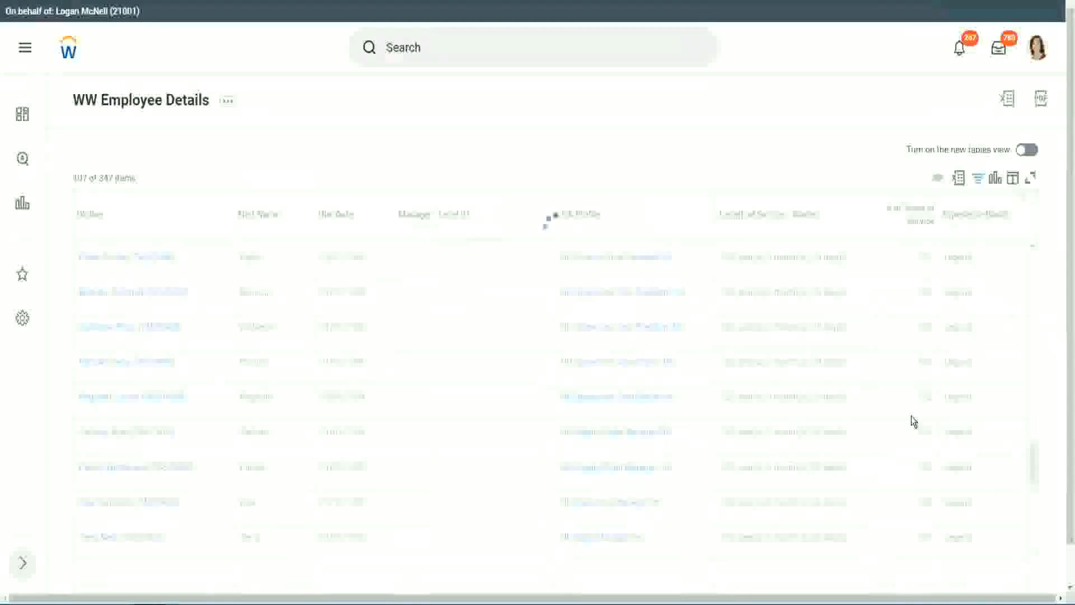
{"action": "scroll", "coordinate": [912, 421], "scroll_direction": "down", "scroll_amount": 3}
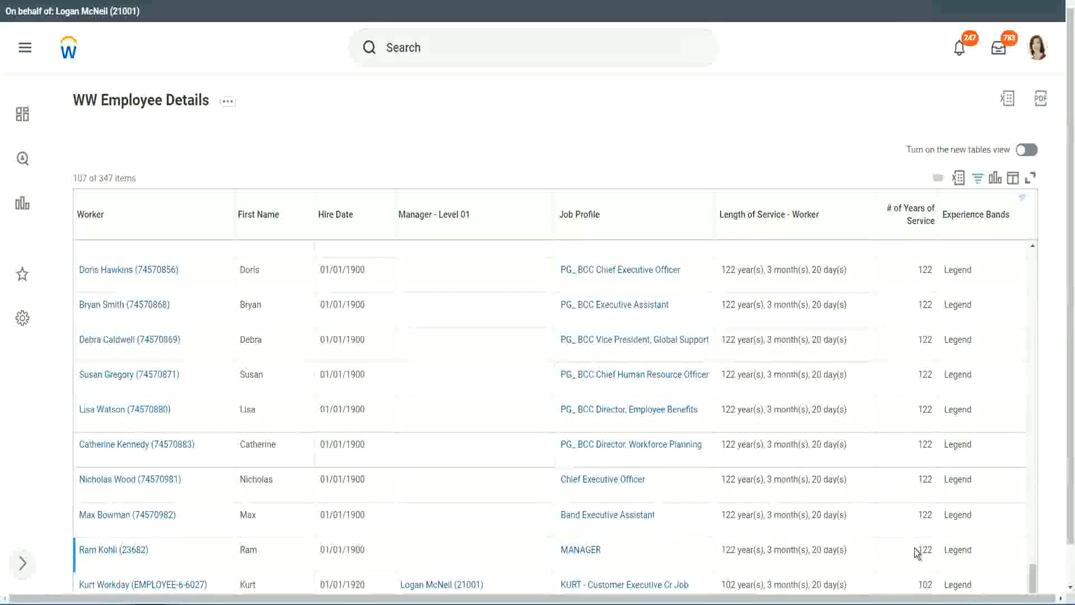
{"action": "double_click", "coordinate": [925, 584]}
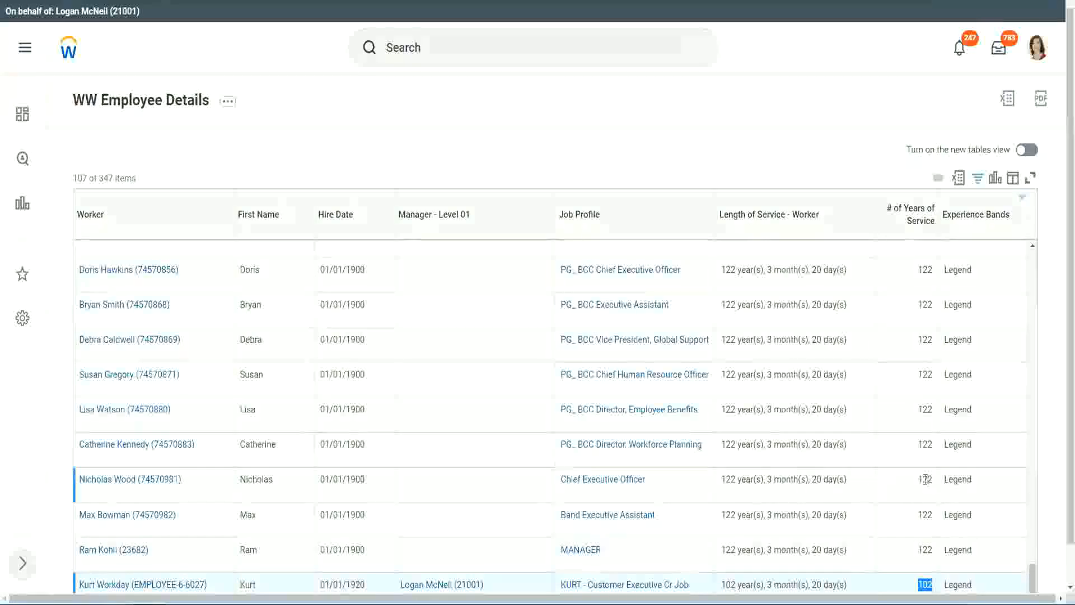
{"action": "left_click_drag", "start_coordinate": [925, 479], "coordinate": [933, 480]}
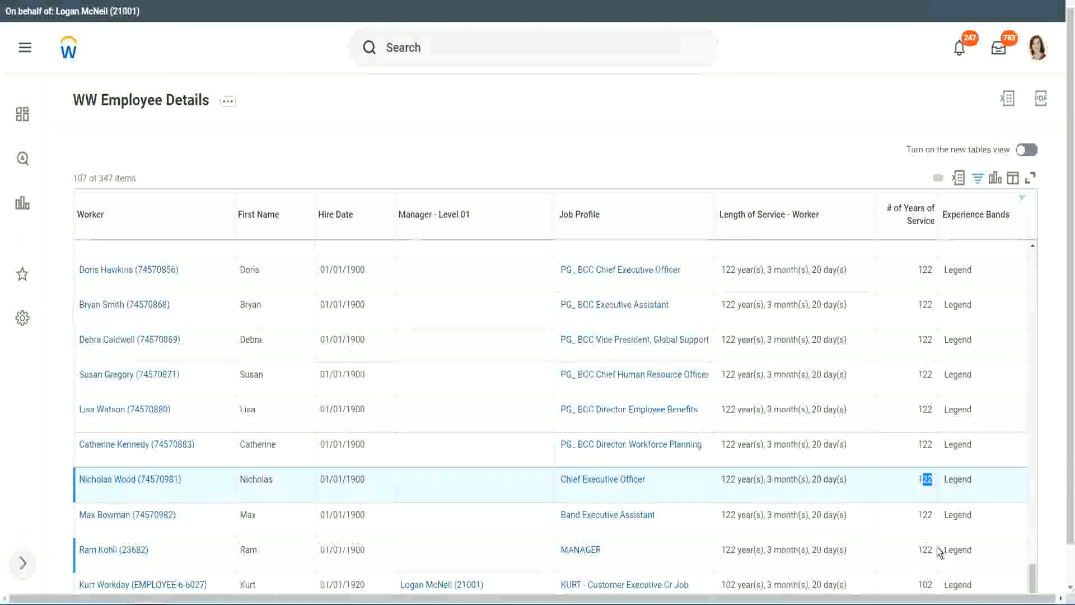
{"action": "left_click", "coordinate": [902, 446]}
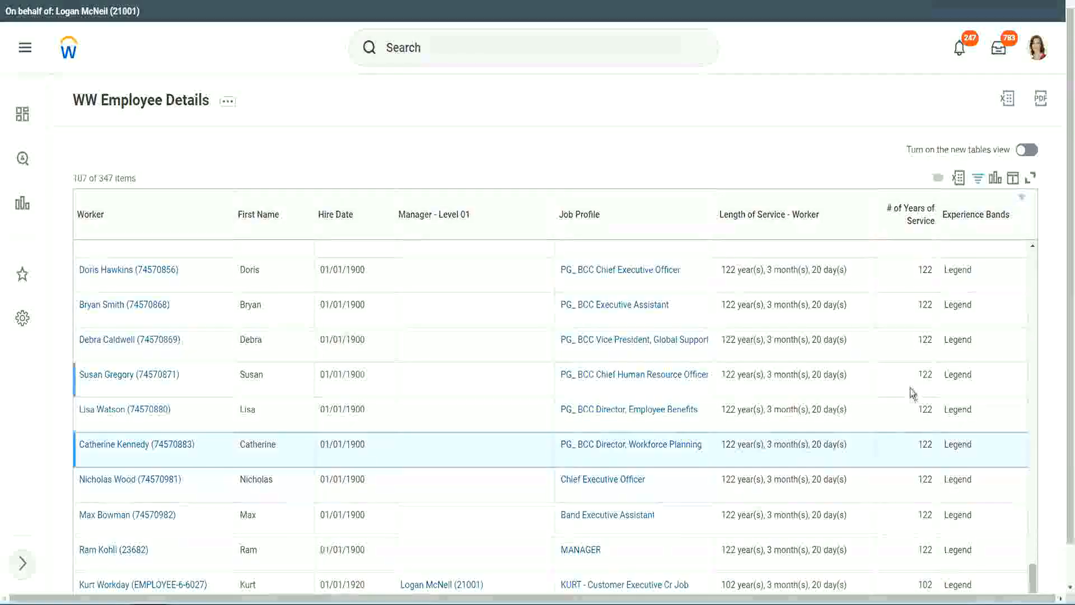
- Change the Experience Bands column filter to show values containing Experienced
{"action": "left_click", "coordinate": [981, 235]}
{"action": "left_click", "coordinate": [880, 429]}
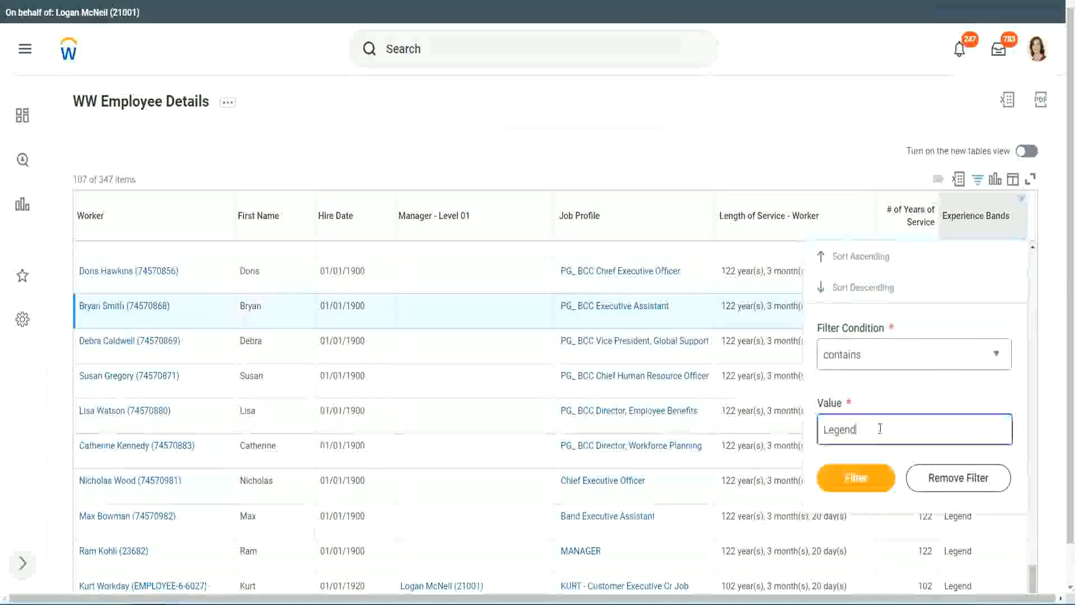
{"action": "double_click", "coordinate": [880, 429]}
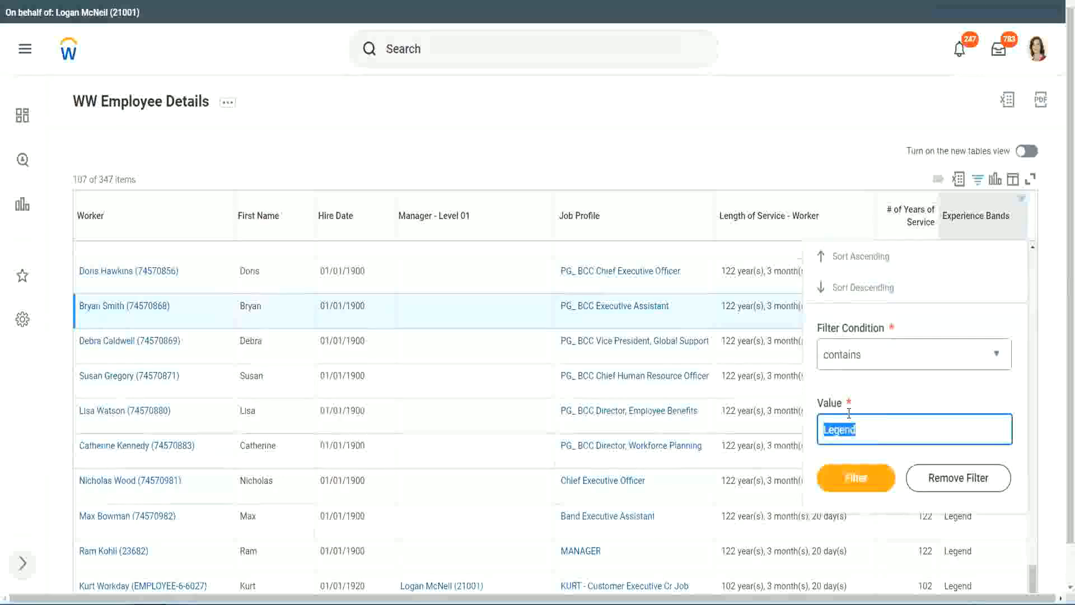
{"action": "type", "text": "Ex"}
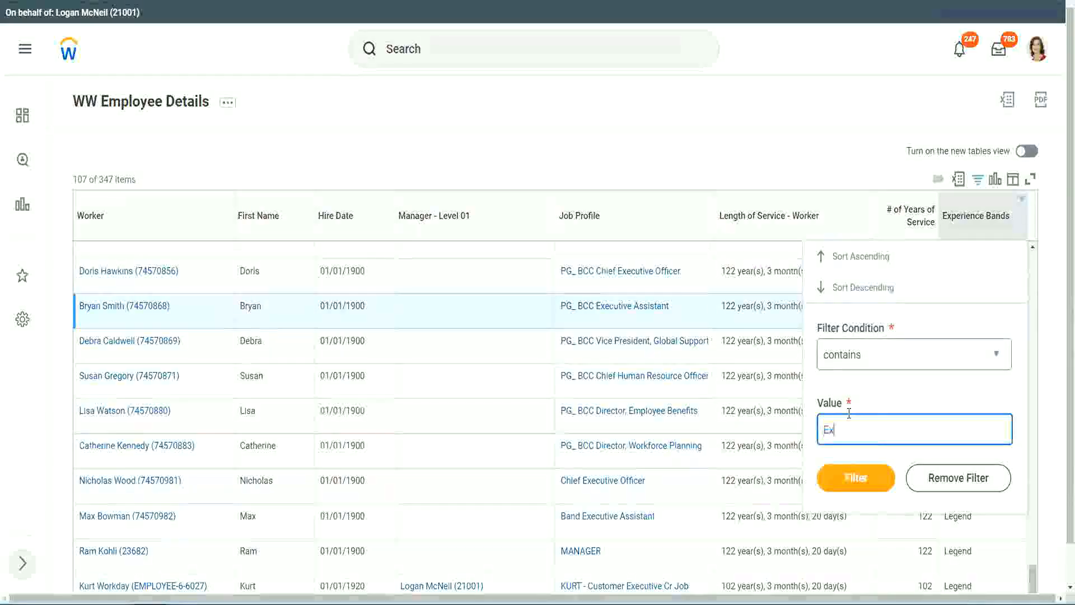
{"action": "type", "text": "per"}
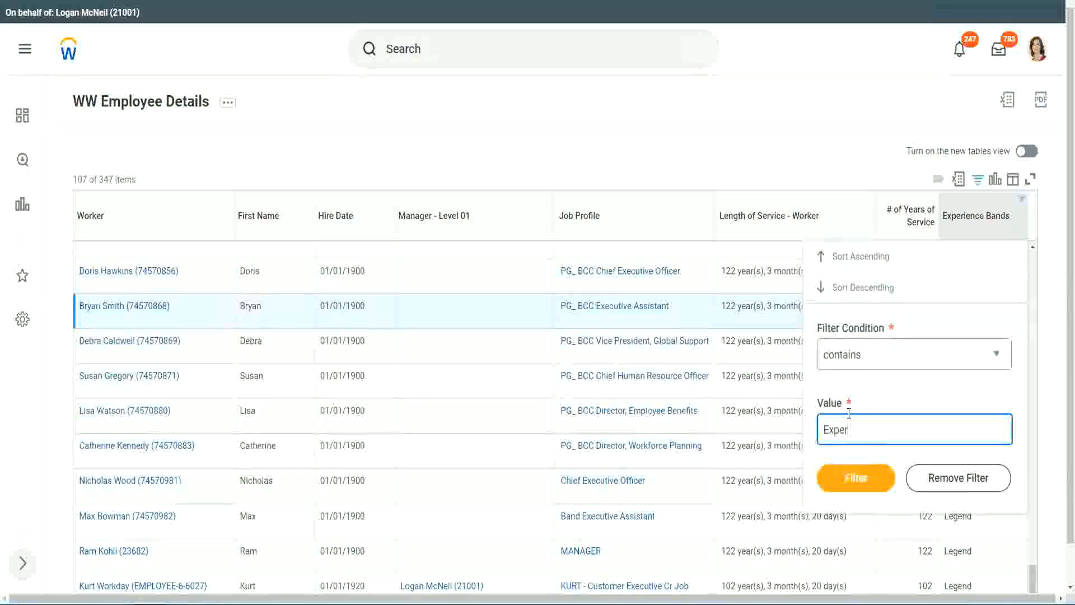
{"action": "type", "text": "ienced"}
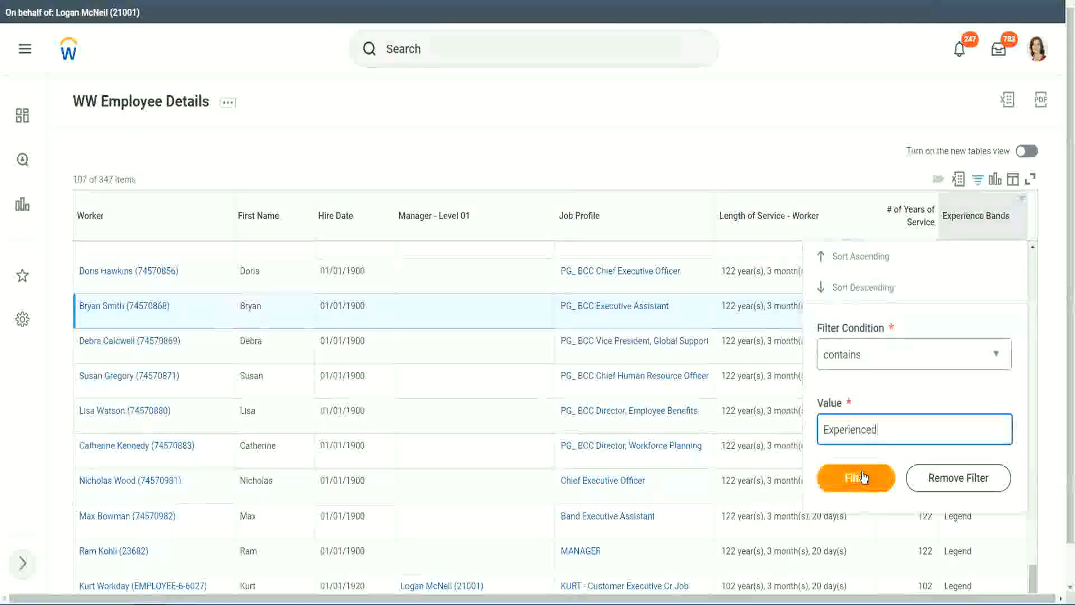
{"action": "left_click", "coordinate": [863, 477]}
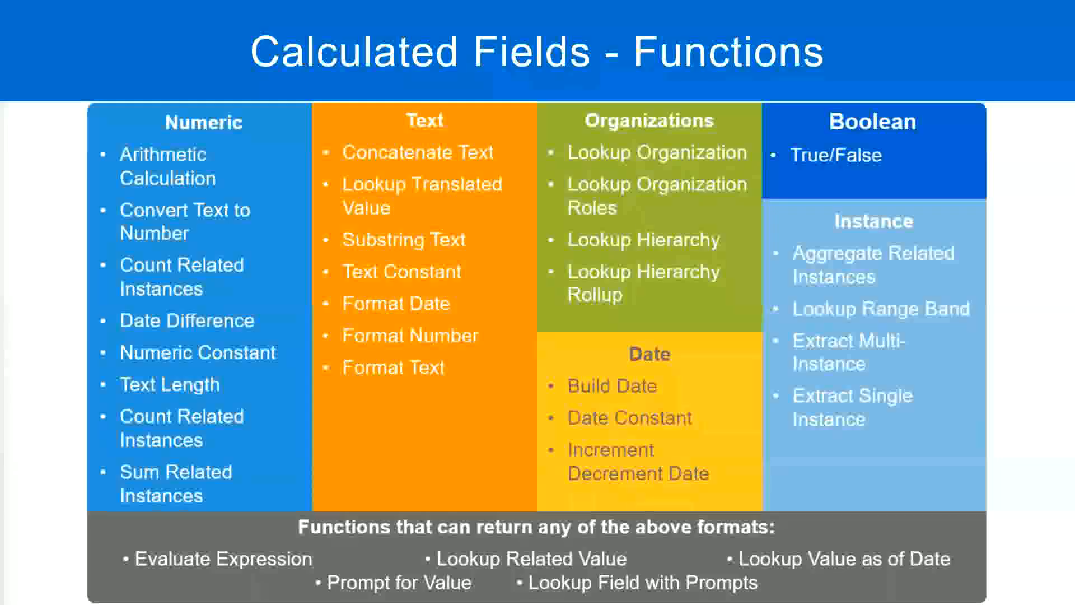
- Switch to the Notepad++ notes and review the 8 - 15 years range defined for the Experienced band
{"action": "key", "text": "alt+Tab"}
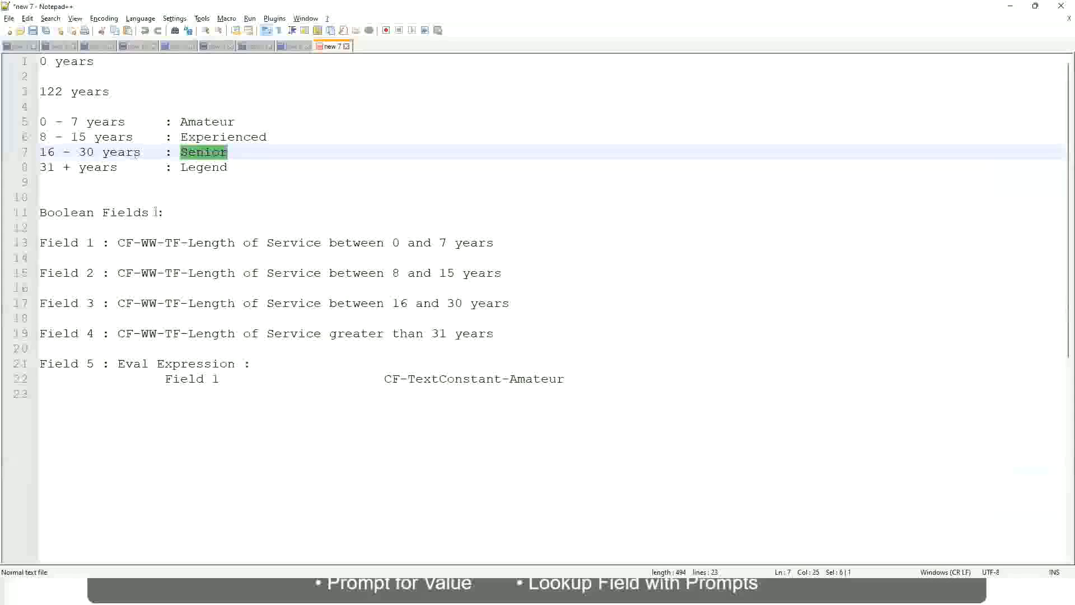
{"action": "left_click_drag", "start_coordinate": [47, 138], "coordinate": [82, 138]}
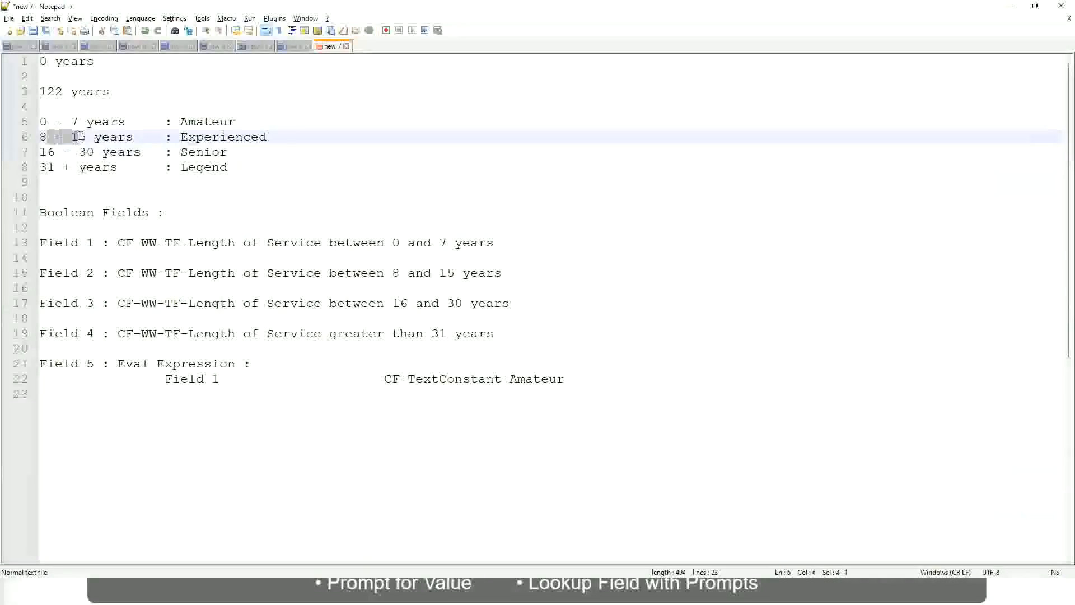
{"action": "left_click", "coordinate": [87, 138]}
{"action": "left_click", "coordinate": [124, 138]}
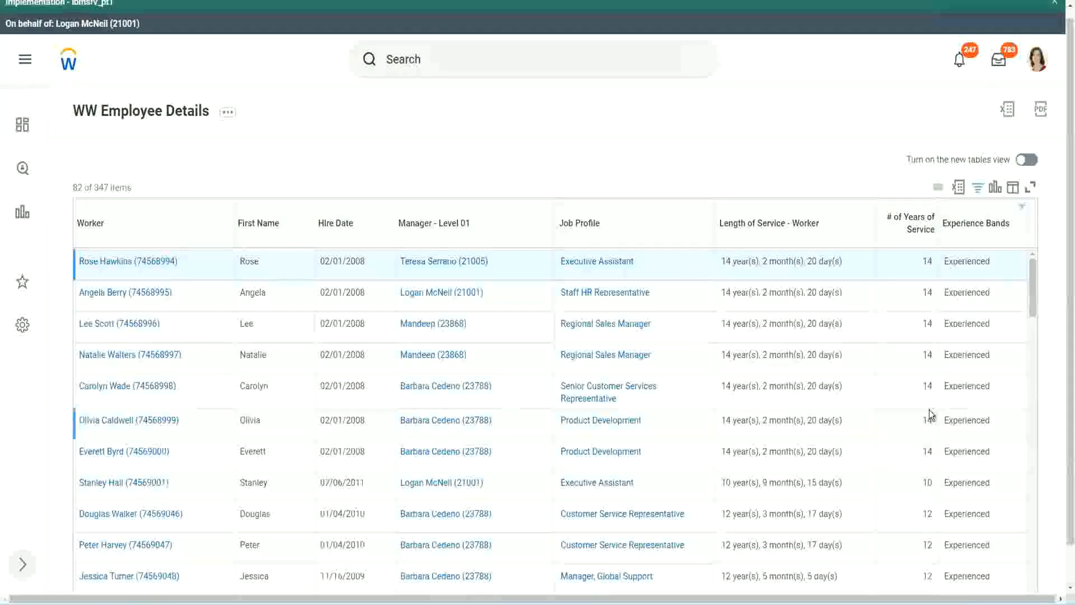
- Return to the filtered WW Employee Details report in Workday and check the Experienced workers' years of service against the 8 - 15 years range
{"action": "scroll", "coordinate": [929, 414], "scroll_direction": "down", "scroll_amount": 5}
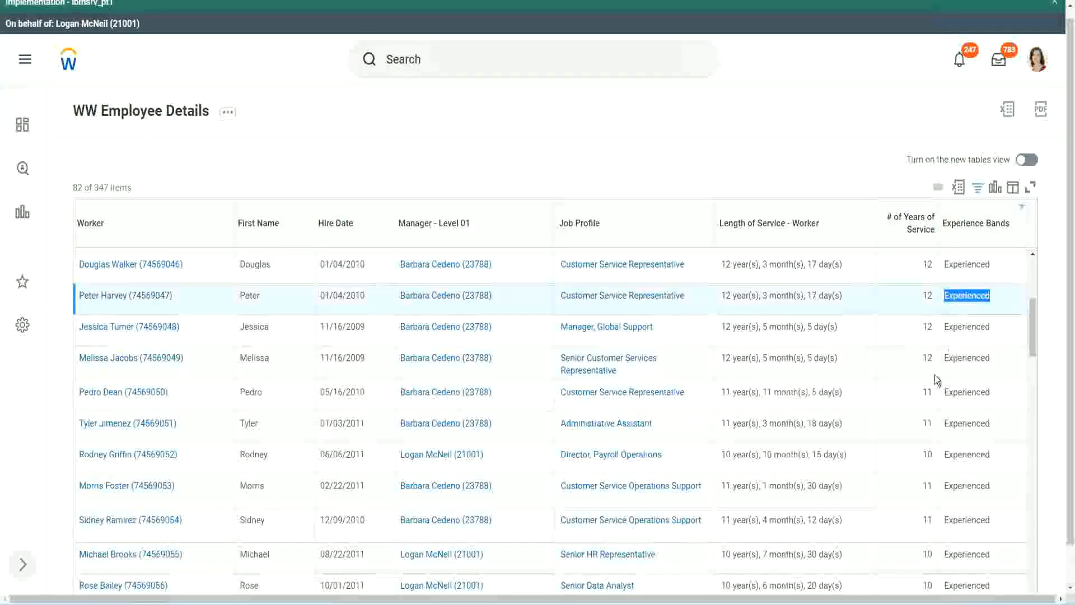
{"action": "scroll", "coordinate": [936, 376], "scroll_direction": "down", "scroll_amount": 3}
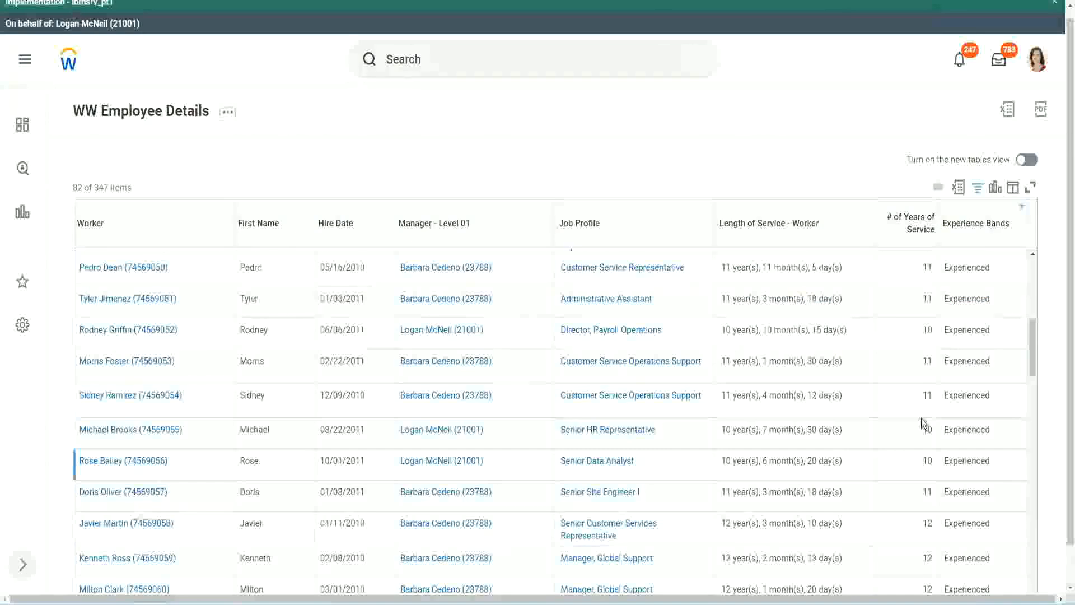
{"action": "left_click", "coordinate": [925, 400]}
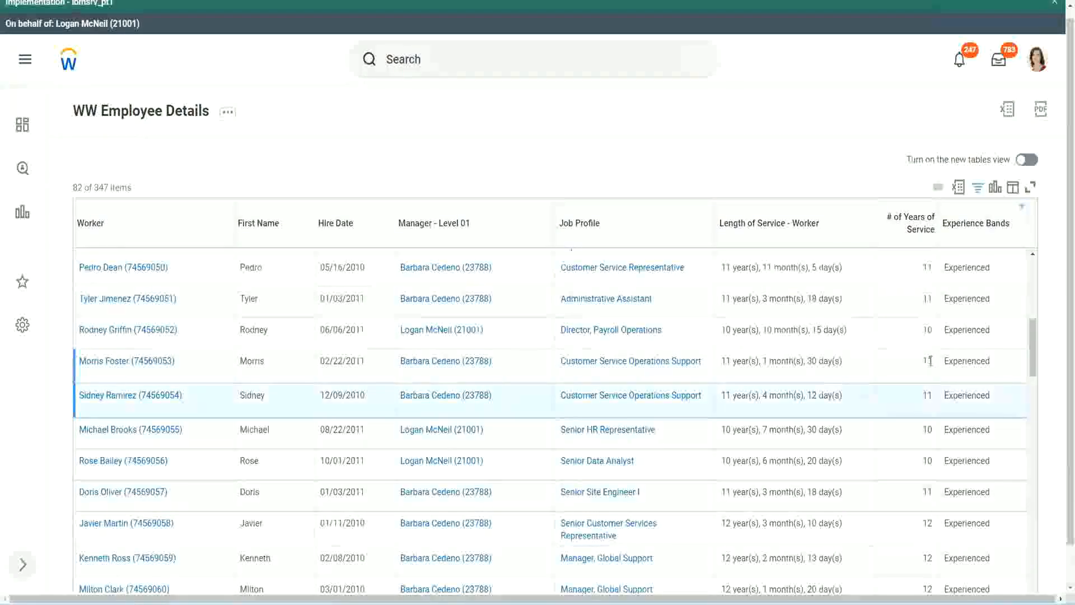
{"action": "left_click", "coordinate": [978, 361]}
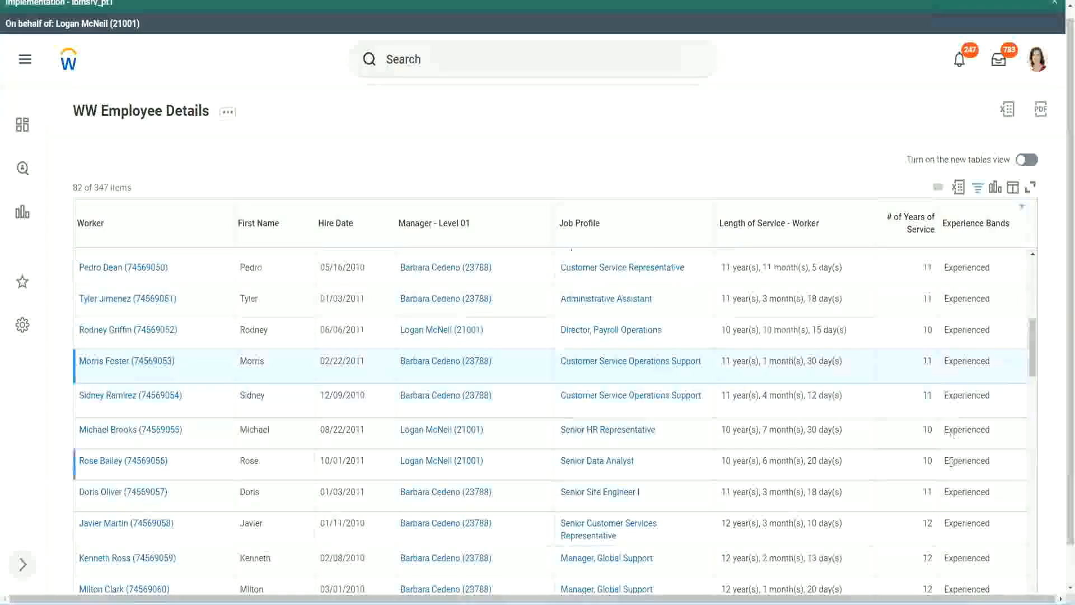
{"action": "scroll", "coordinate": [951, 462], "scroll_direction": "down", "scroll_amount": 10}
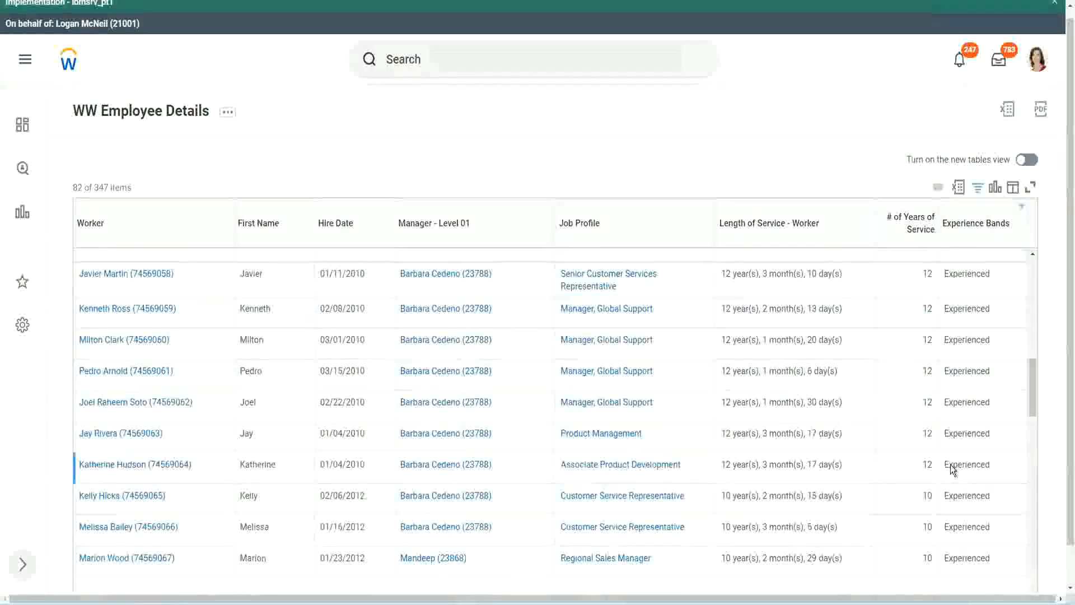